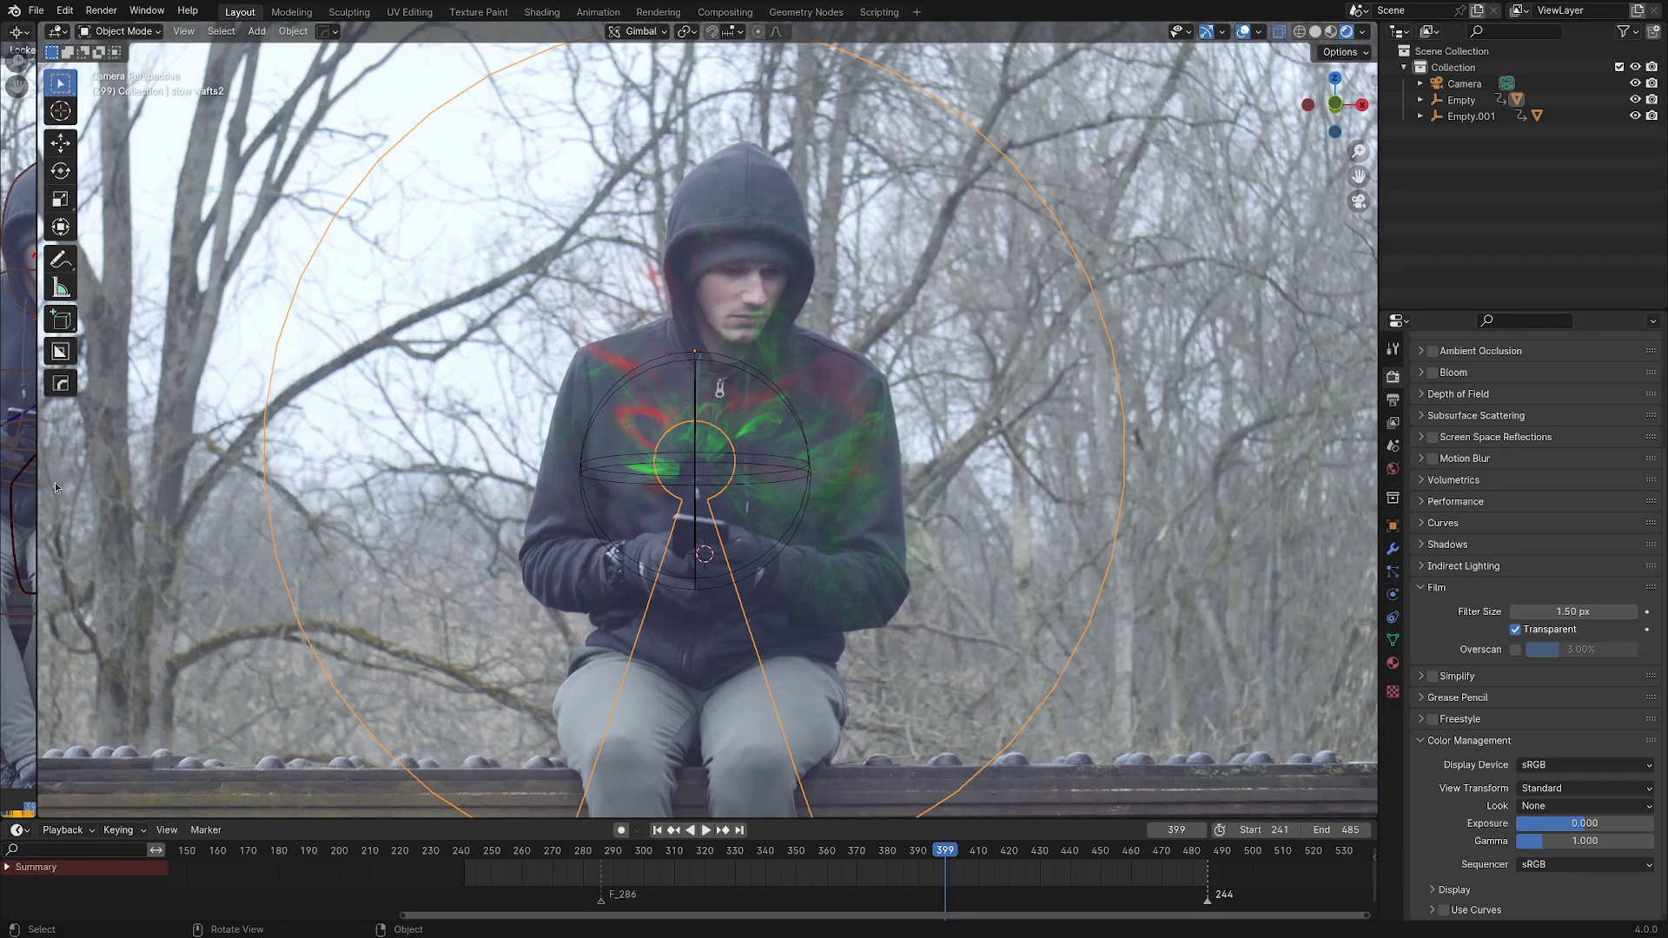
Deselect everything in the camera view and look over the enlarged compositing node tree.
scroll(749, 507, "down", 2)
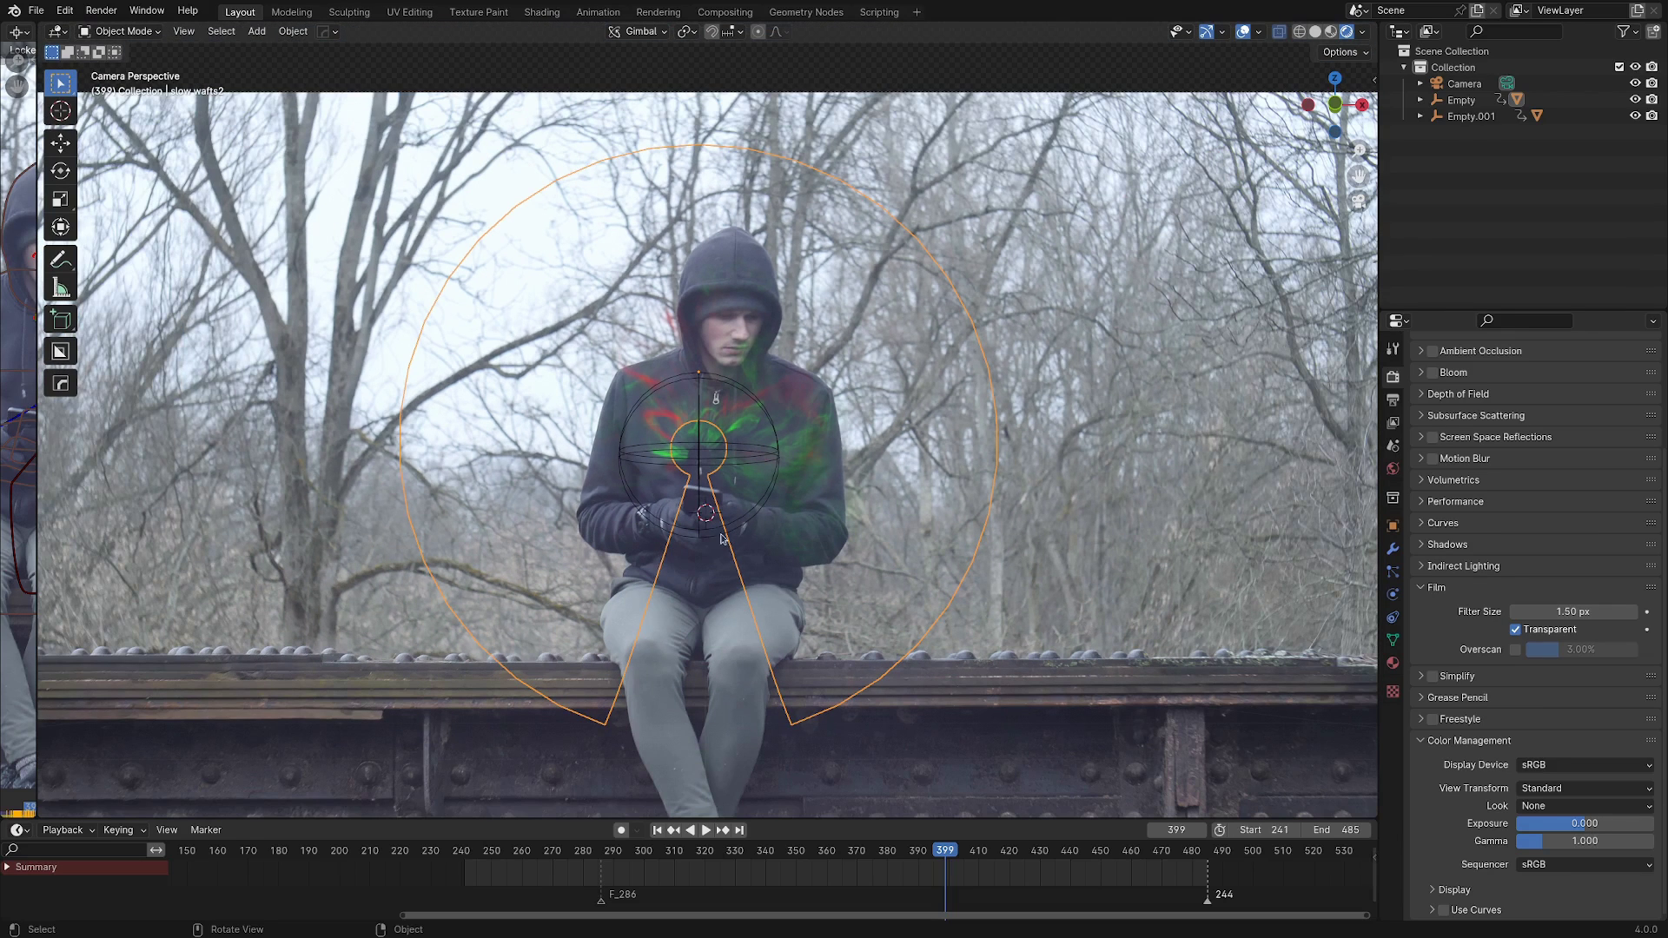
key("alt+a")
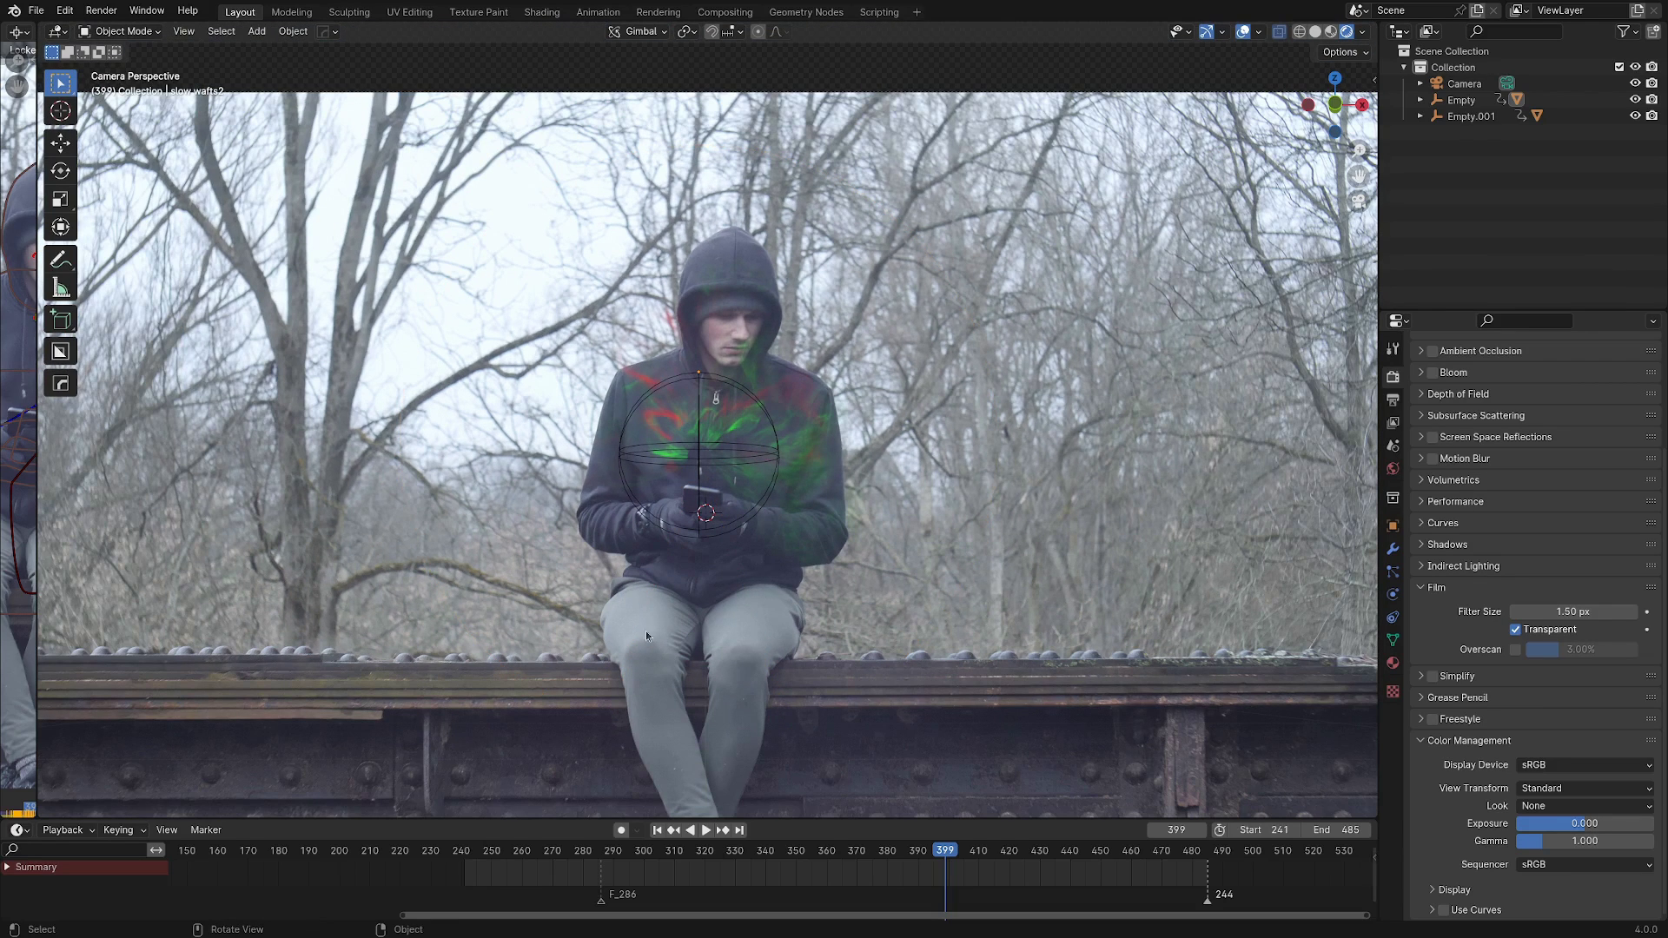
left_click(727, 13)
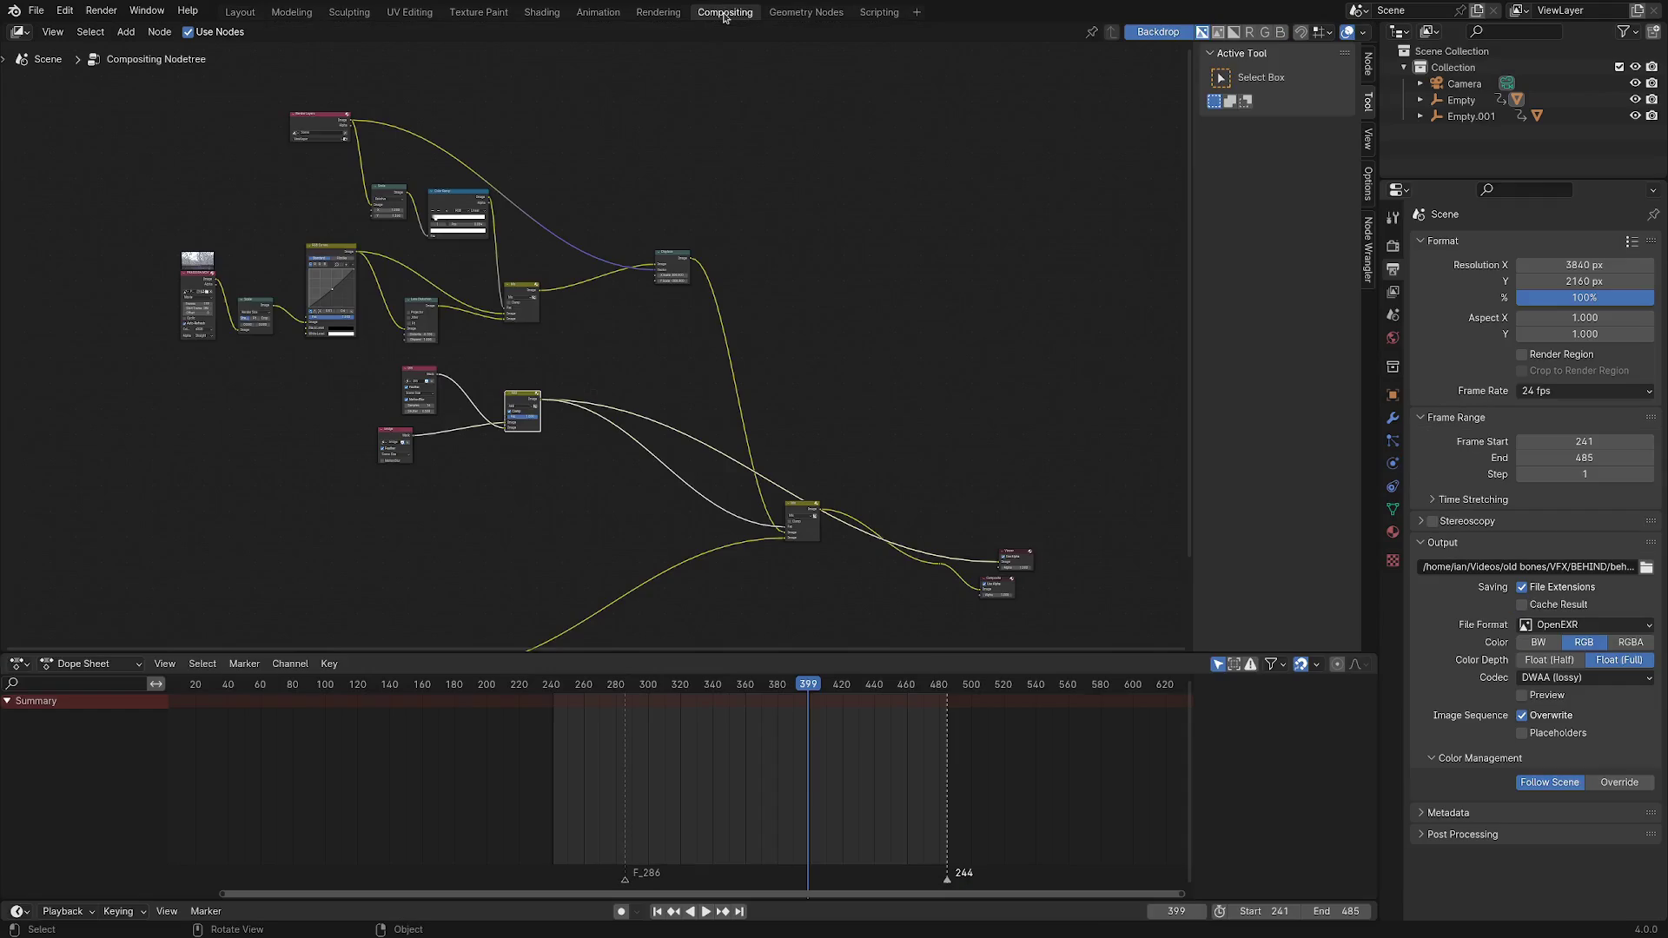
key("ctrl+space")
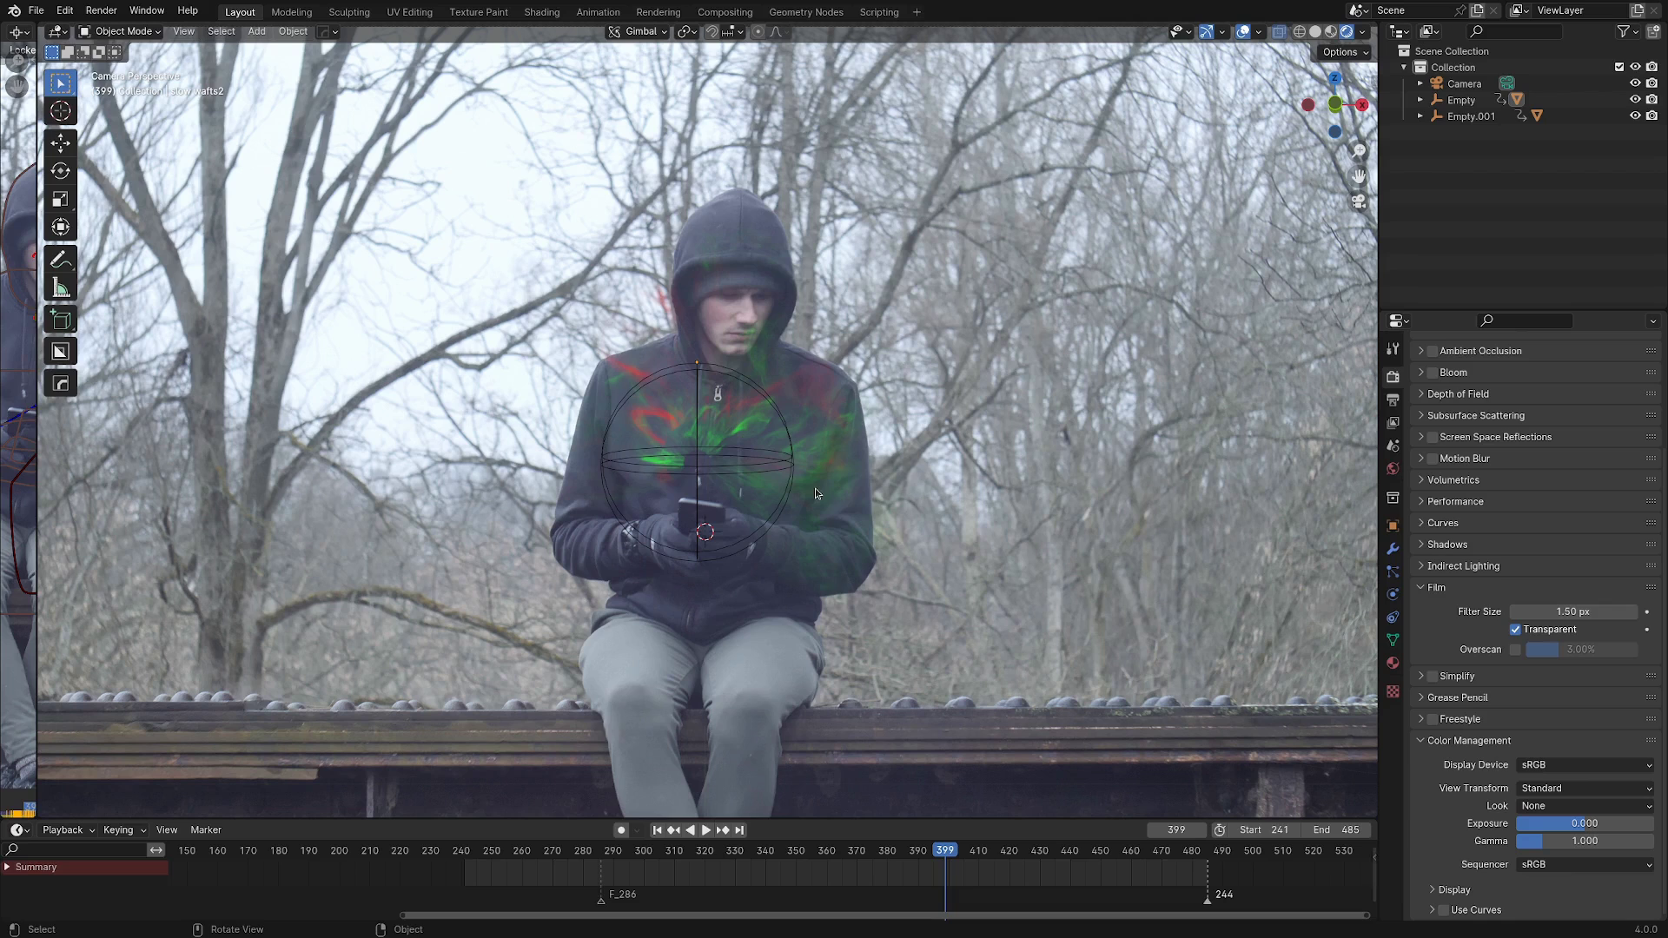
left_click(815, 488)
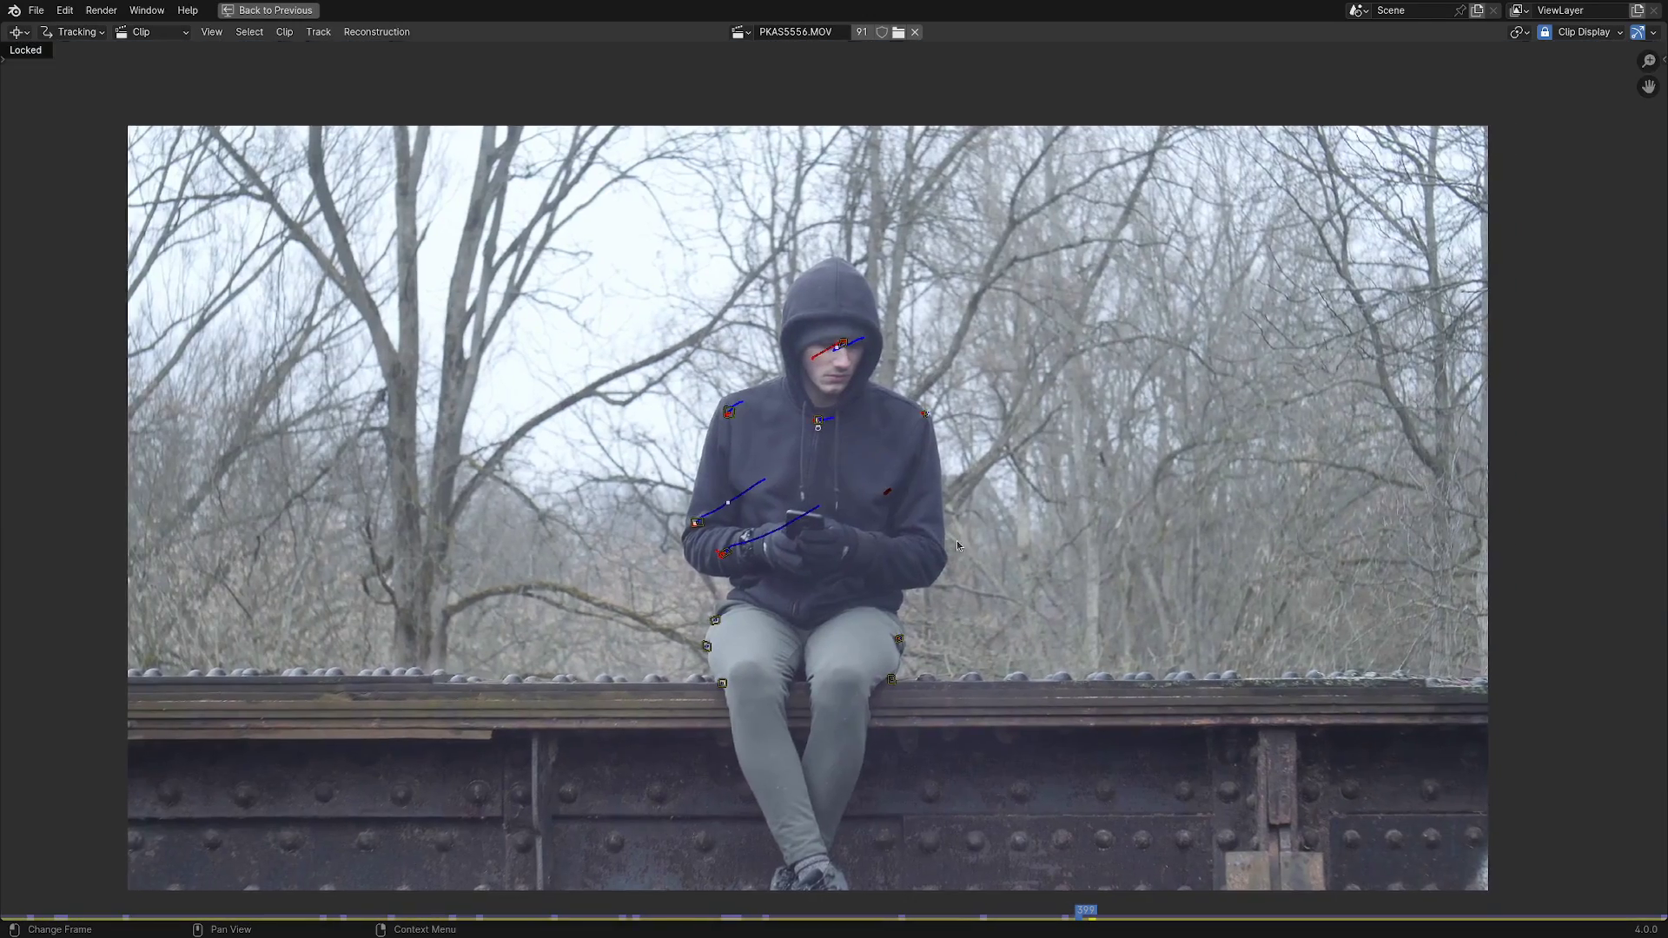
Select all tracking markers on the PKAS5556.MOV clip and switch the clip editor to Mask mode.
scroll(890, 567, "up", 4)
key("a")
scroll(891, 567, "down", 2)
scroll(790, 619, "up", 1)
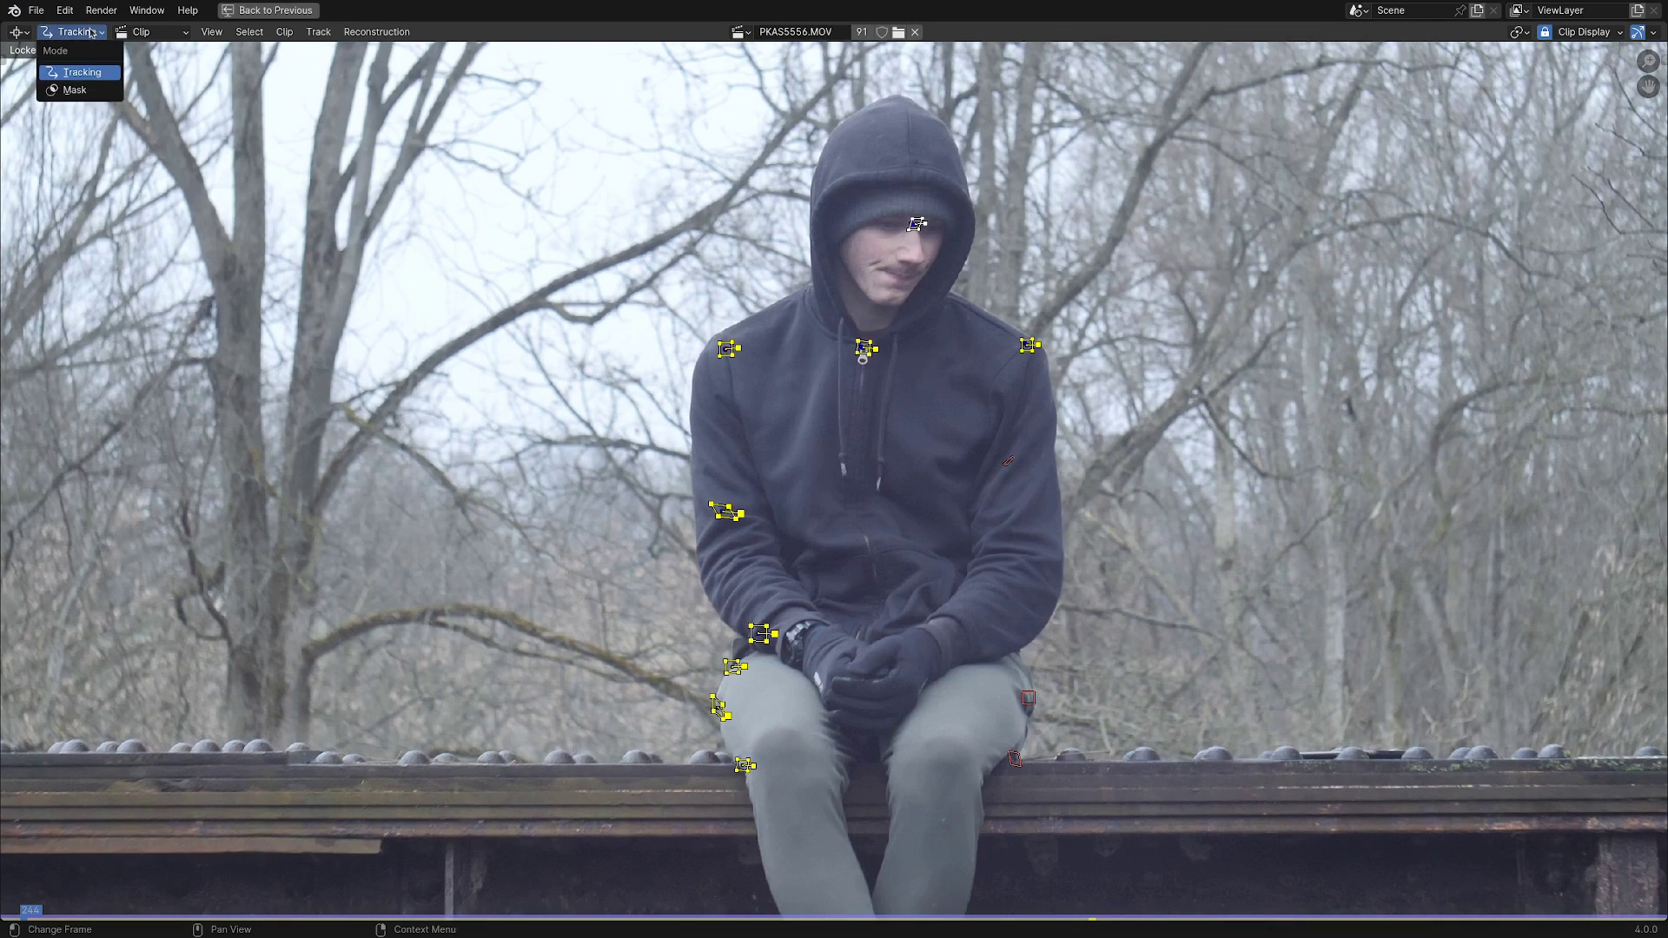
left_click(73, 89)
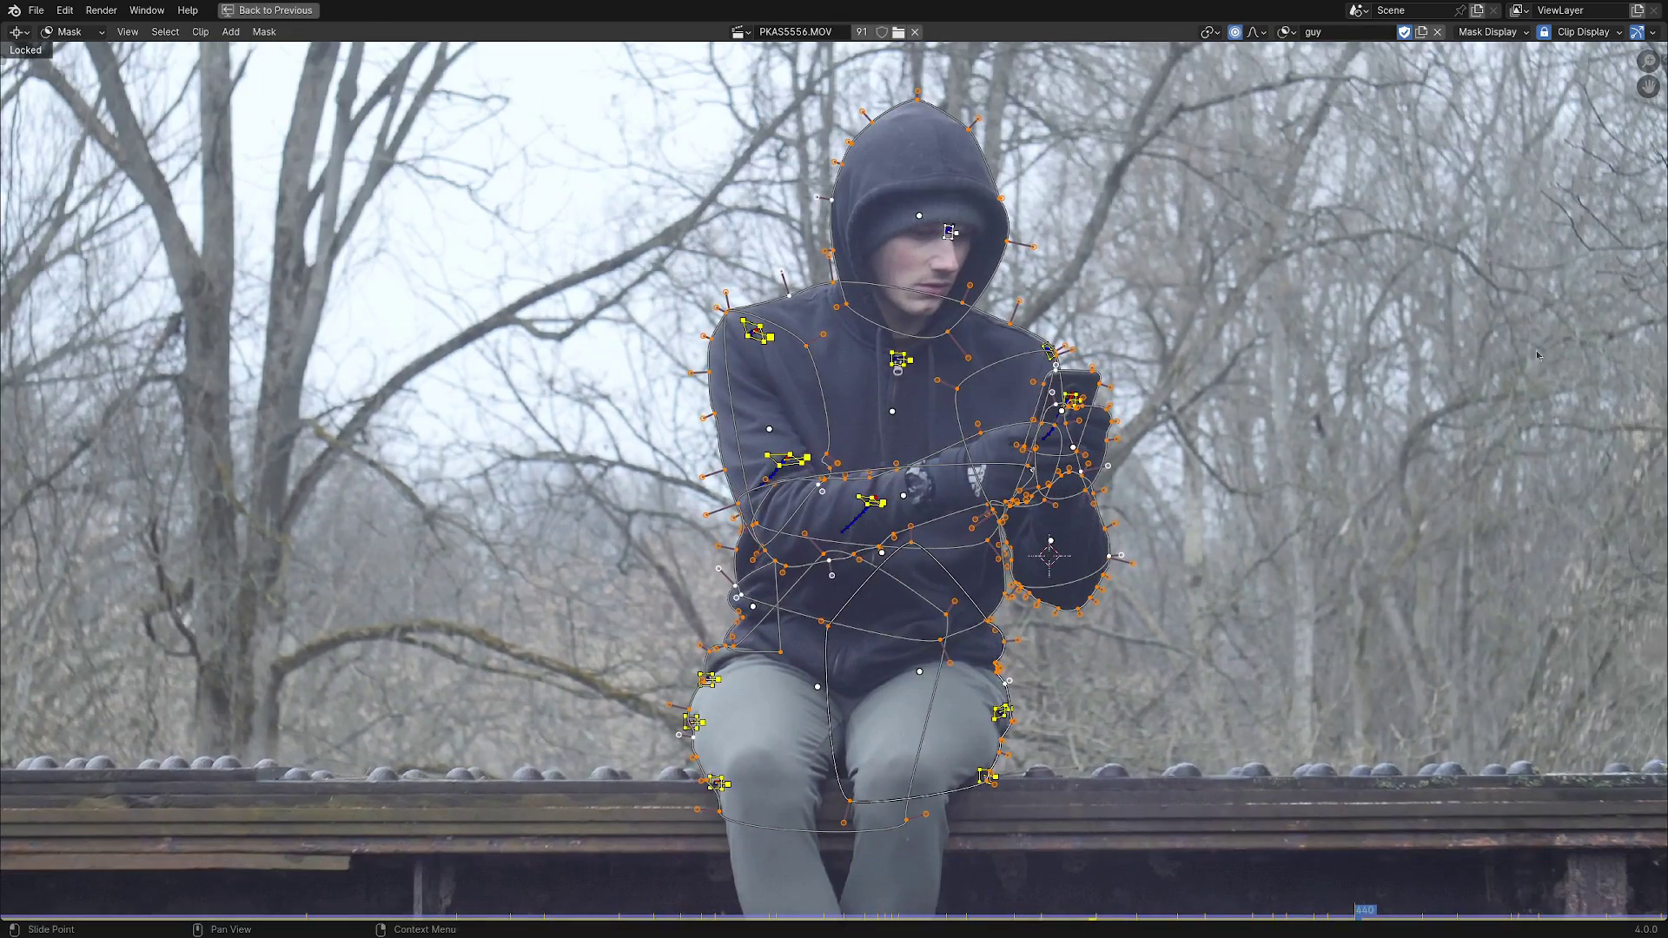
Show the mask settings for the guy mask and enlarge the layer list until every layer fits.
key("n")
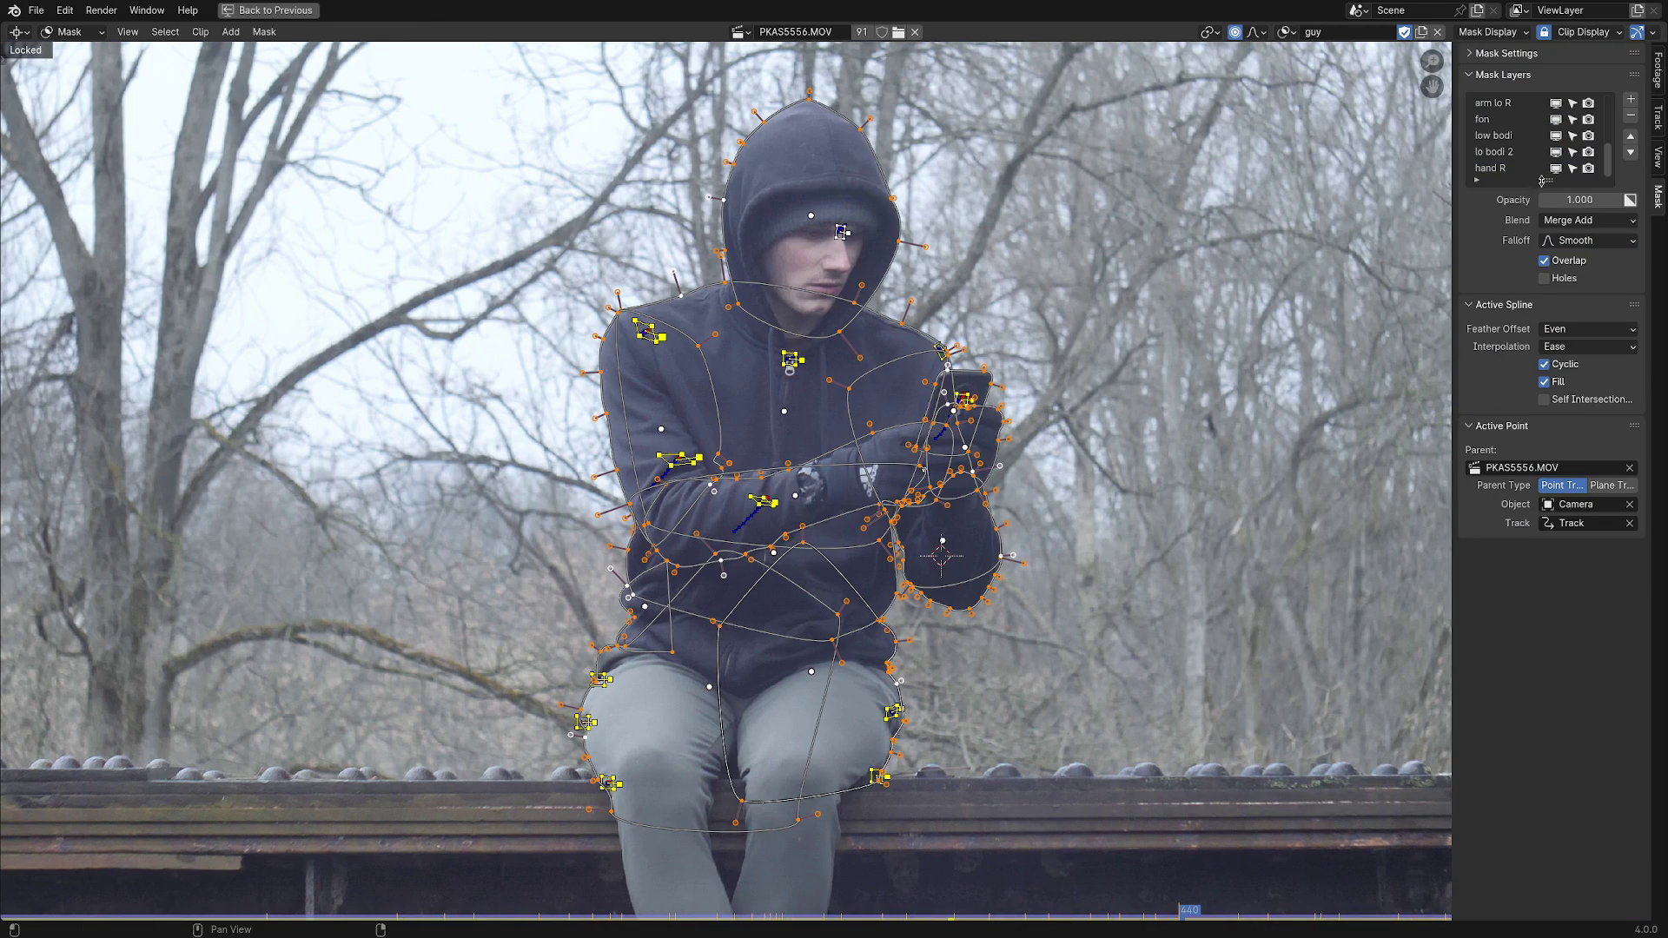
left_click_drag(1545, 180, 1548, 343)
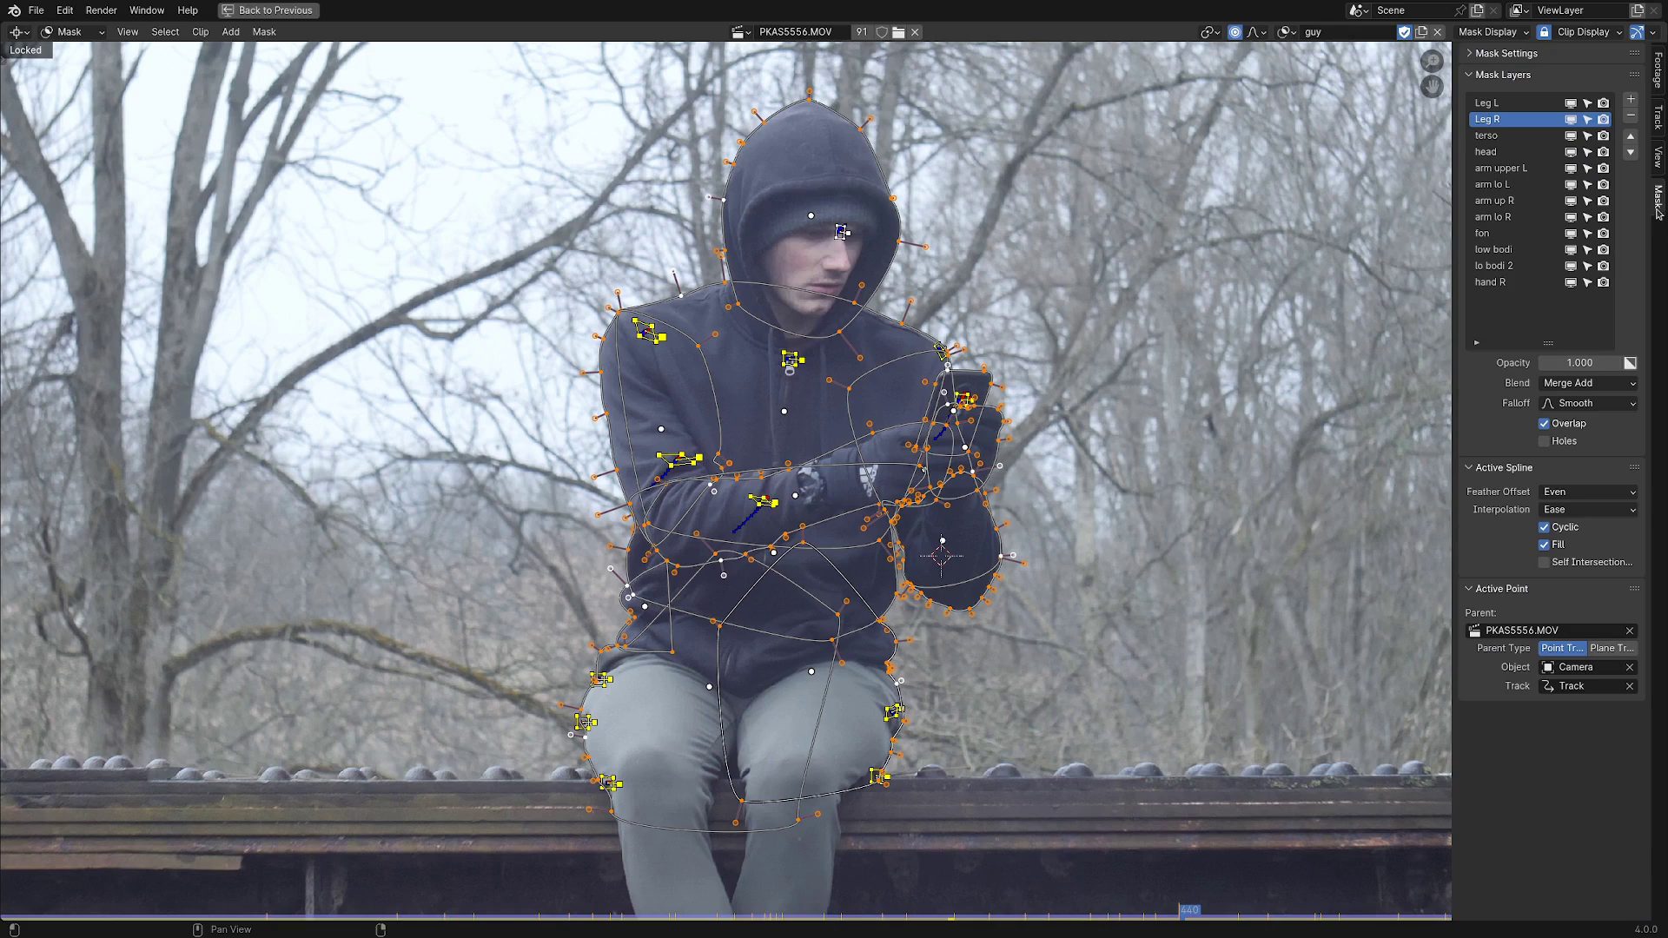
left_click(1659, 74)
left_click(1660, 199)
left_click_drag(1548, 343, 1547, 319)
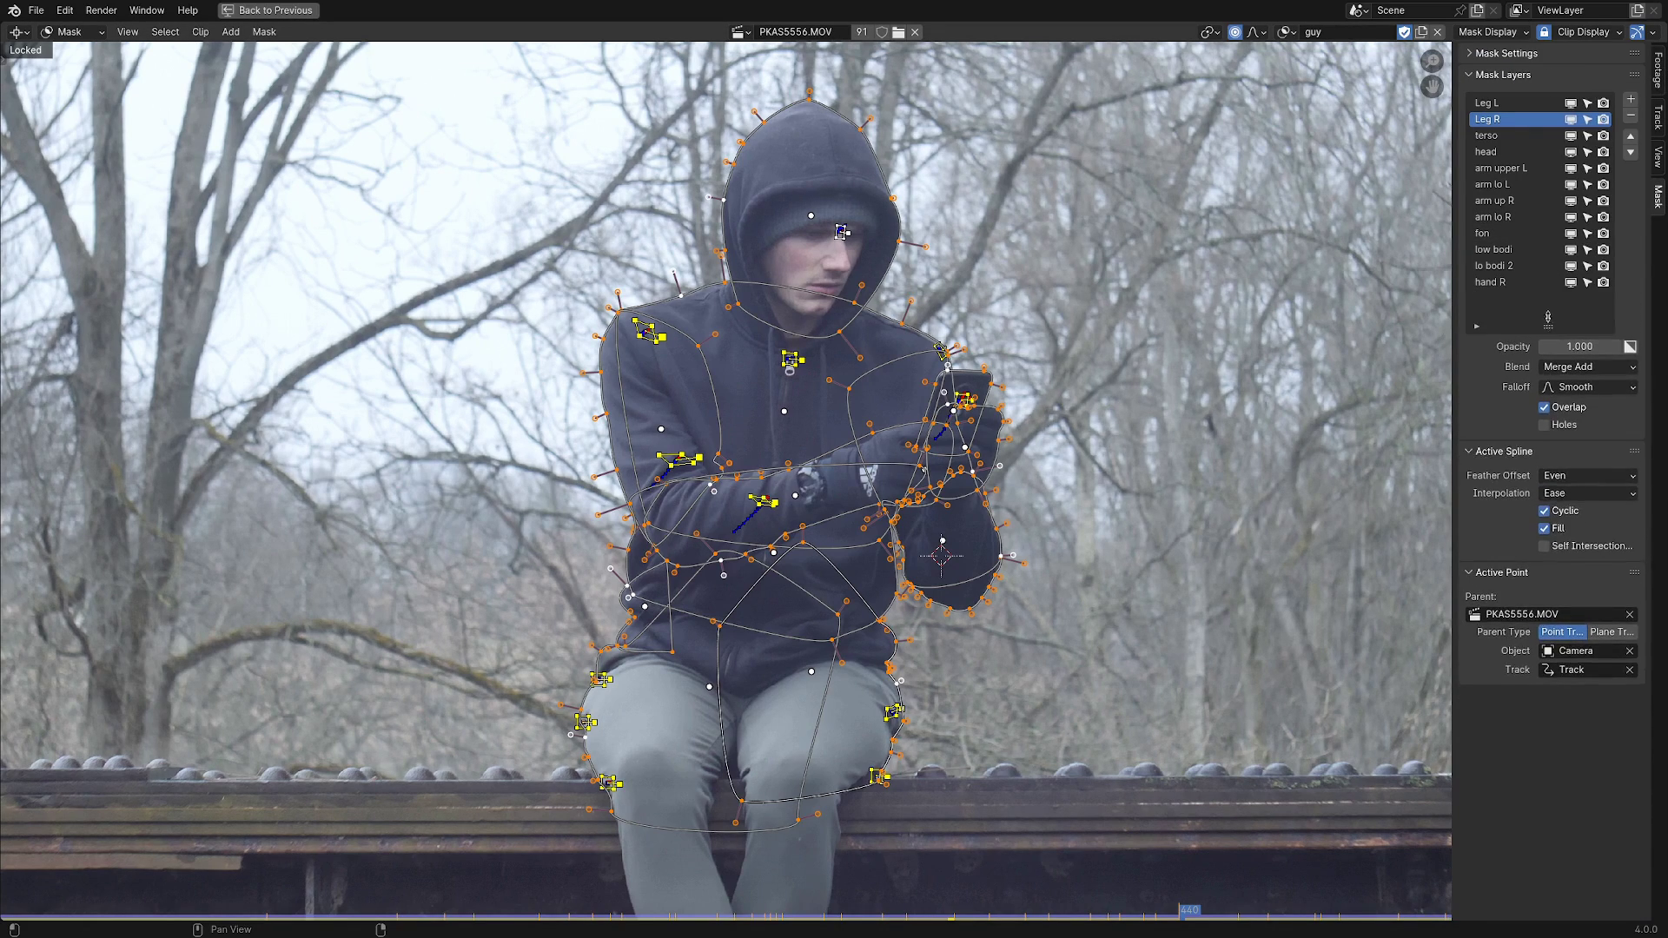
Make all mask layers unselectable except Leg L, which is the active layer.
left_click(1494, 102)
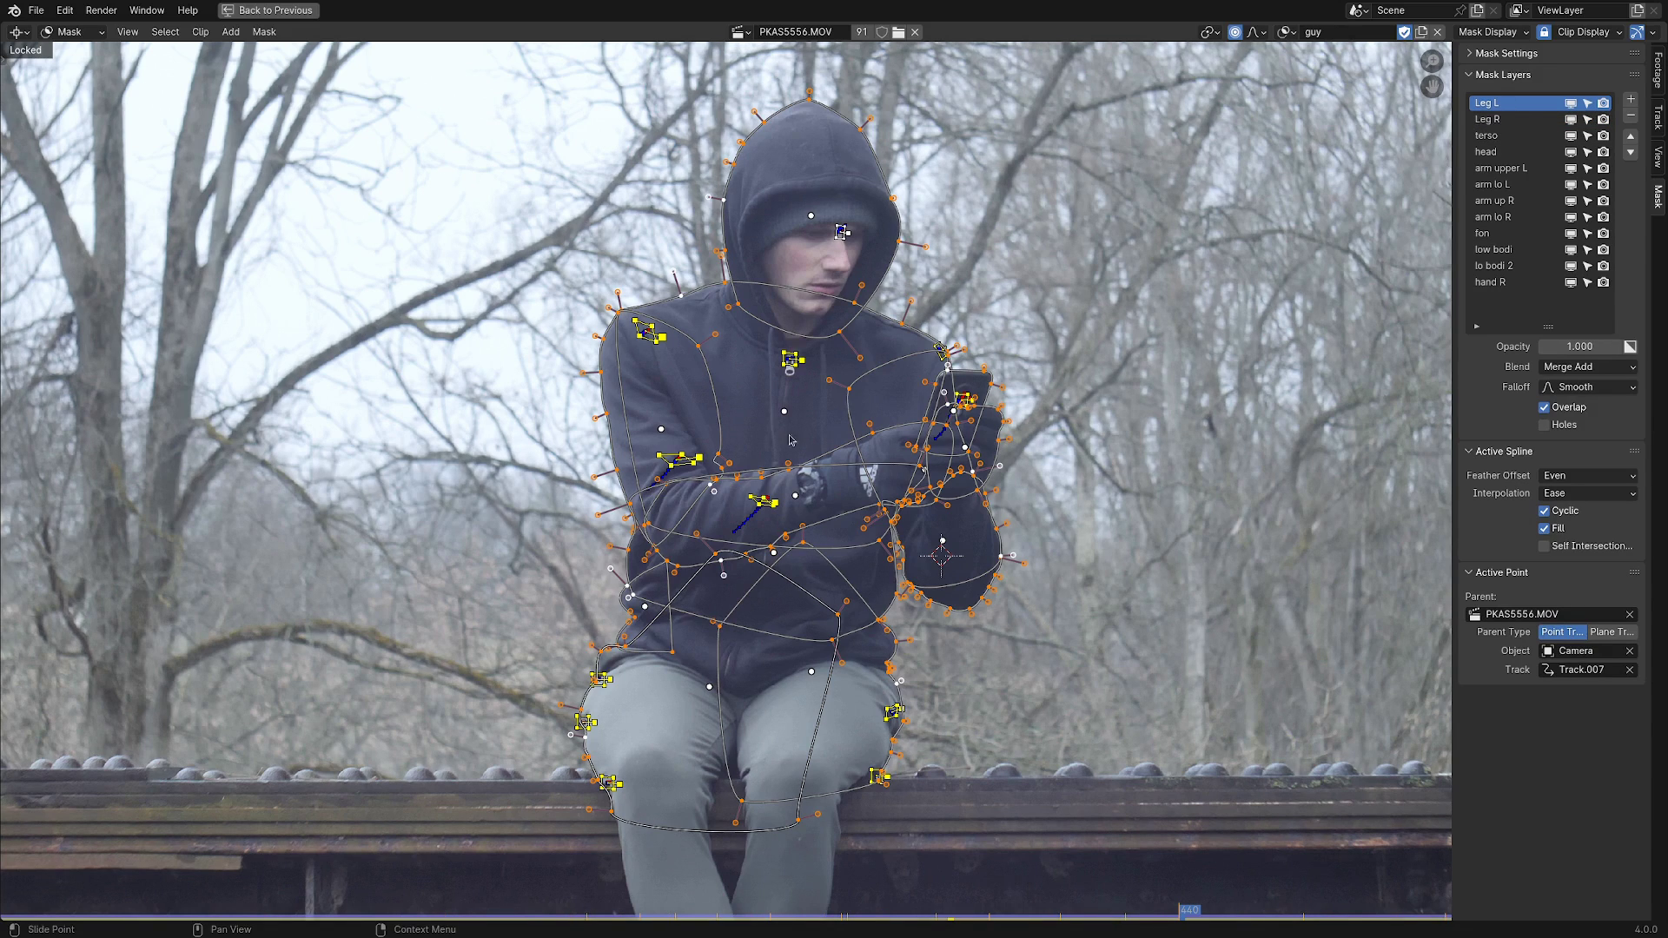
scroll(791, 439, "up", 2)
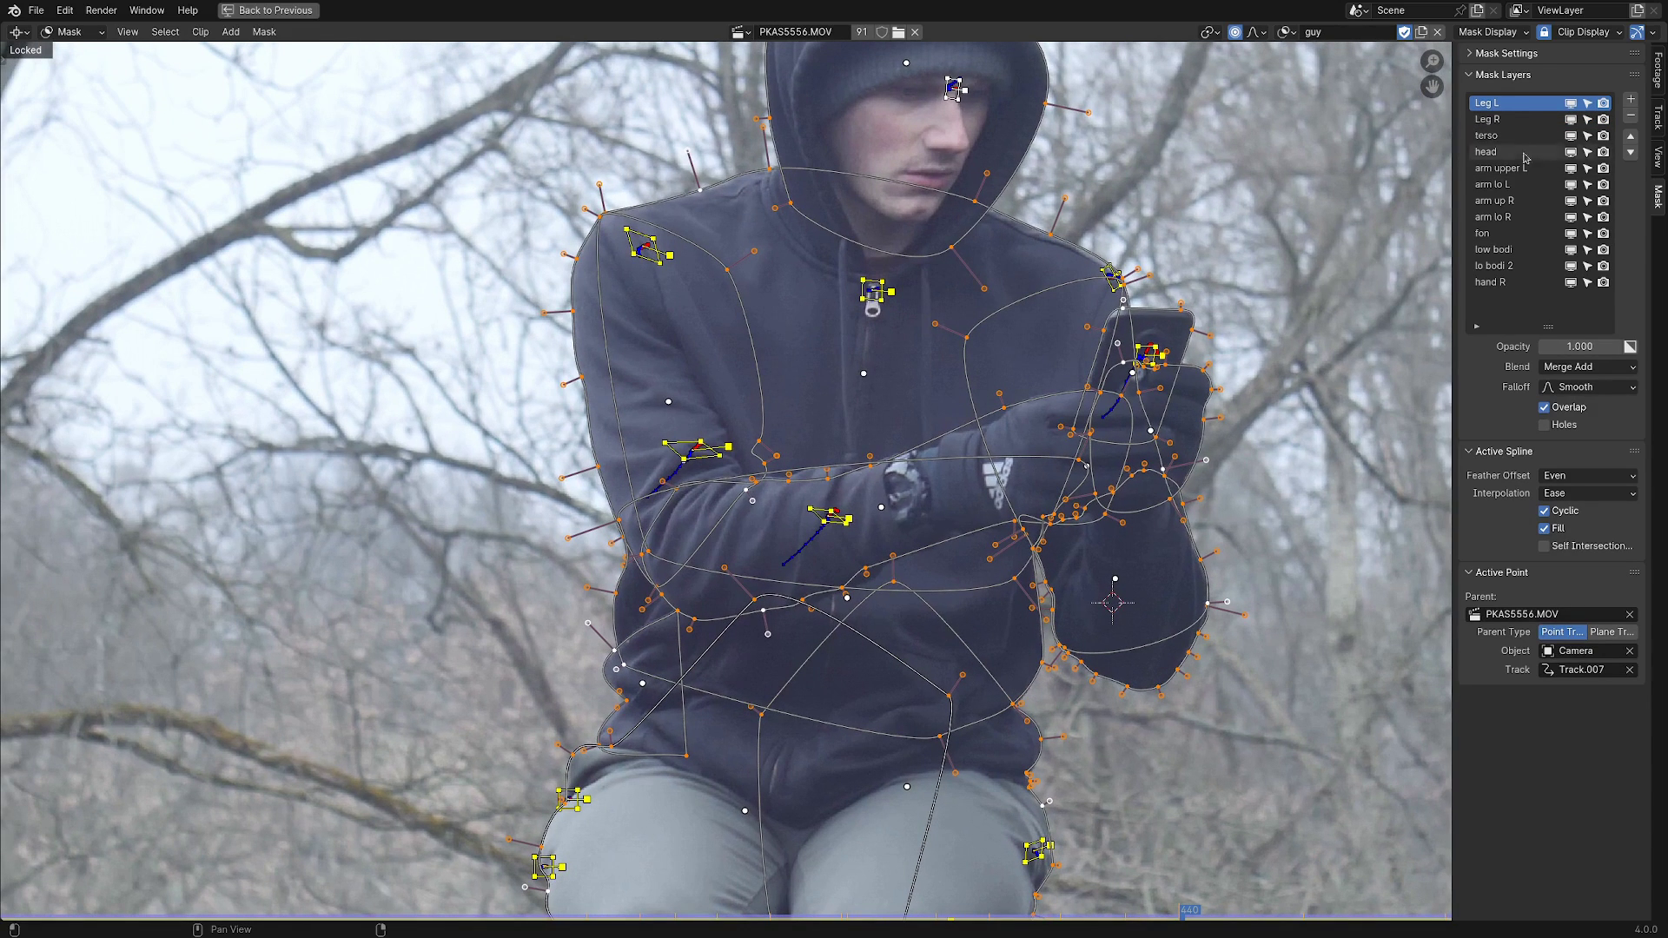
left_click_drag(1586, 103, 1584, 284)
middle_click_drag(754, 430, 976, 412)
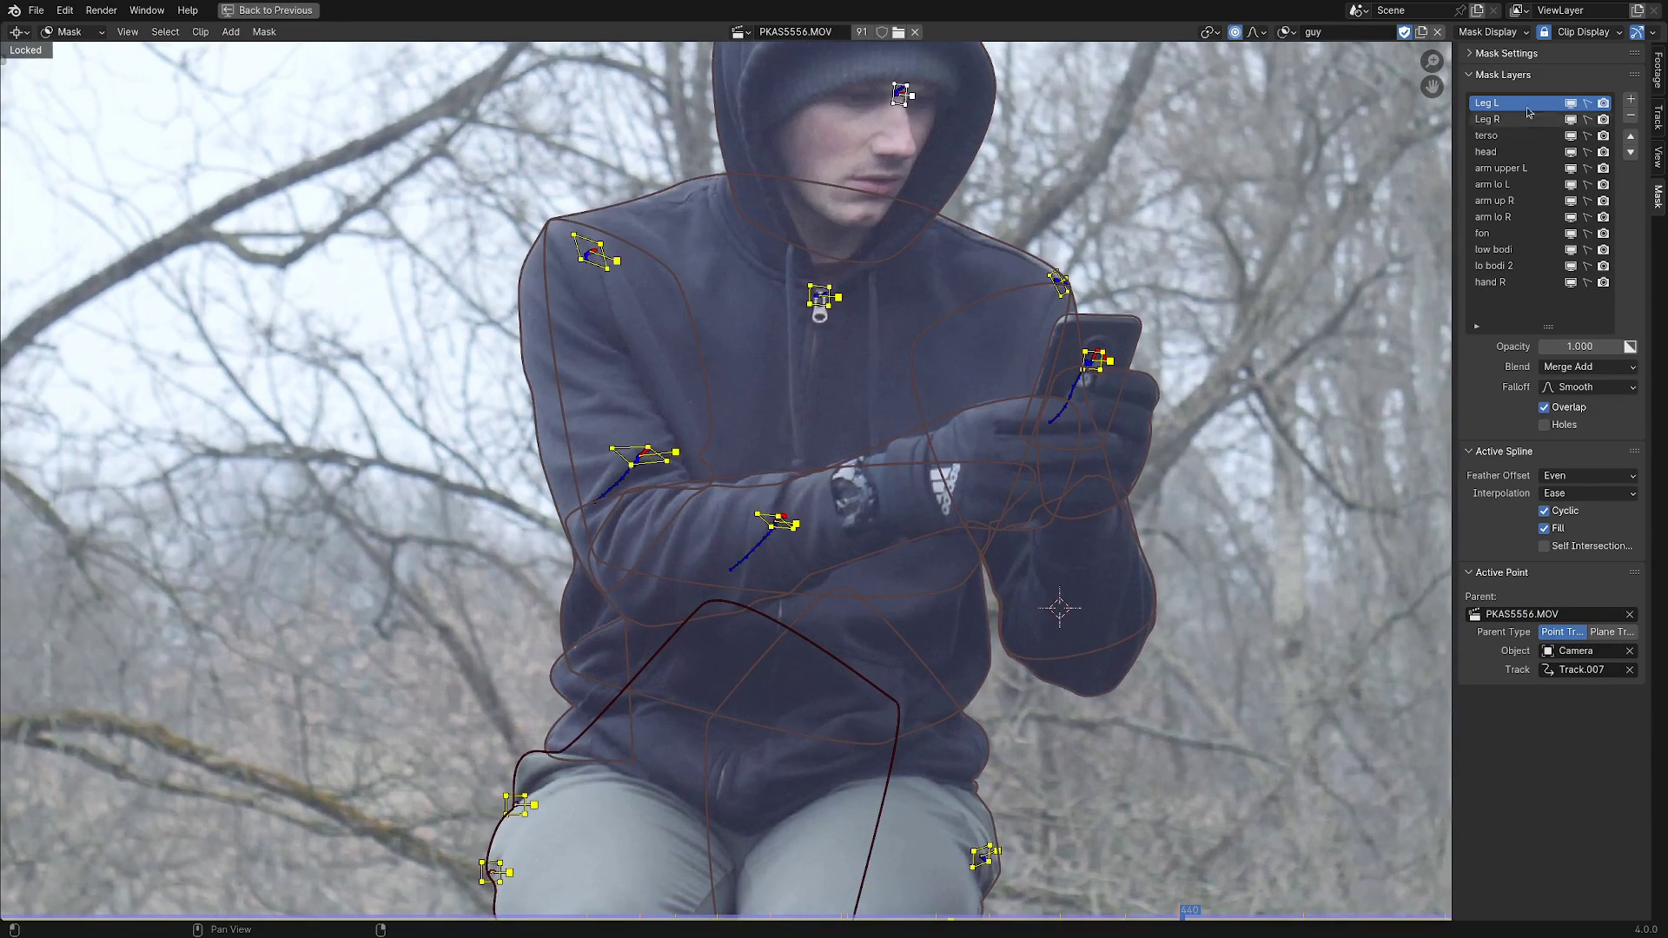
left_click(1586, 103)
scroll(800, 634, "up", 2)
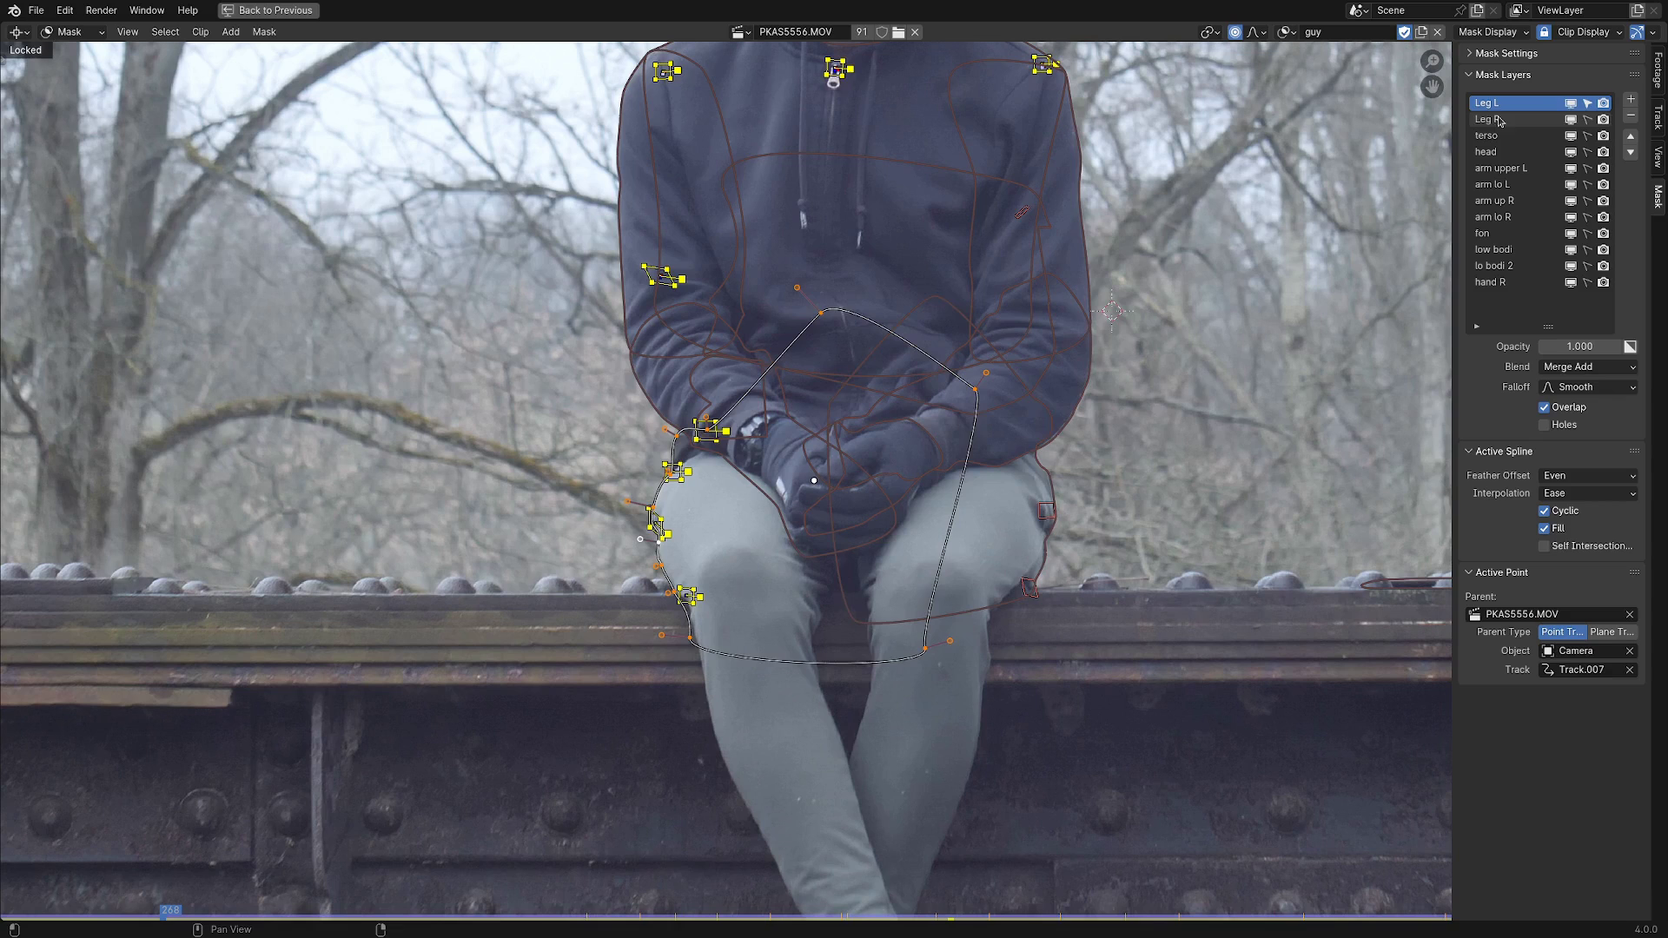
Activate the leg, torso, head and hand R mask layers one by one and play the clip to examine their outlines.
left_click(1496, 119)
left_click(1502, 106)
left_click(1504, 119)
left_click(1504, 136)
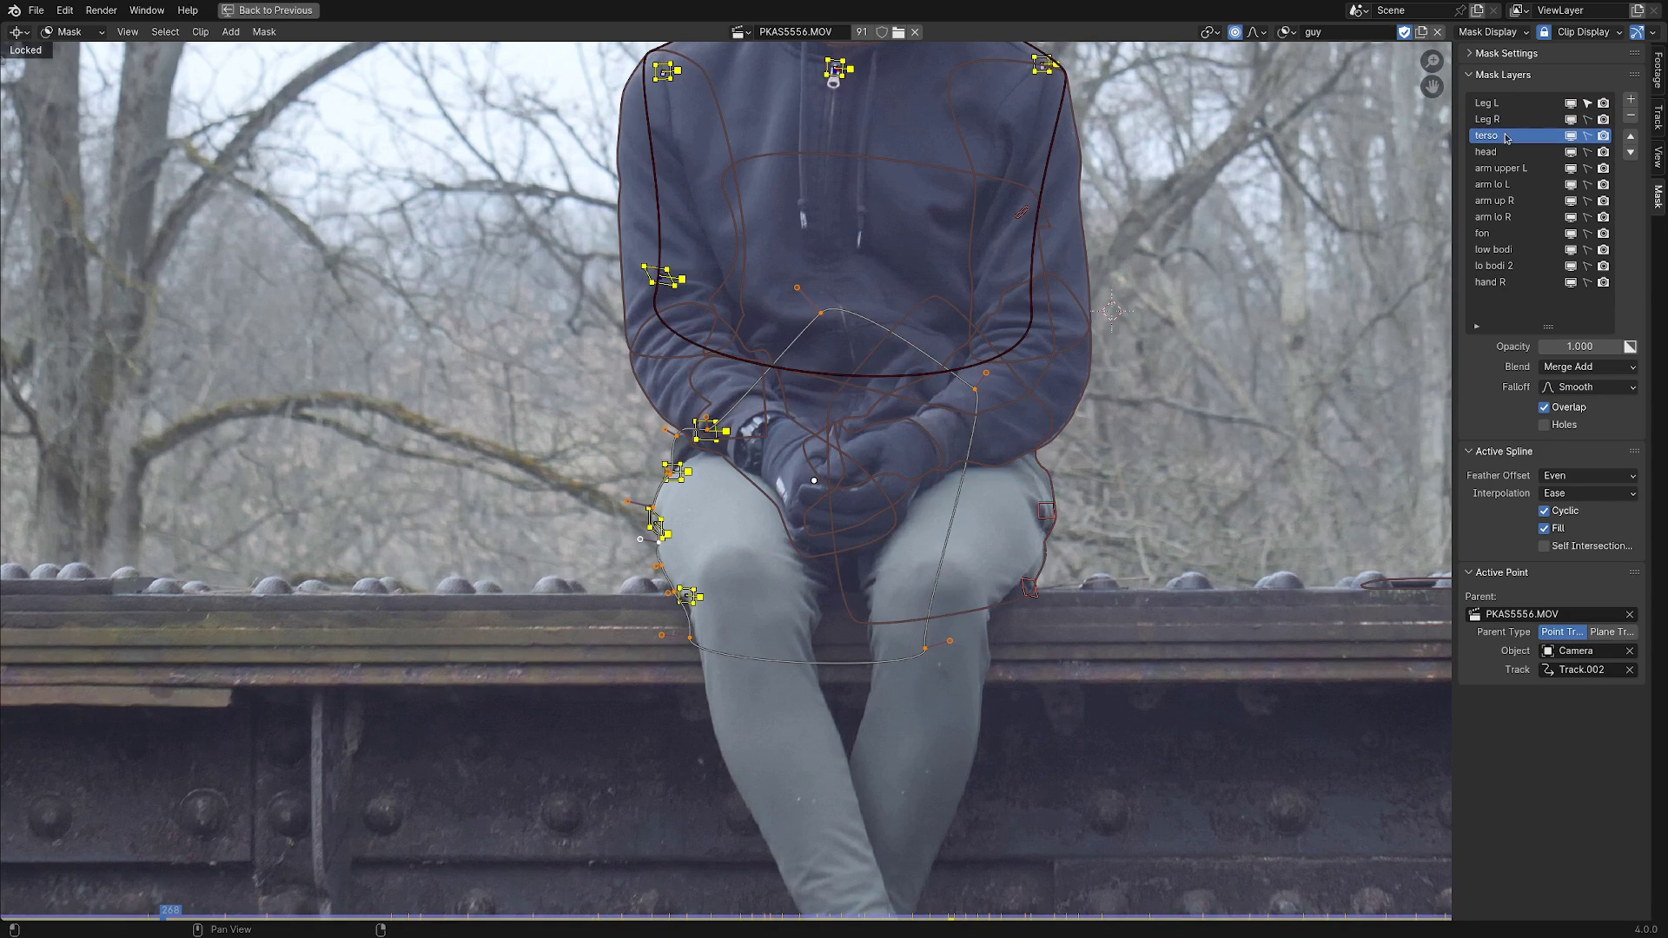
left_click(1502, 152)
middle_click_drag(1136, 366, 1109, 683)
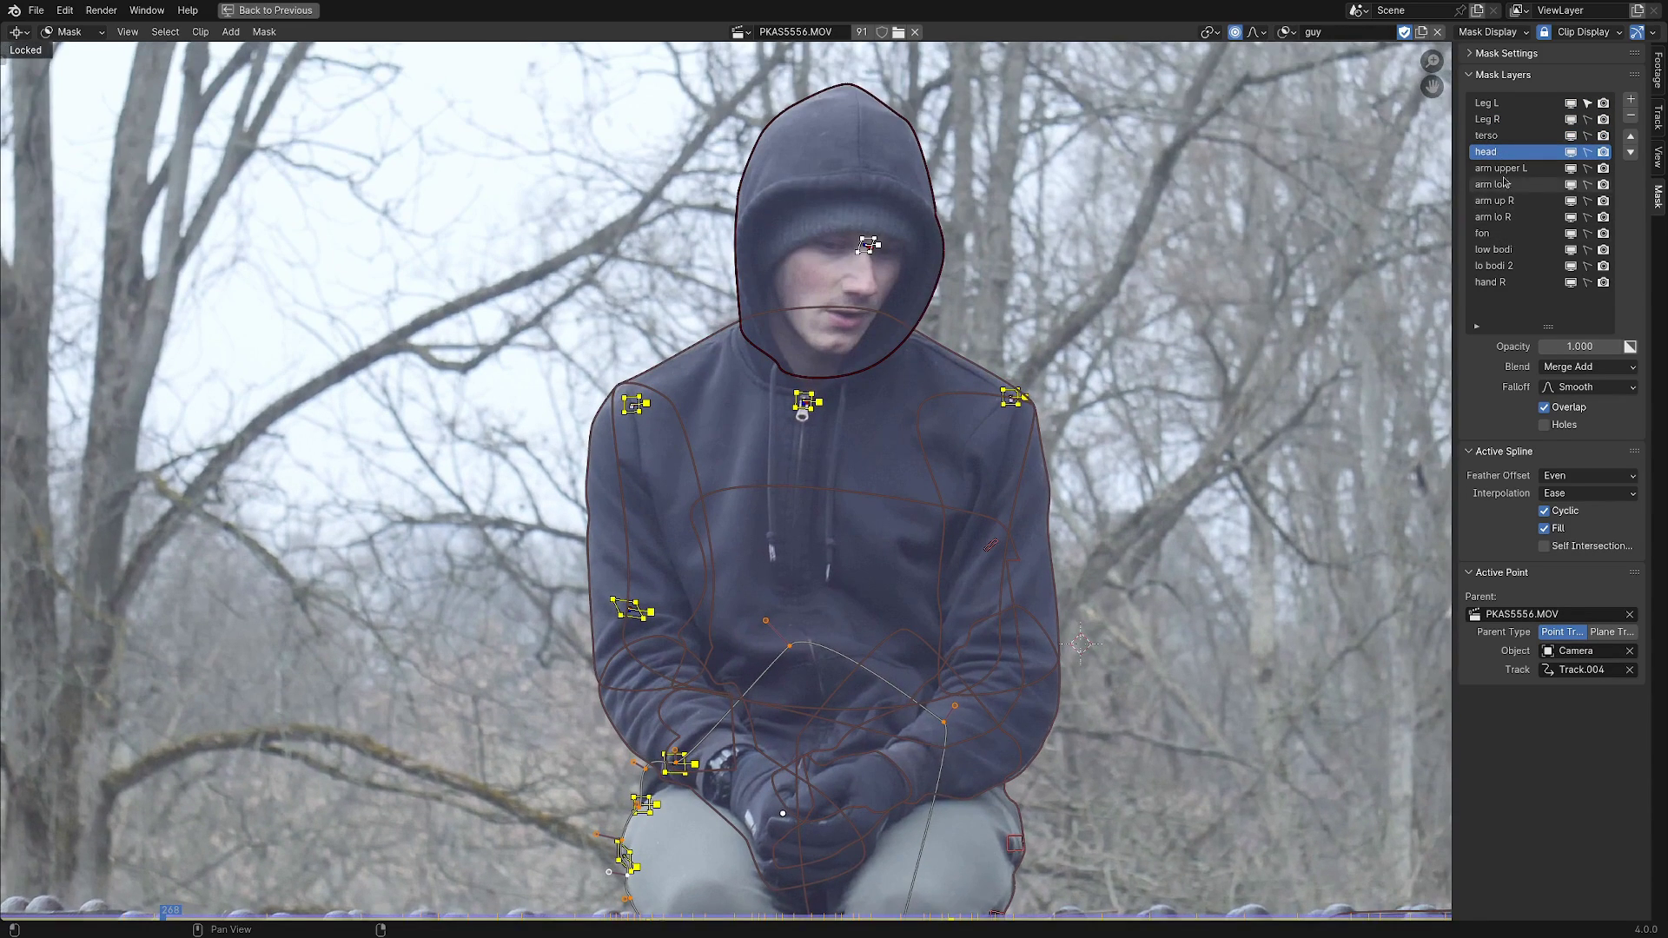
left_click(1502, 281)
middle_click_drag(1083, 550, 1162, 427)
key("space")
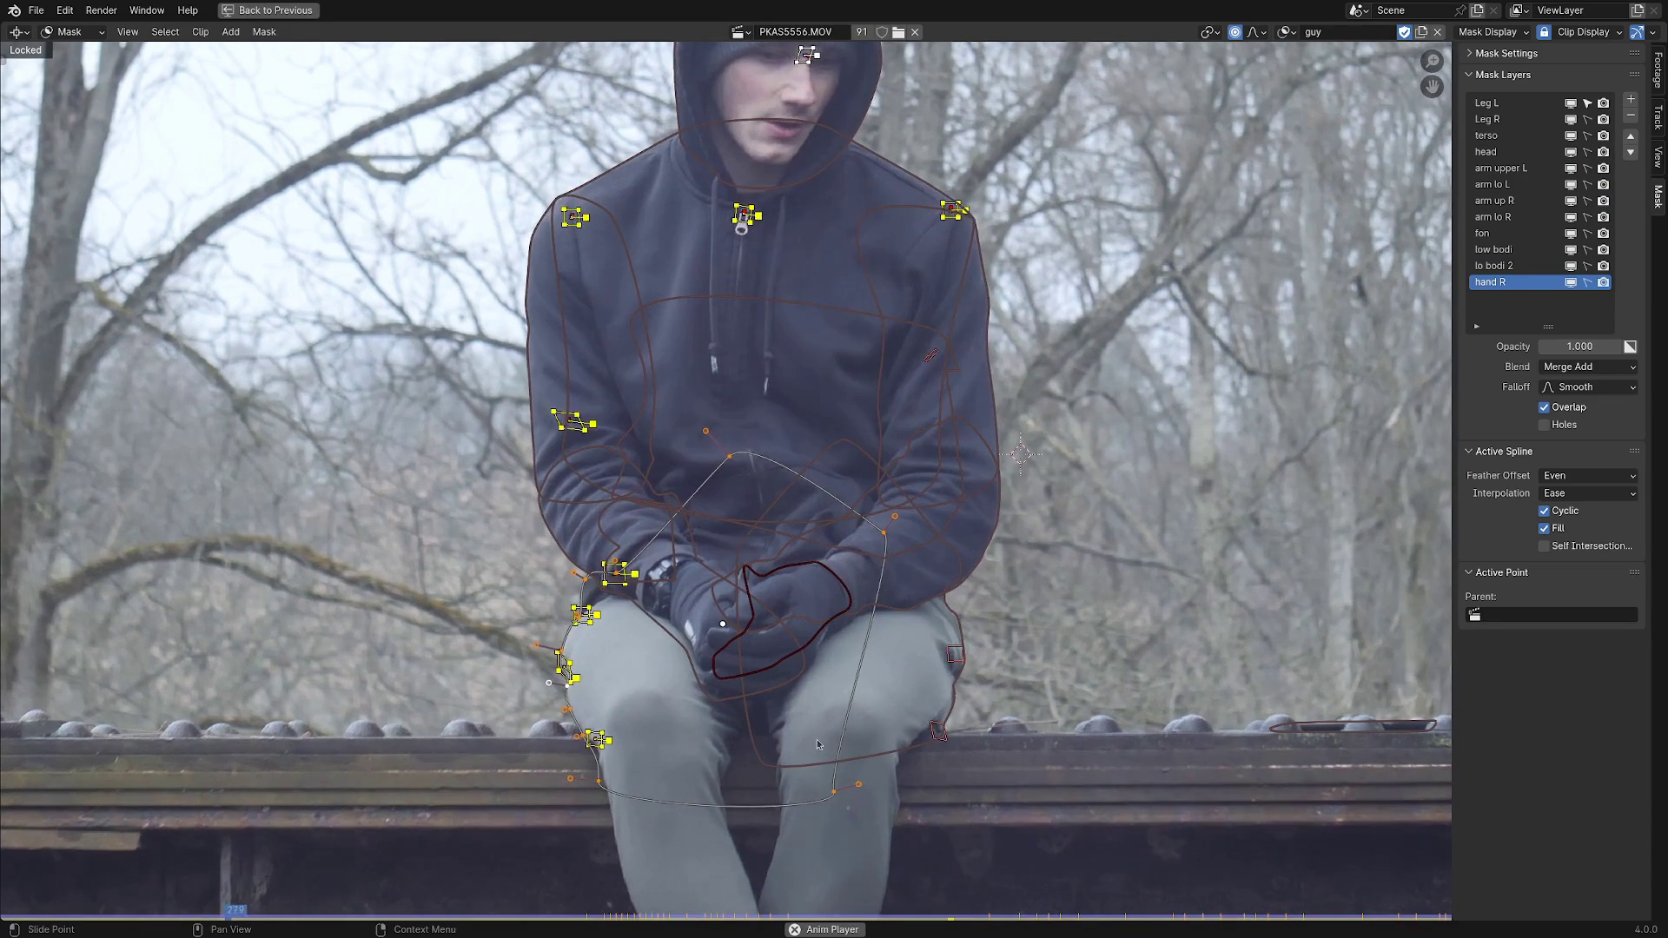
key("space")
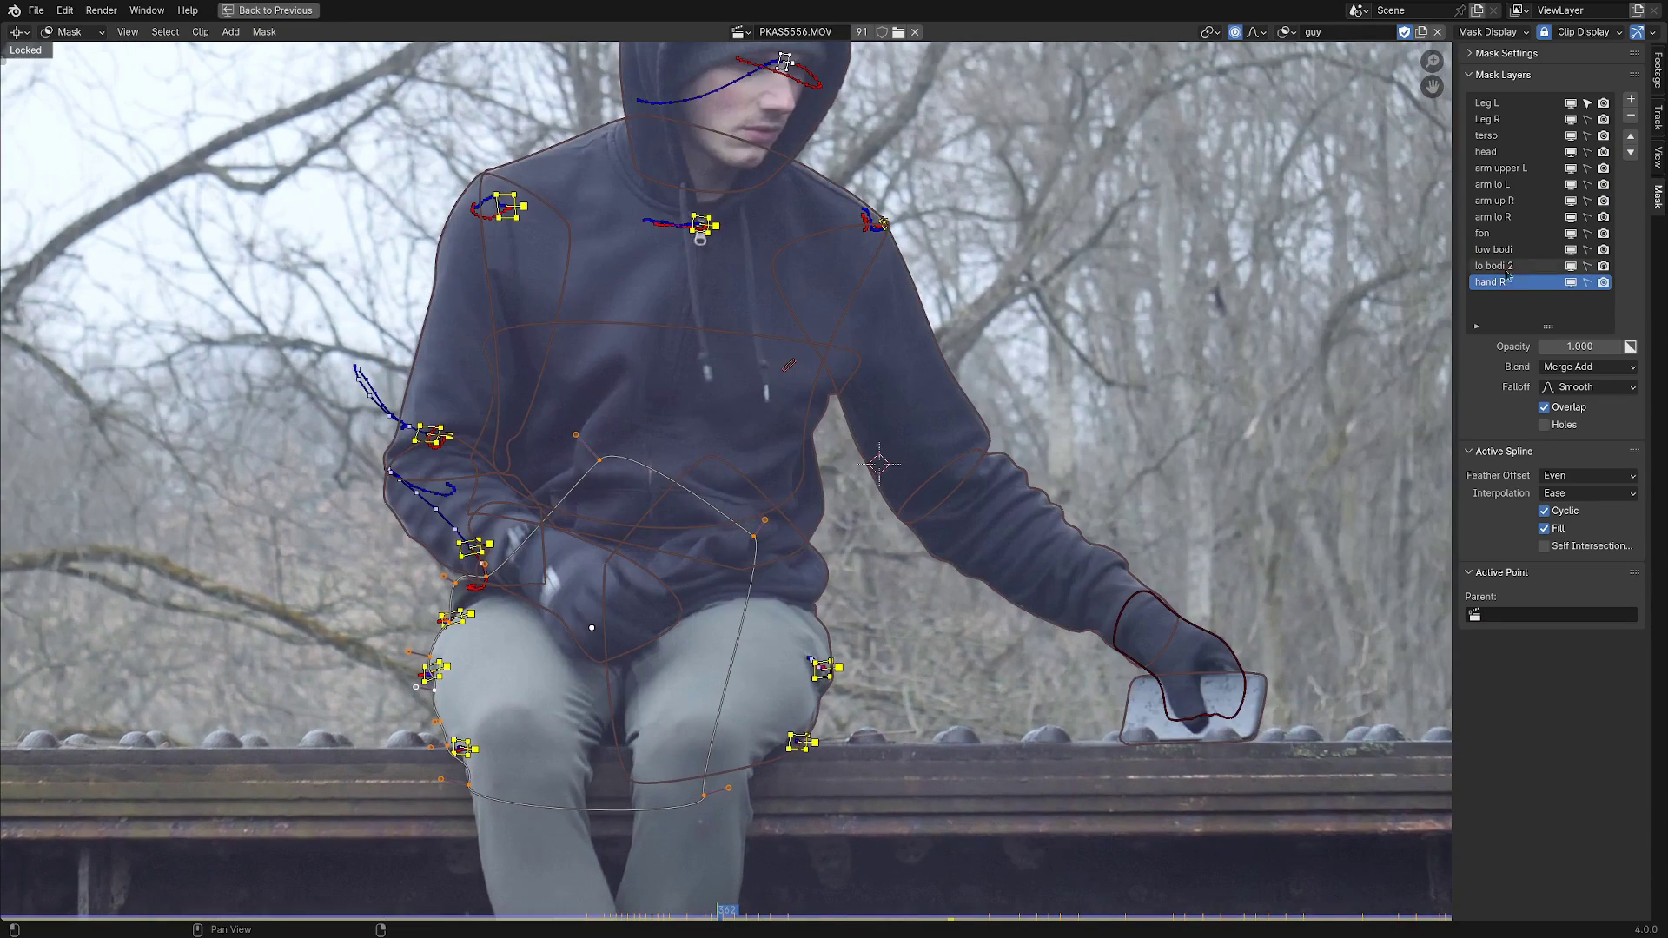
Make all the locked mask layers selectable again, from Leg R down to hand R.
left_click(1587, 119)
left_click(1587, 136)
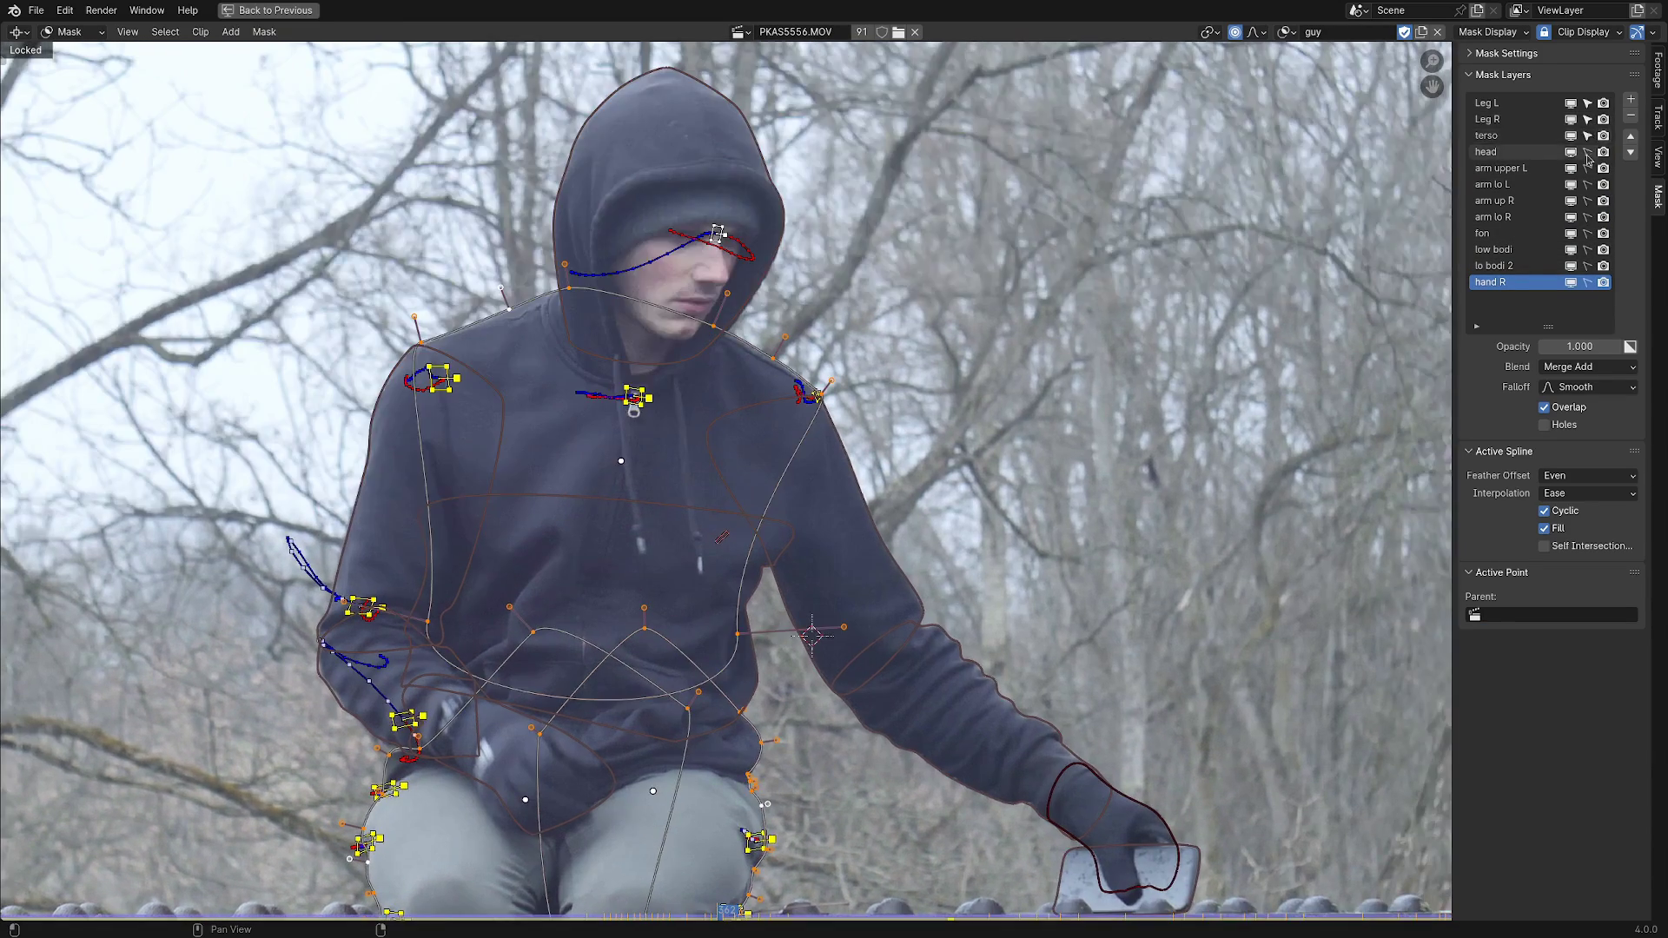
left_click(1587, 152)
left_click(1587, 168)
left_click(1587, 184)
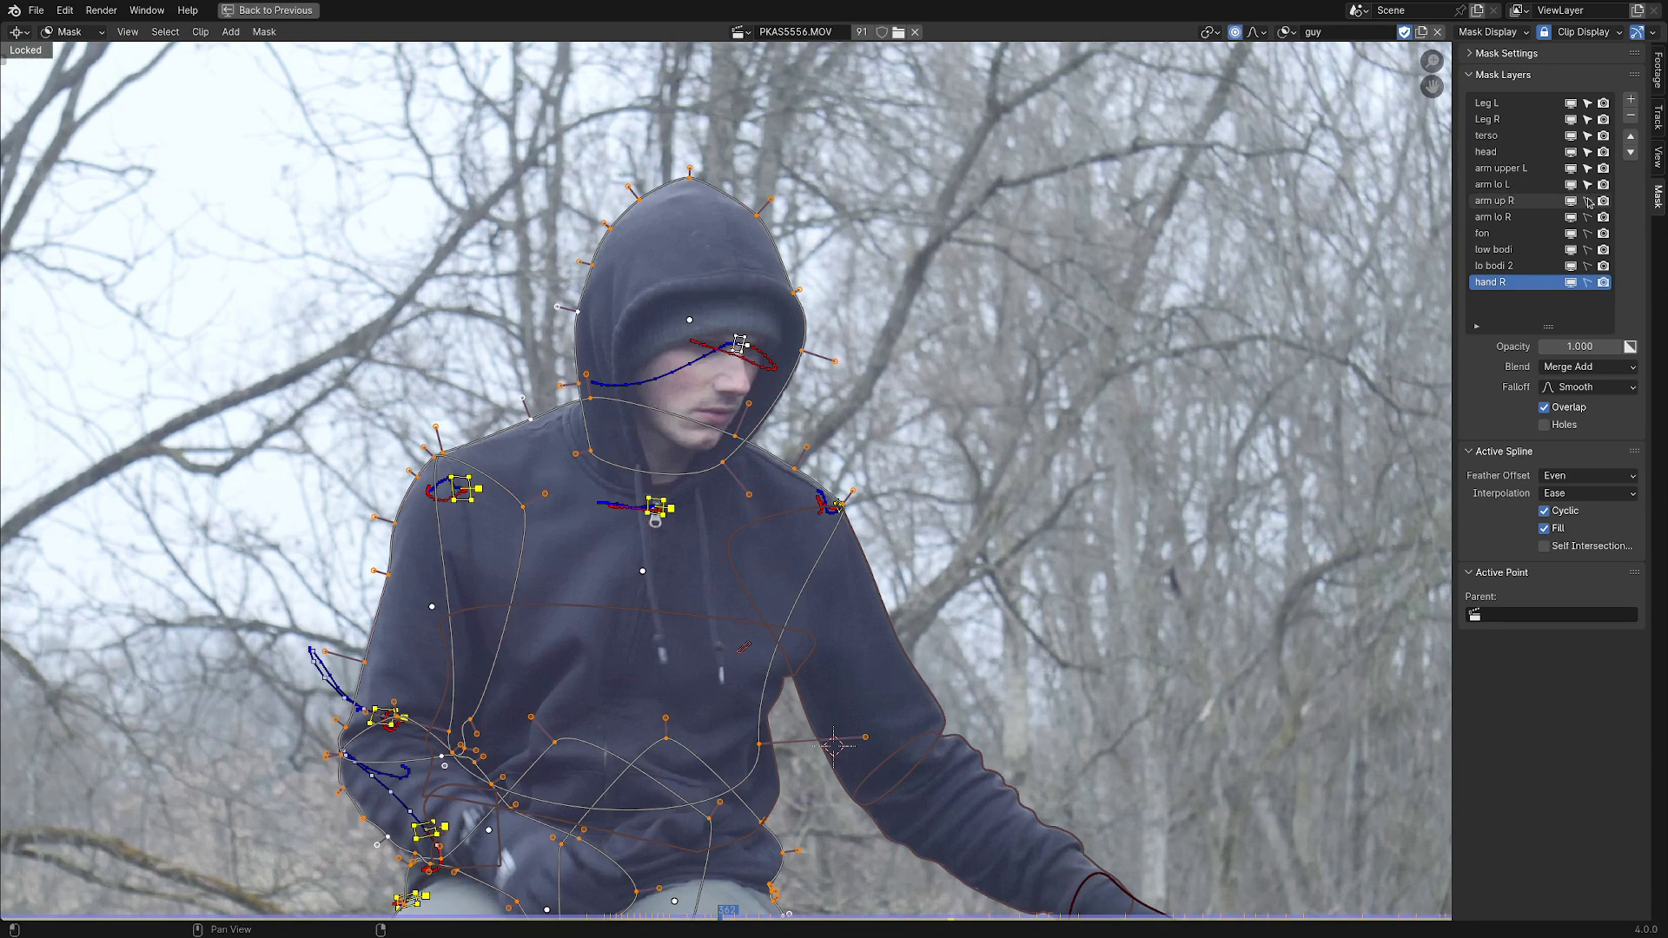
left_click(1587, 201)
left_click(1587, 217)
left_click(1587, 232)
left_click(1587, 249)
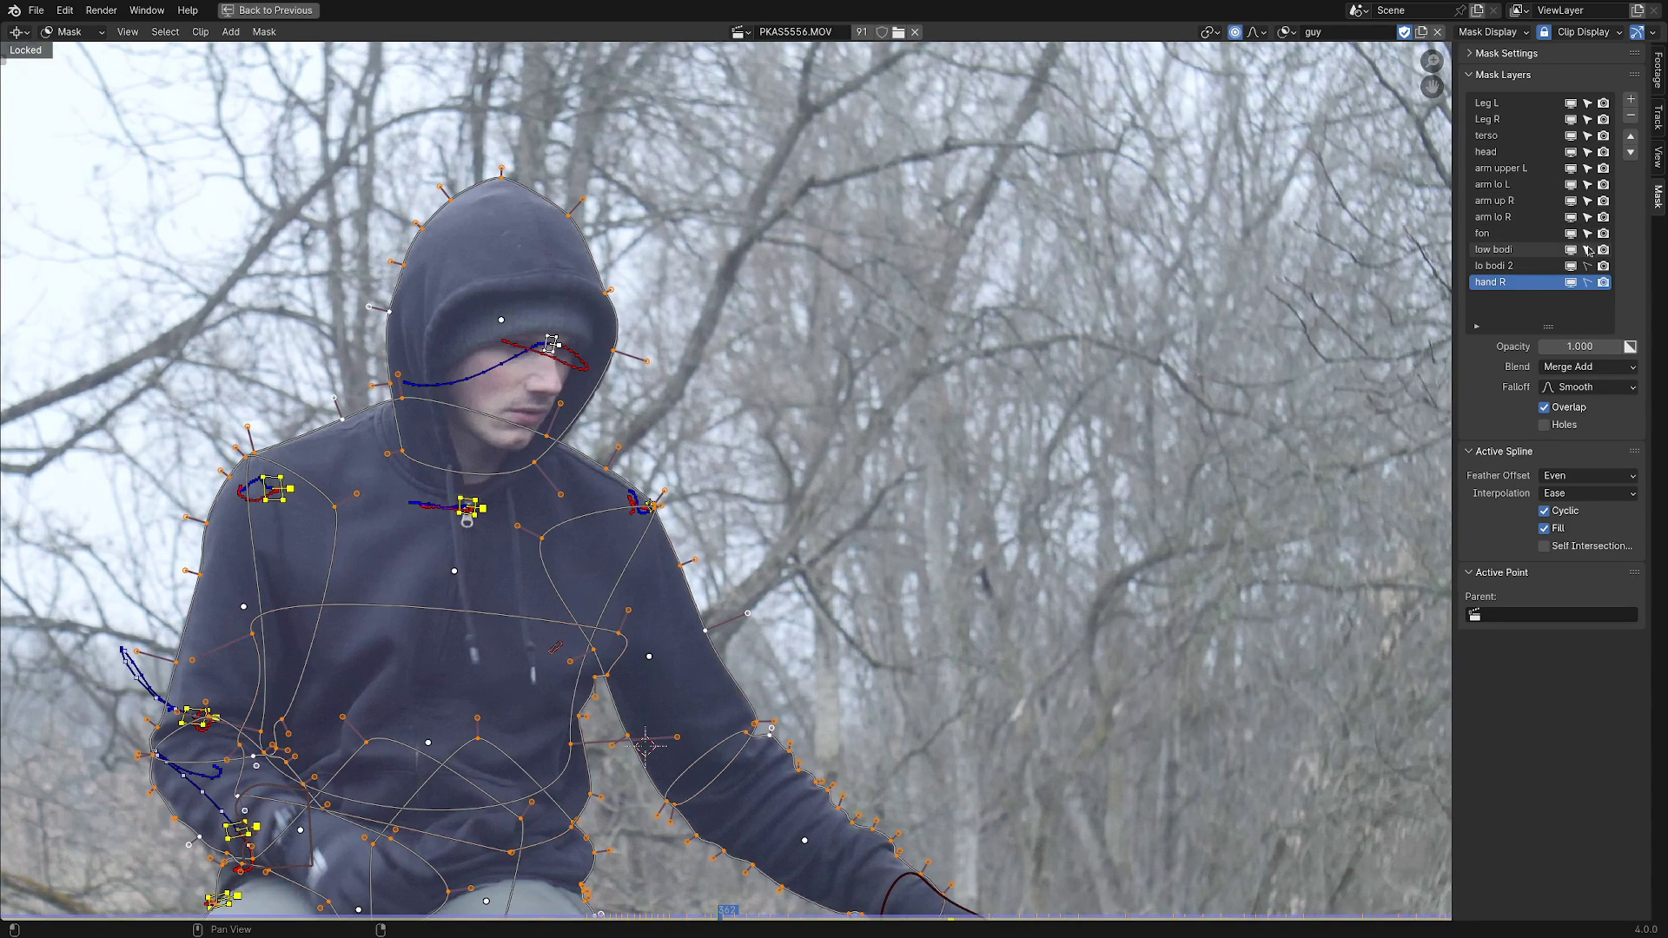
left_click(1587, 266)
left_click(1587, 282)
middle_click_drag(457, 567, 838, 444)
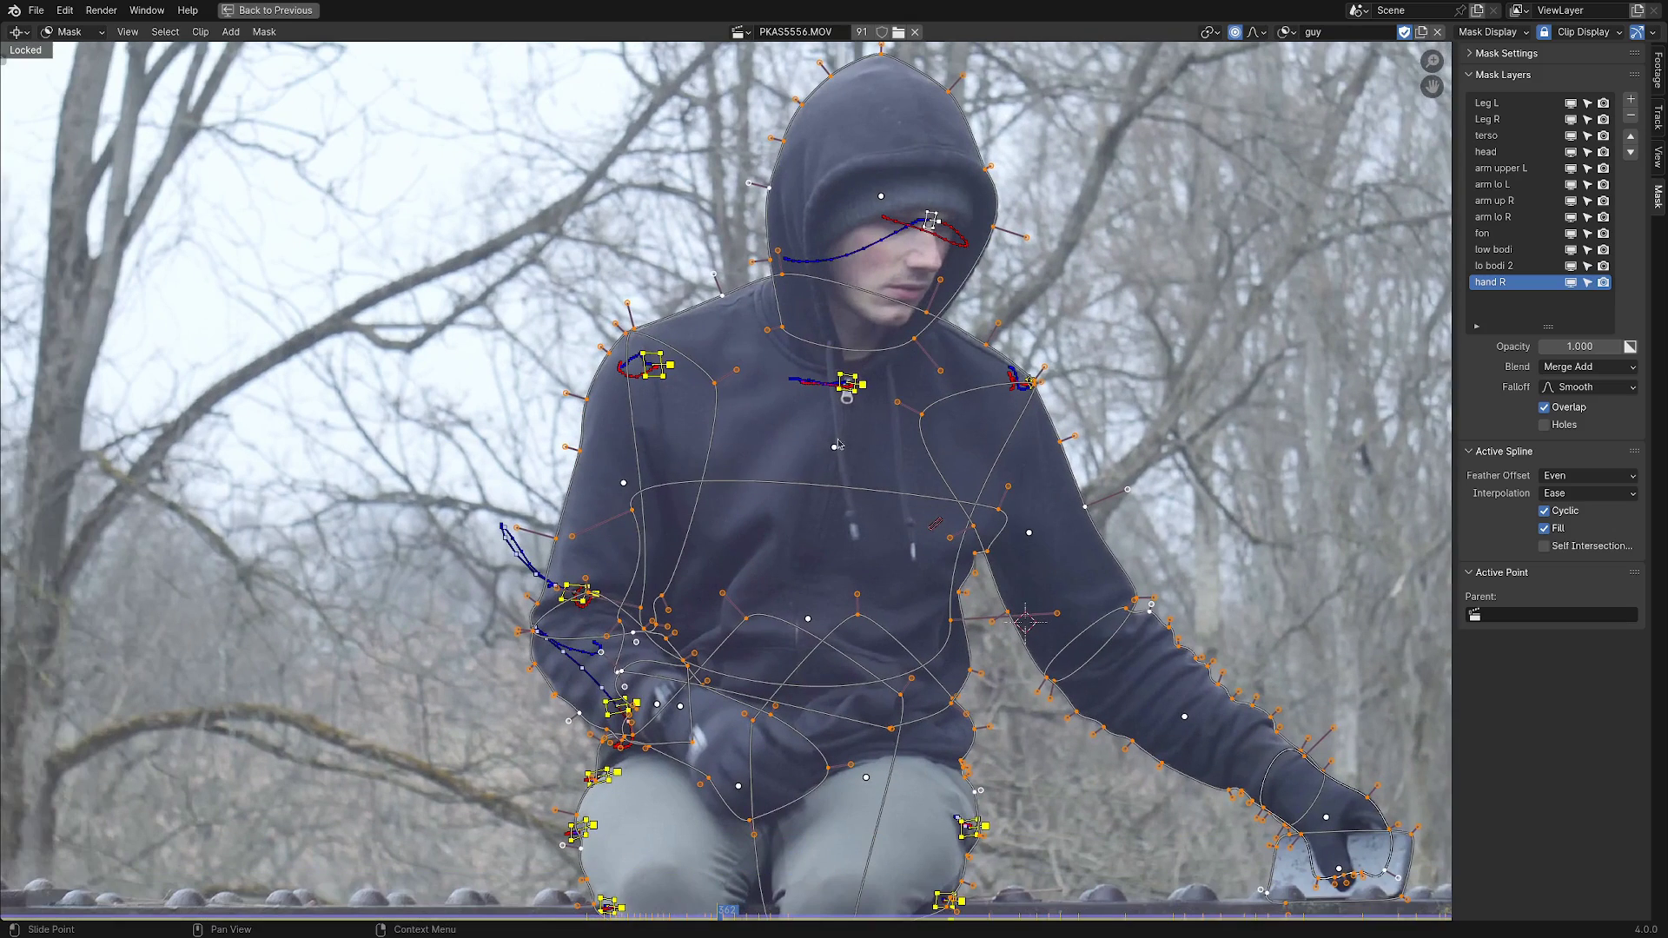
middle_click_drag(712, 421, 826, 320)
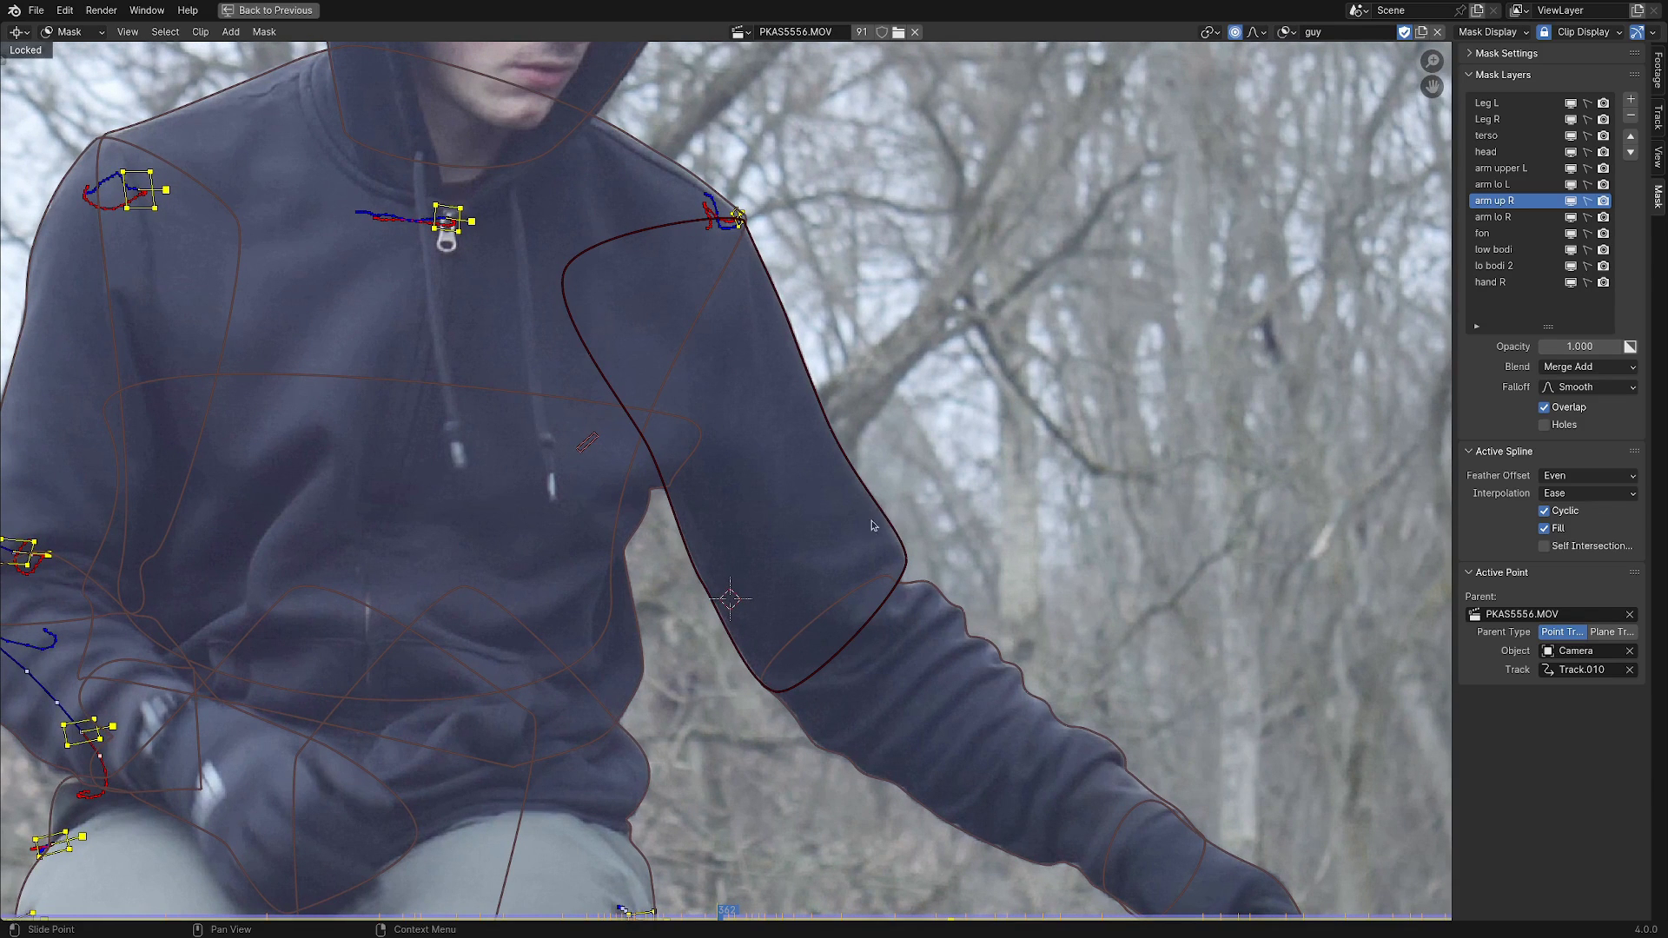
Make the arm up R mask layer the only selectable one and play the clip to review its outline.
left_click(1587, 200)
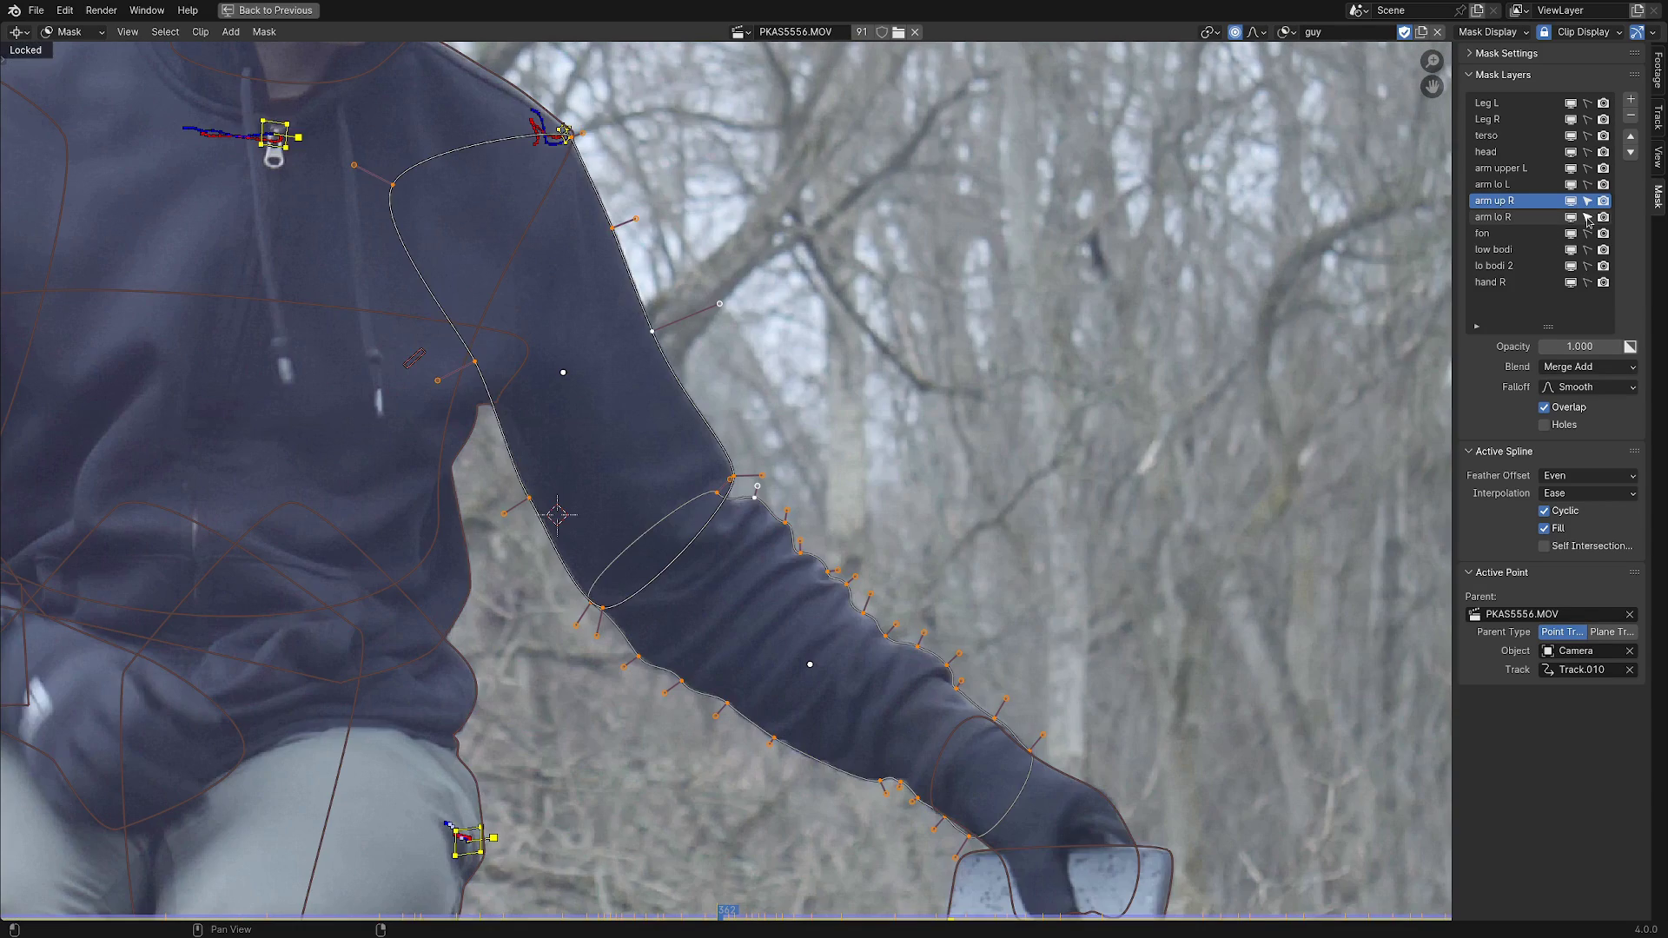
left_click(1587, 218)
key("ctrl+z")
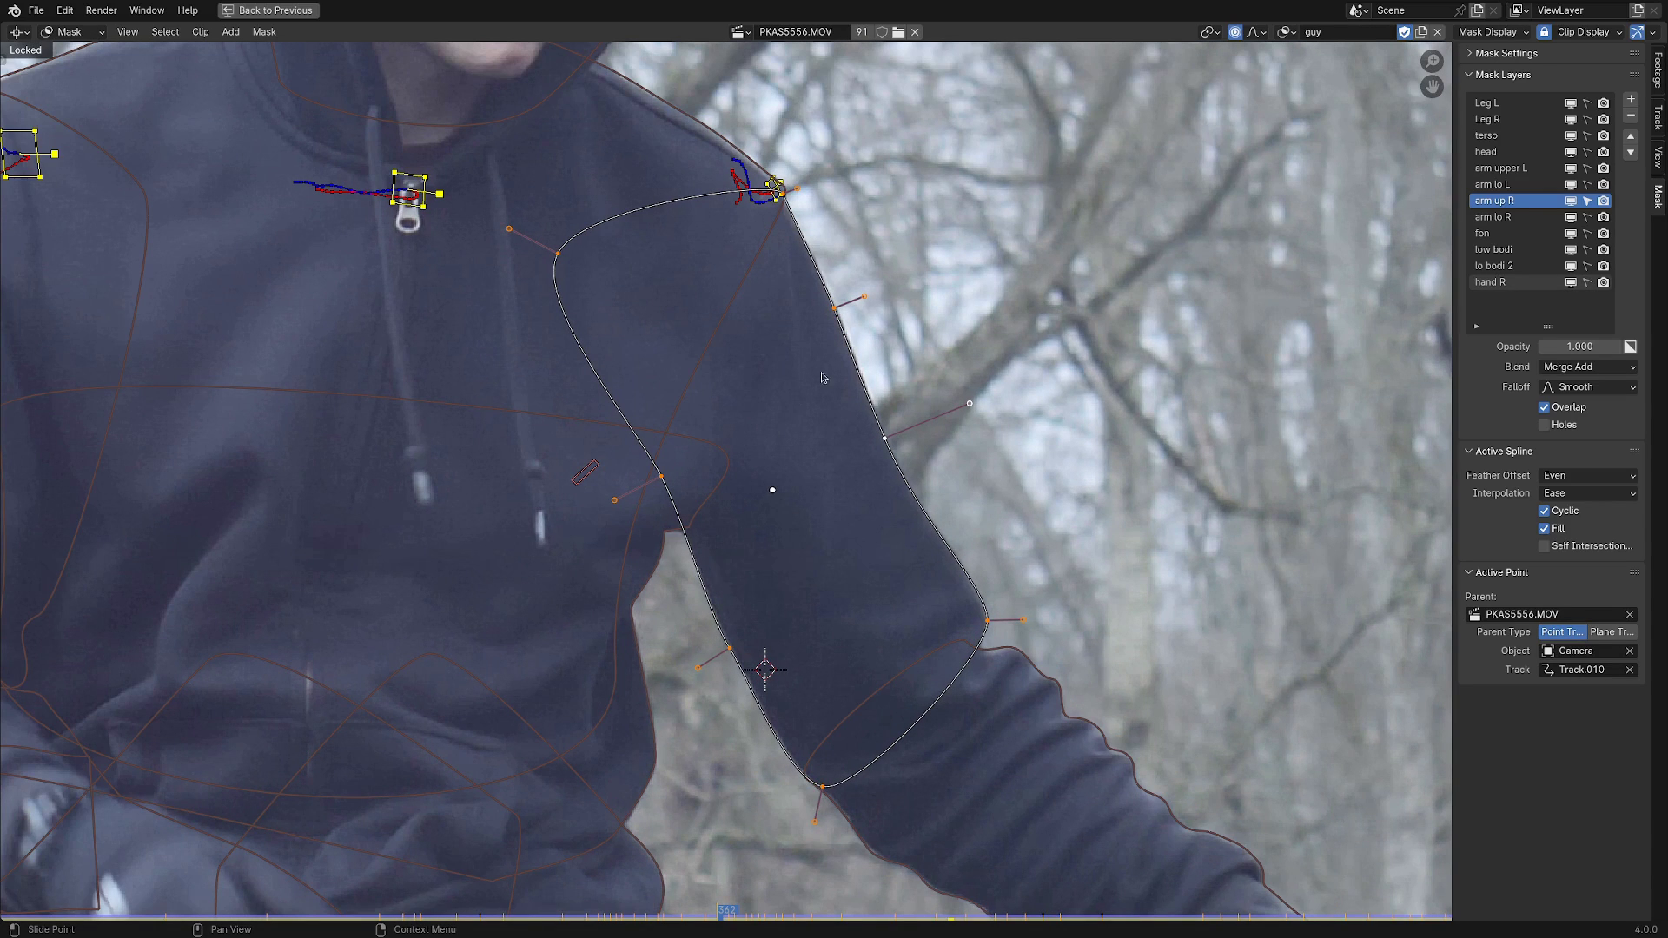
key("shift+Left")
key("space")
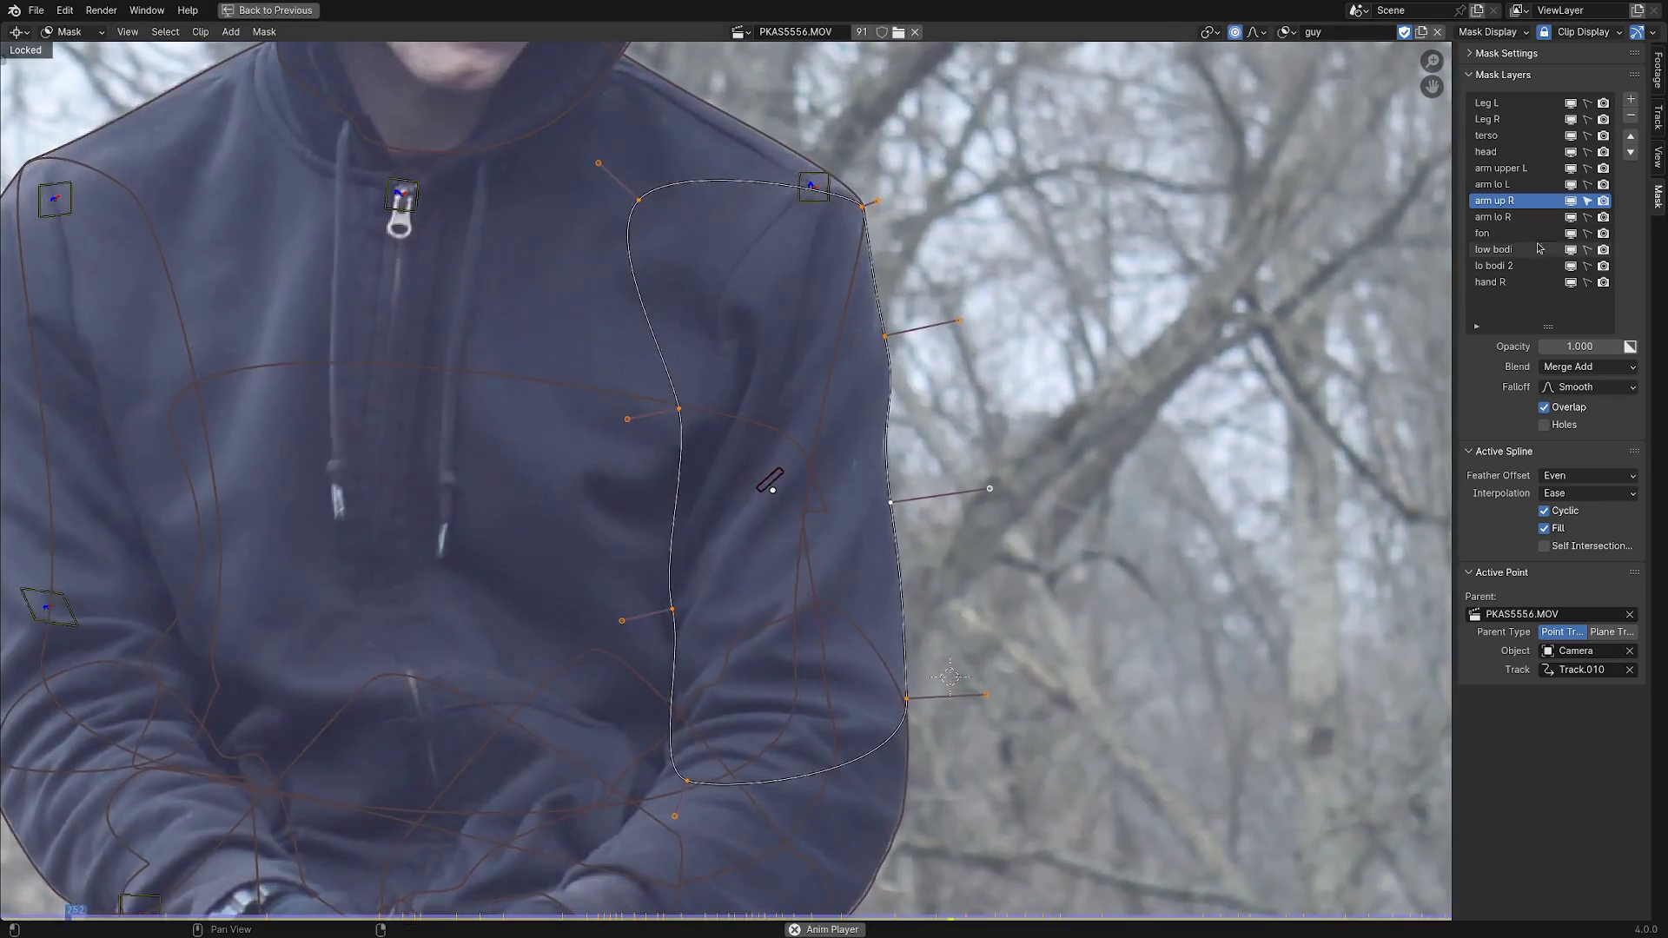
Make the arm lo R mask layer selectable and active, and scrub ahead to where the arm is stretched out towards the phone.
left_click(1588, 218)
left_click(1517, 218)
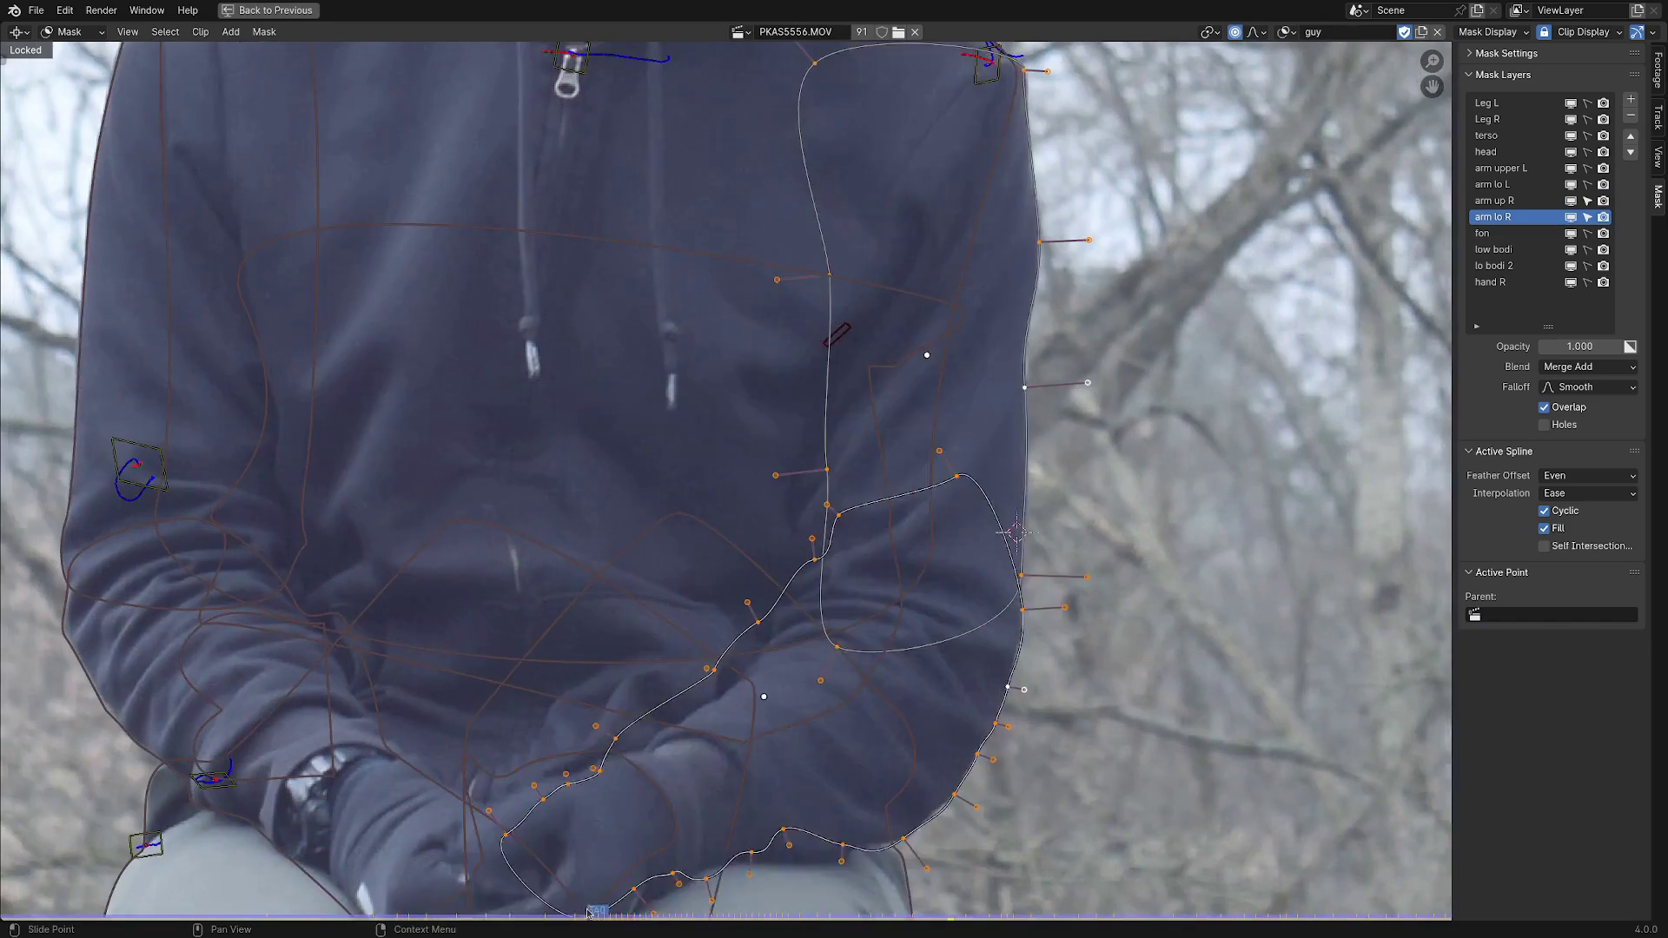
key("space")
left_click(605, 910)
left_click_drag(606, 911, 621, 909)
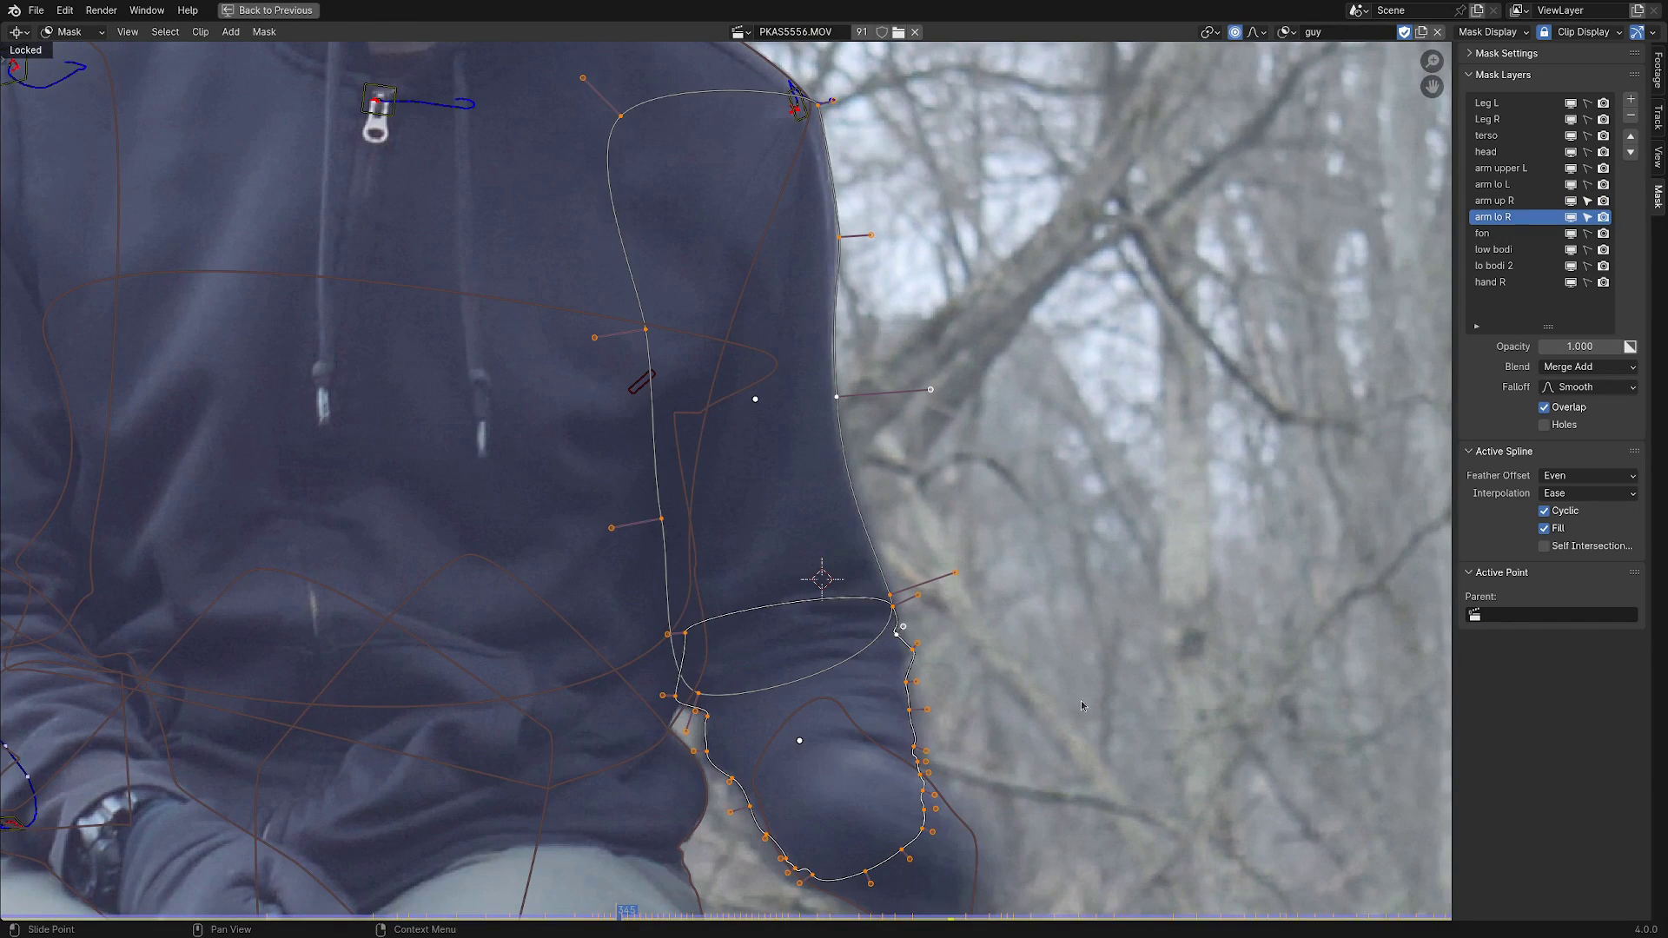
left_click_drag(630, 915, 721, 912)
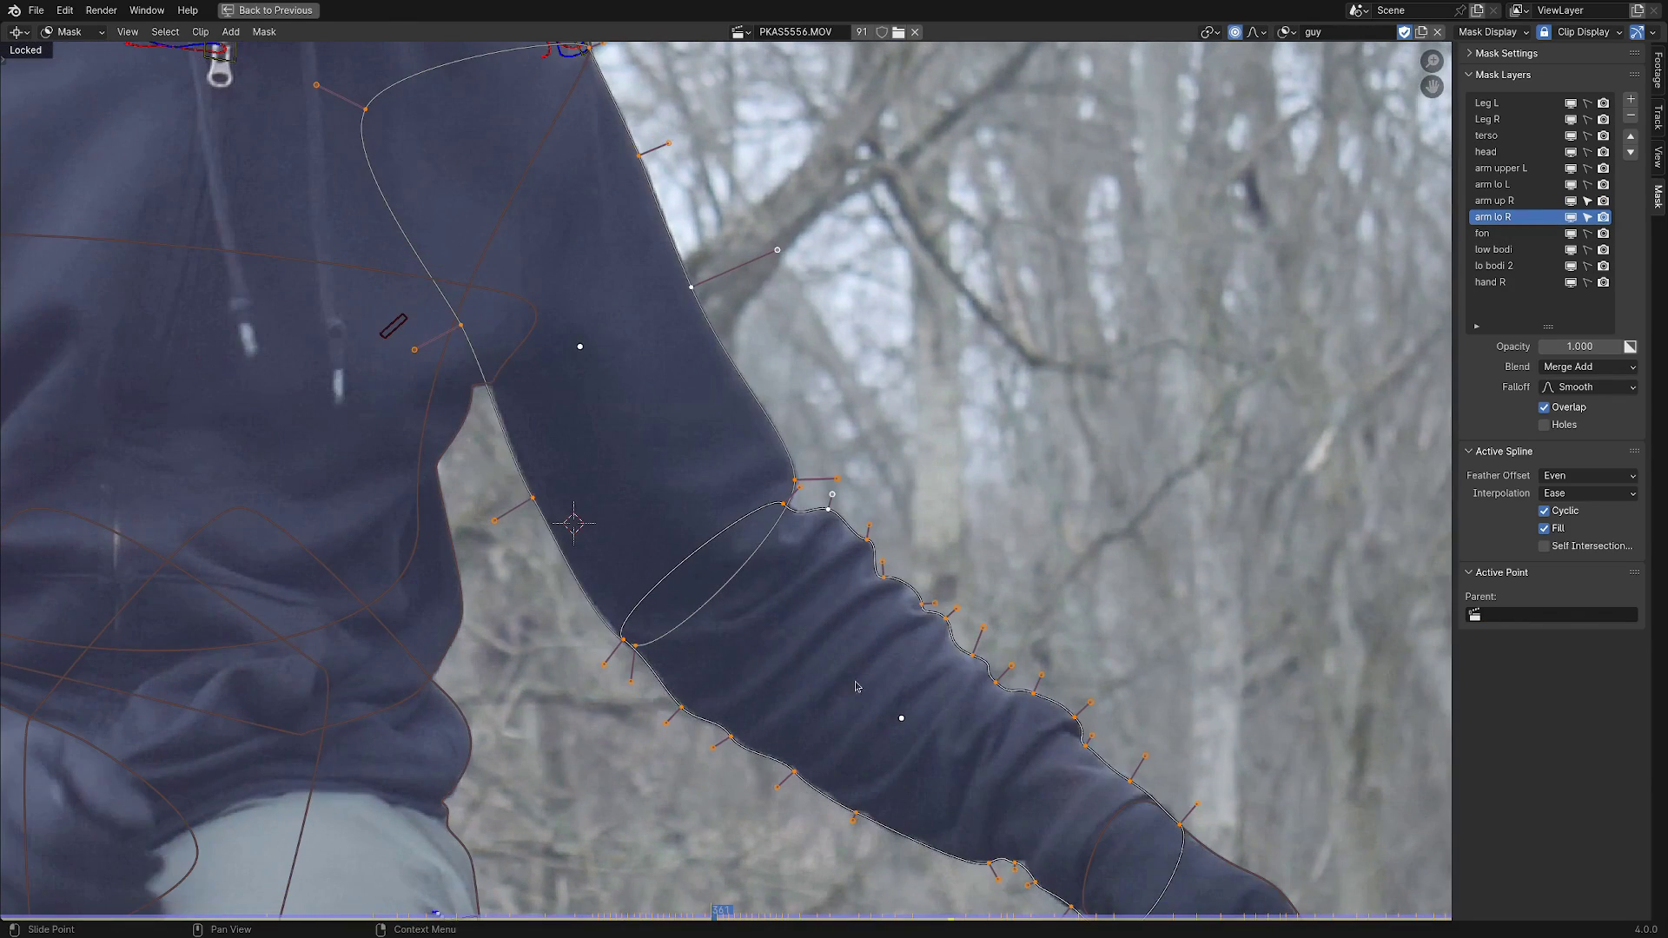
Examine the arm lo R mask points along the sleeve's edges up close and over the following frames.
scroll(932, 824, "down", 2)
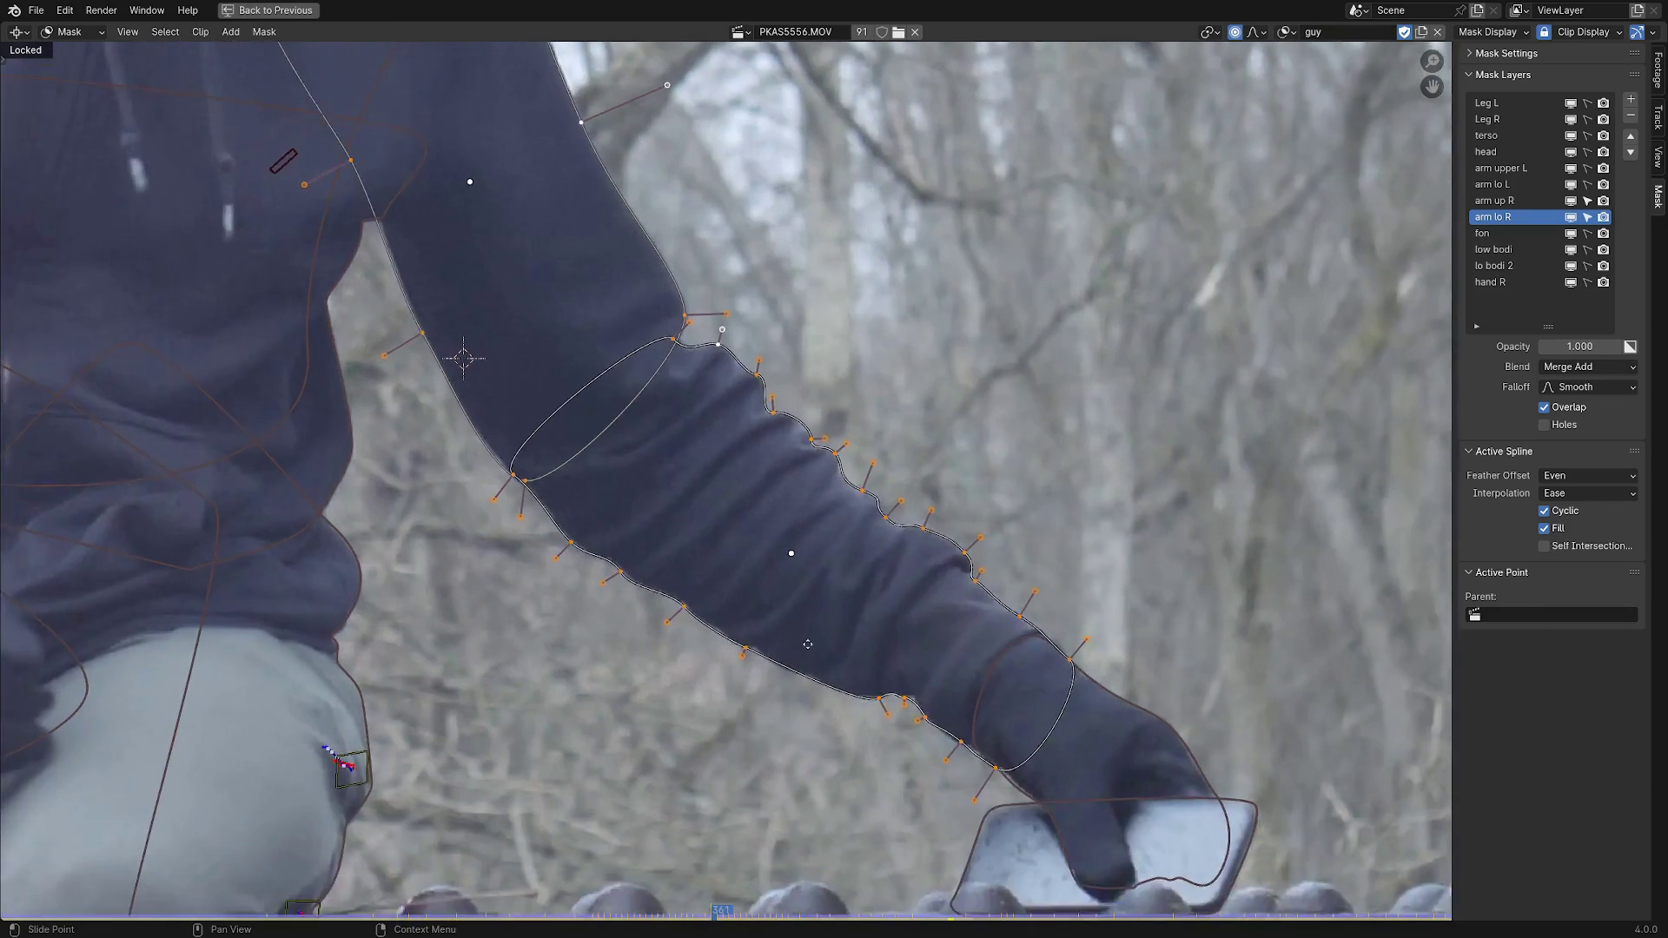
scroll(886, 606, "up", 4)
middle_click_drag(753, 509, 703, 490)
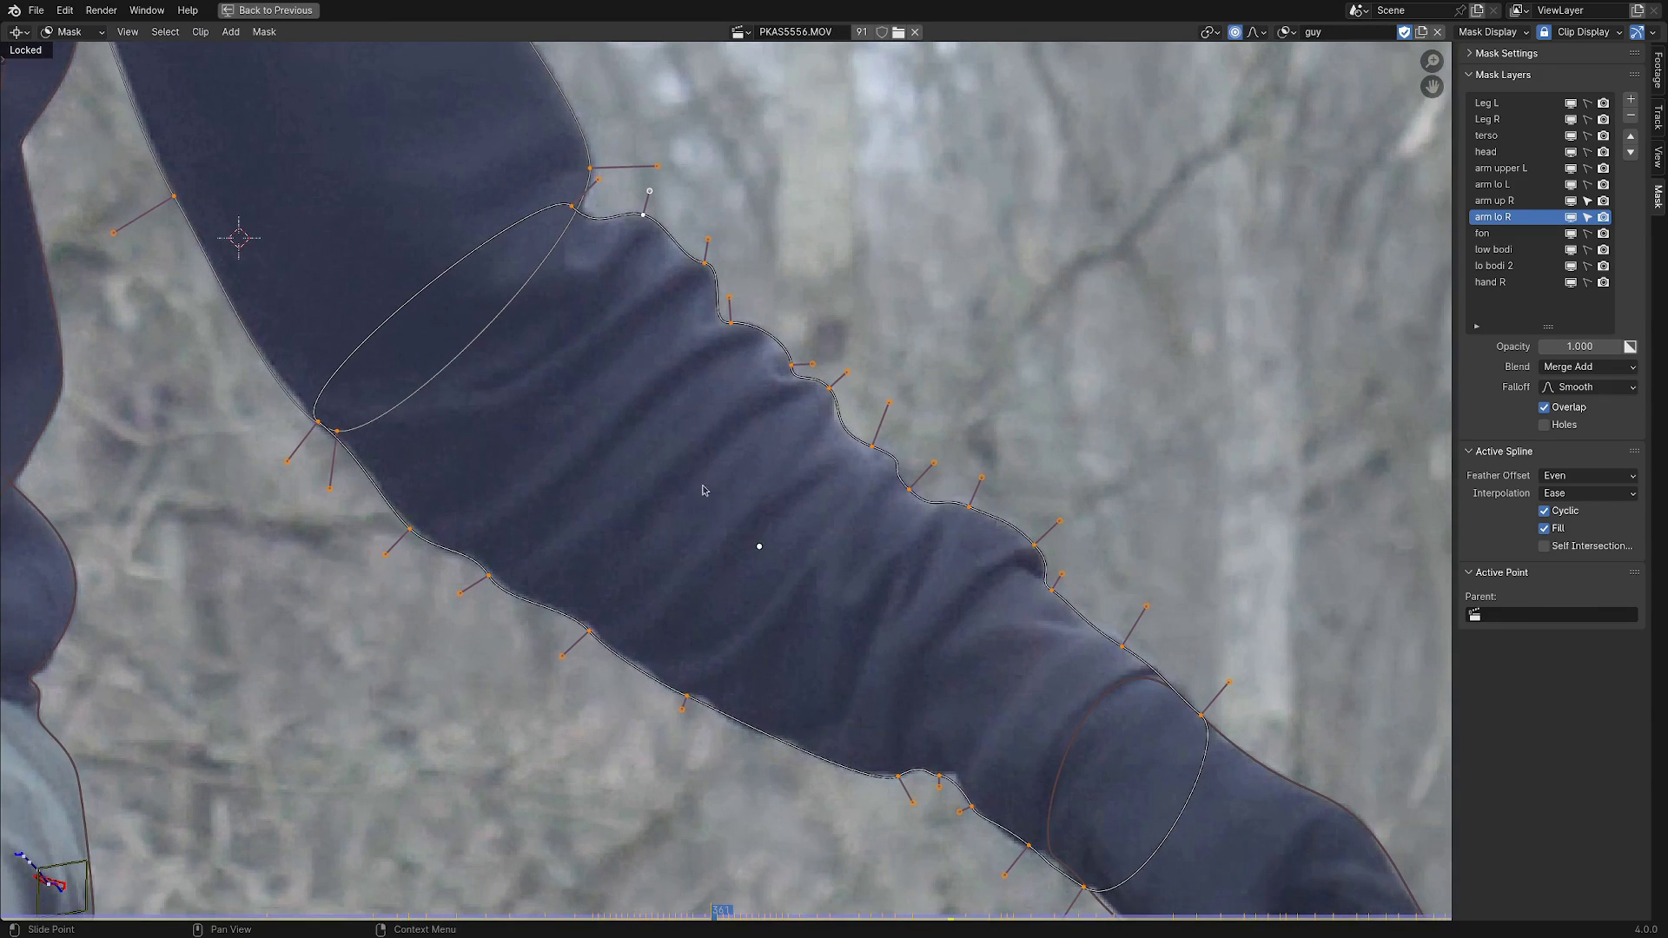
scroll(734, 604, "down", 2)
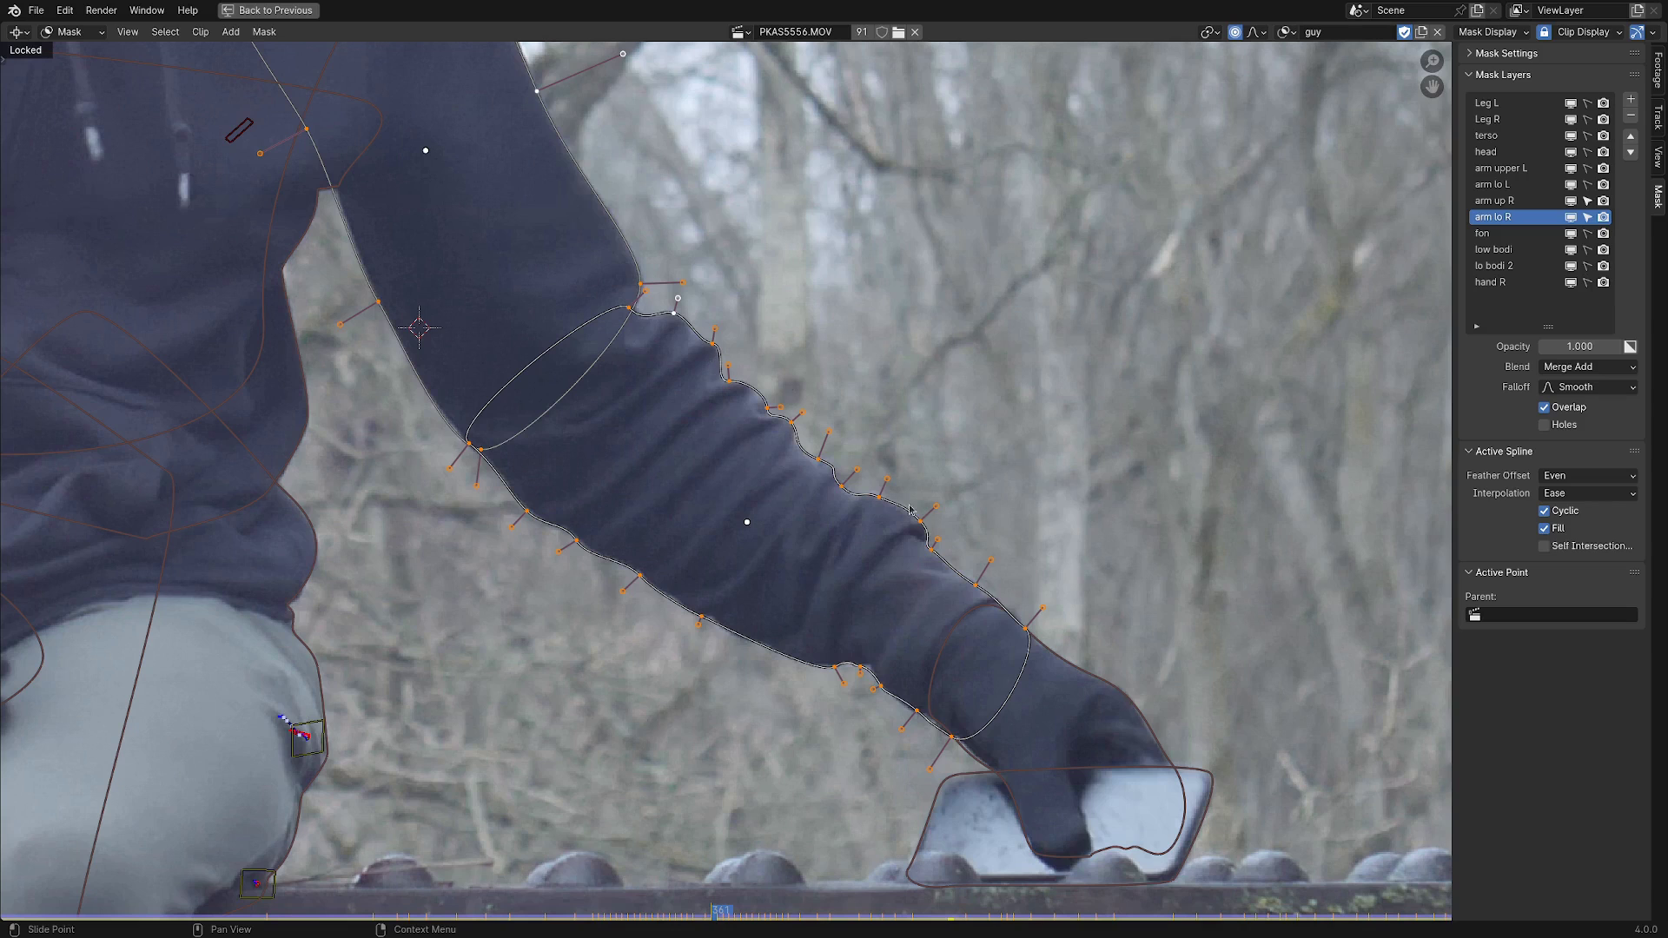
scroll(700, 680, "up", 2)
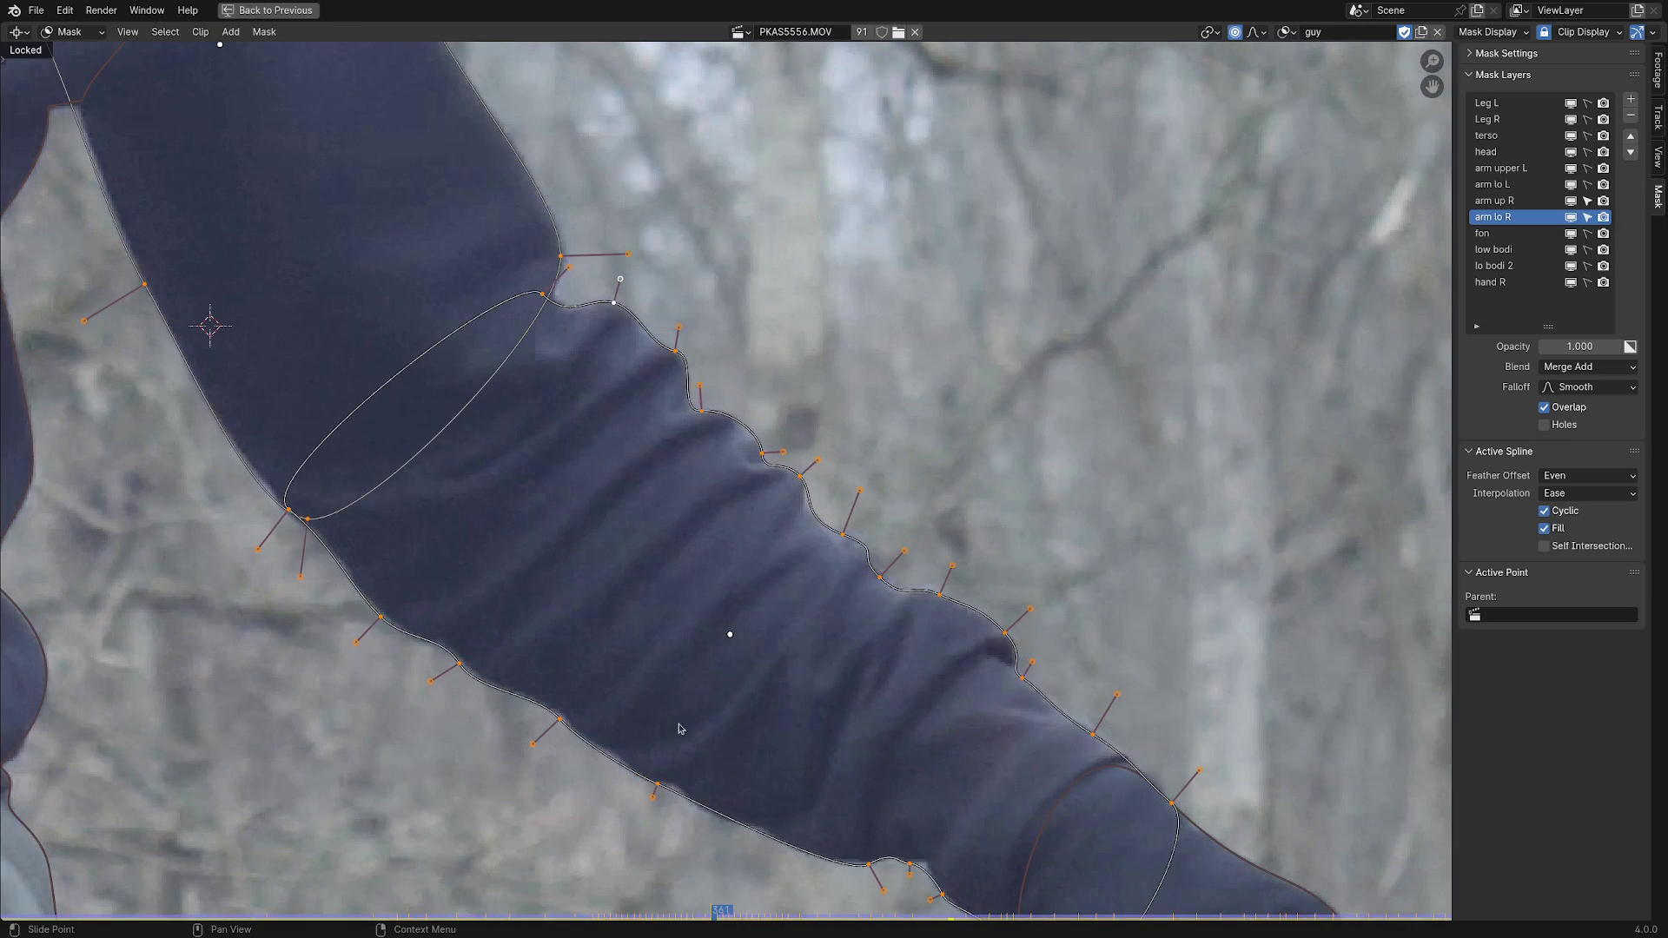
key("Right")
key("Right")
key("Right")
key("Right")
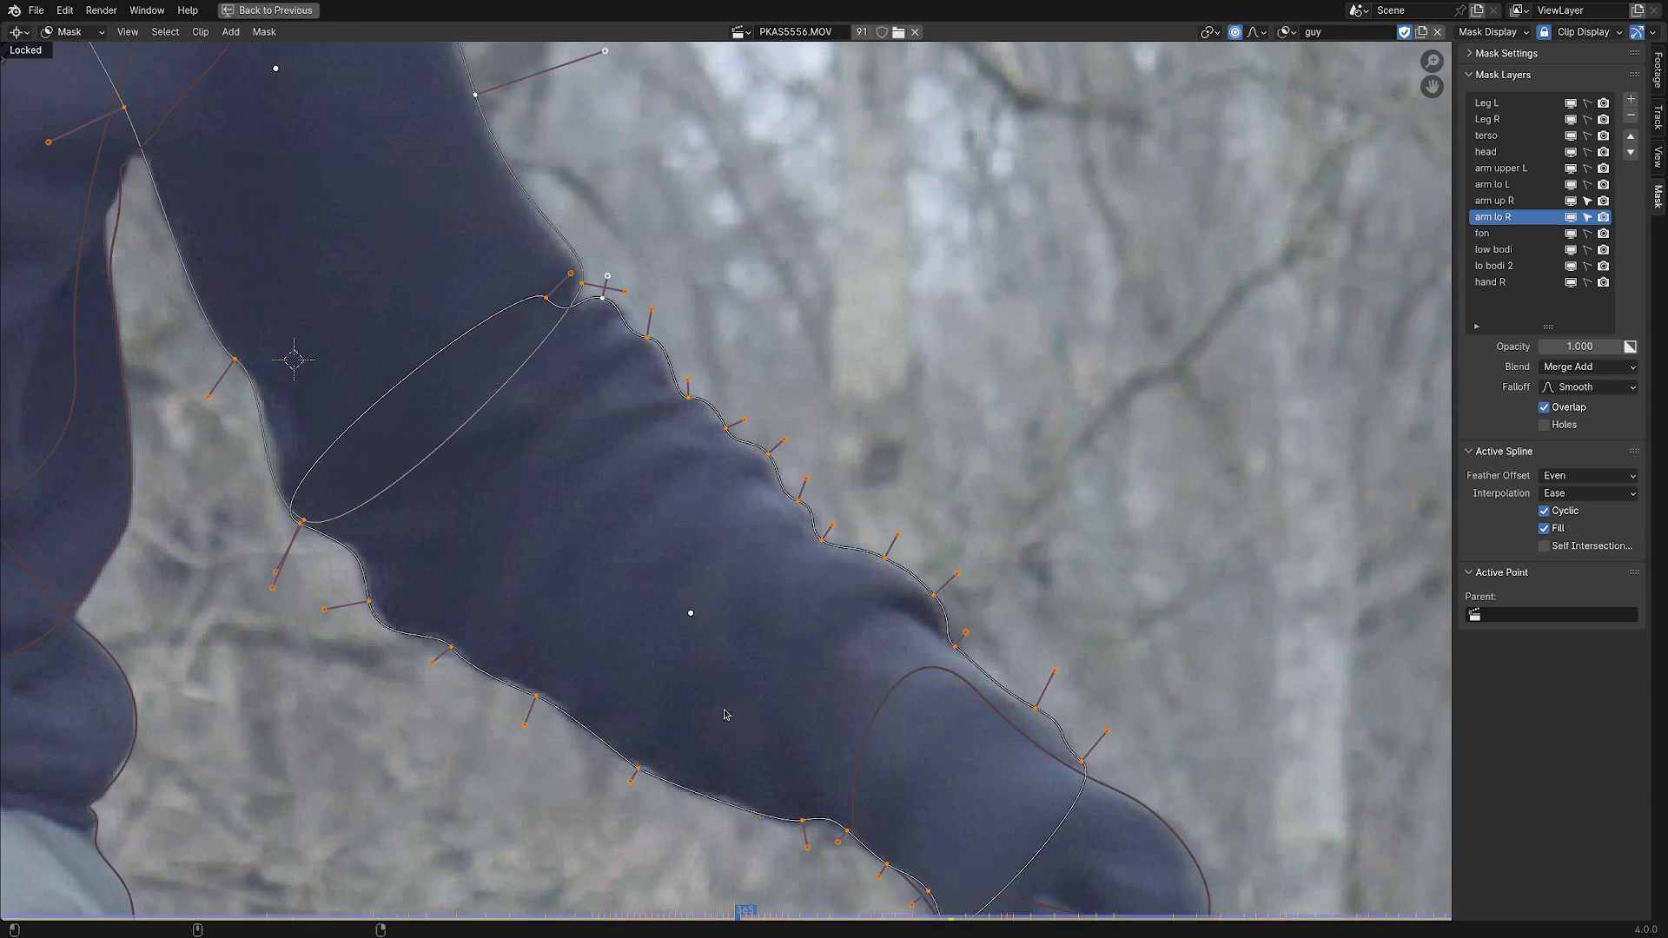
scroll(599, 599, "down", 1)
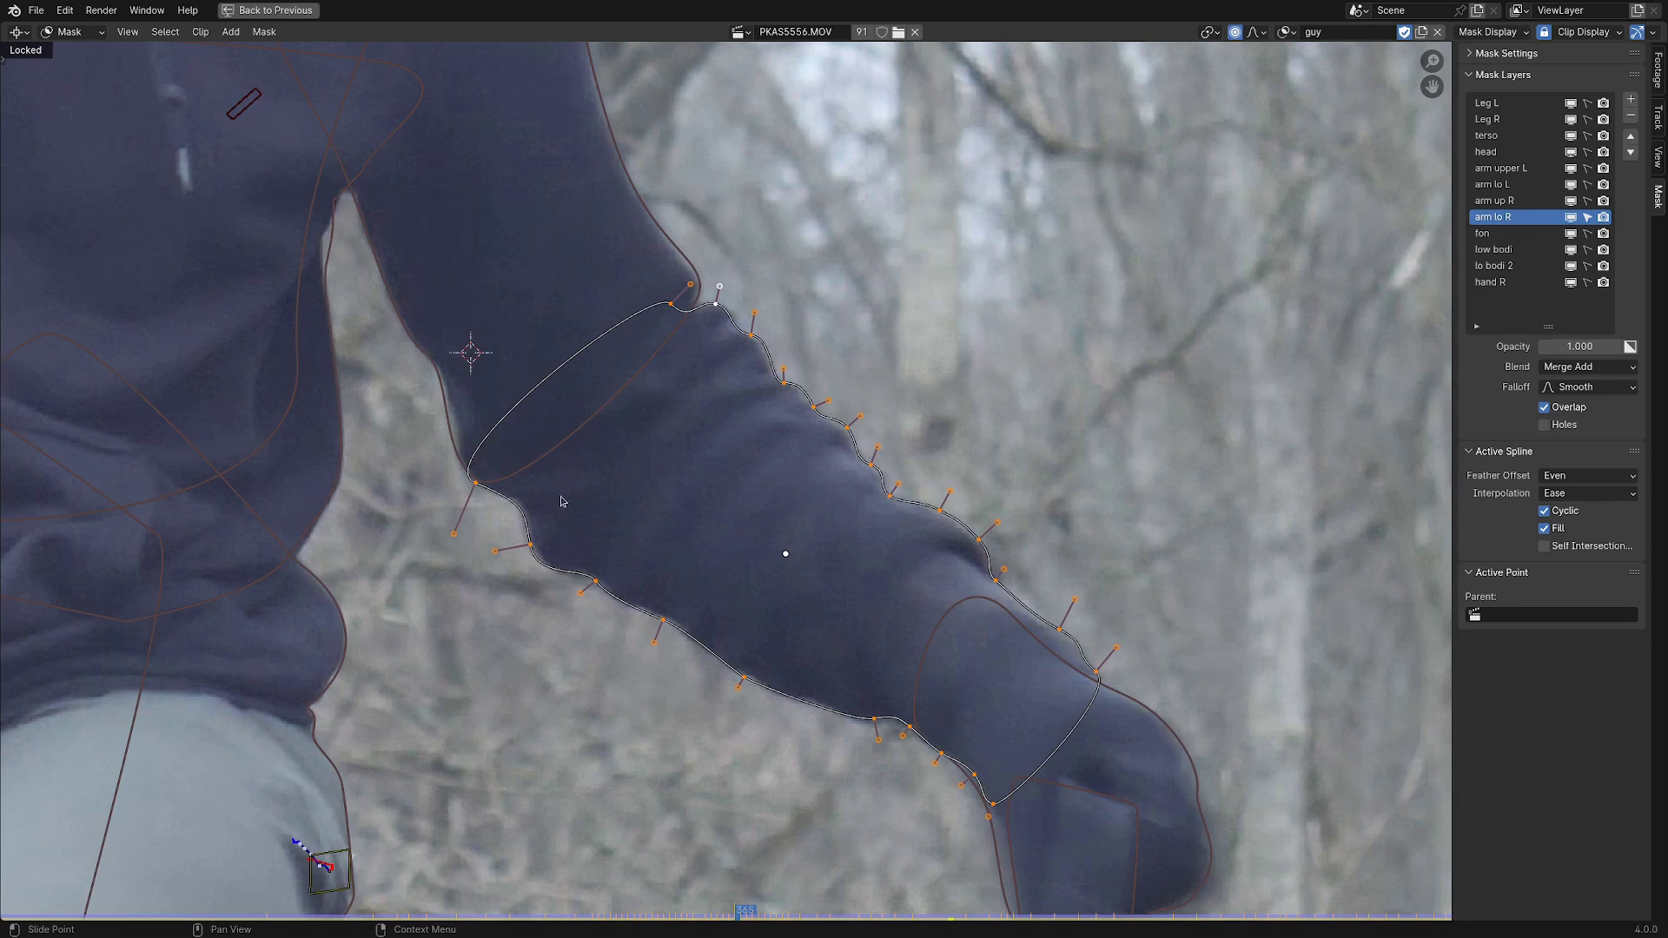
Scrub to other frames and play the clip to review how the arm lo R mask follows the sleeve.
middle_click_drag(765, 734, 767, 736)
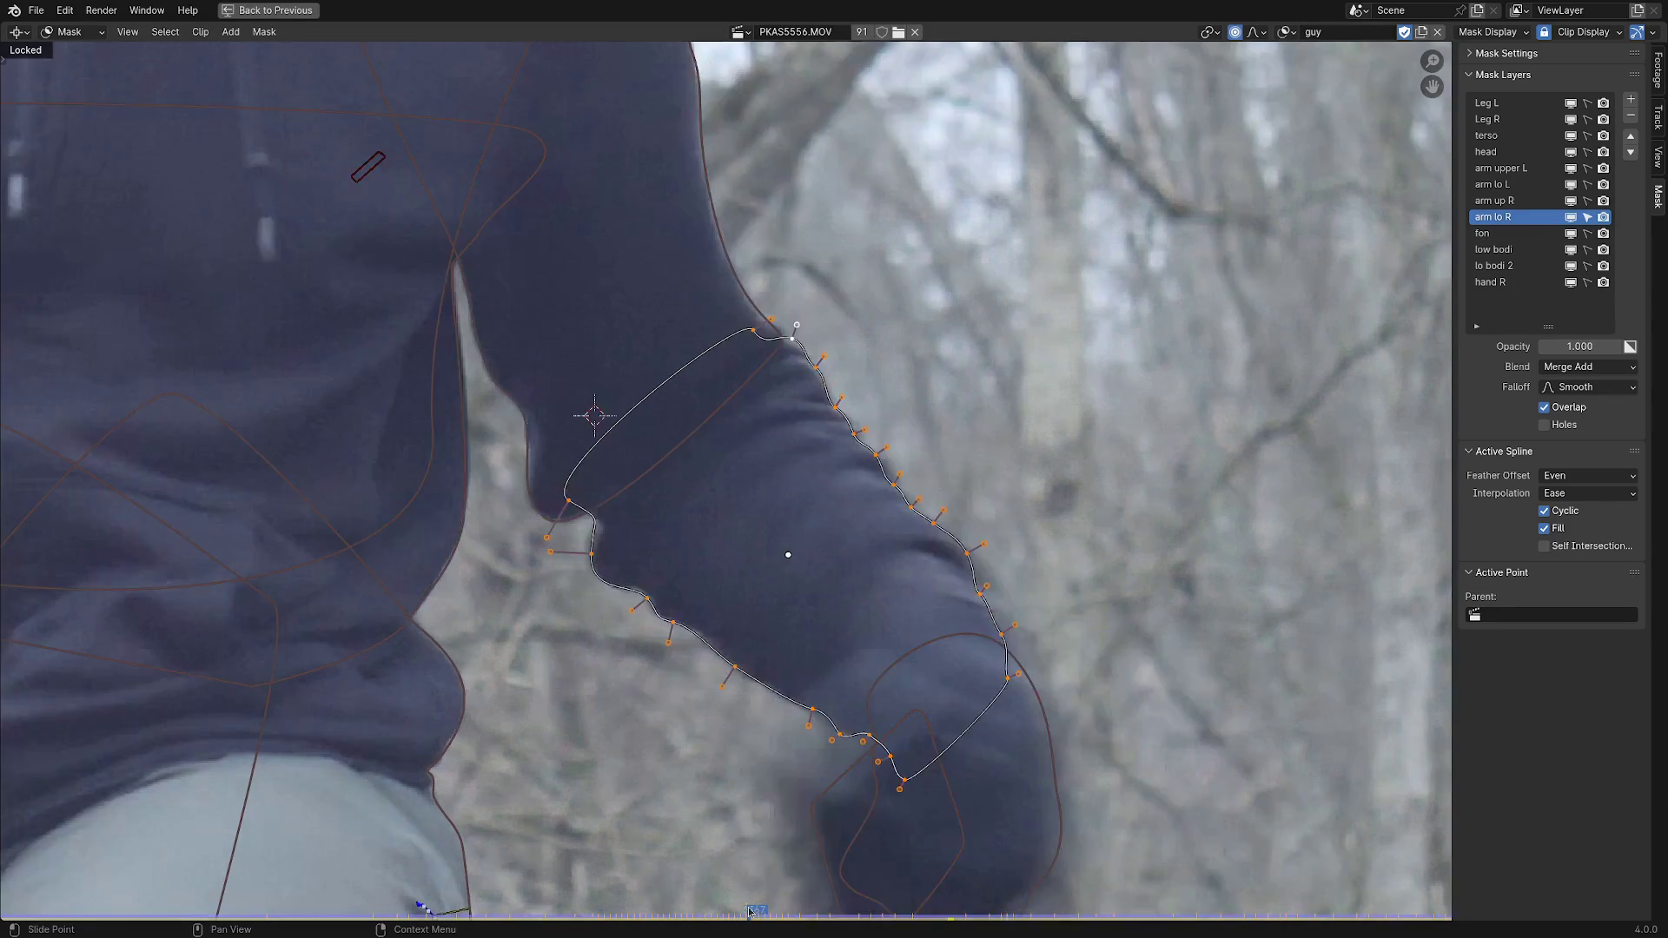
left_click_drag(749, 910, 78, 910)
key("space")
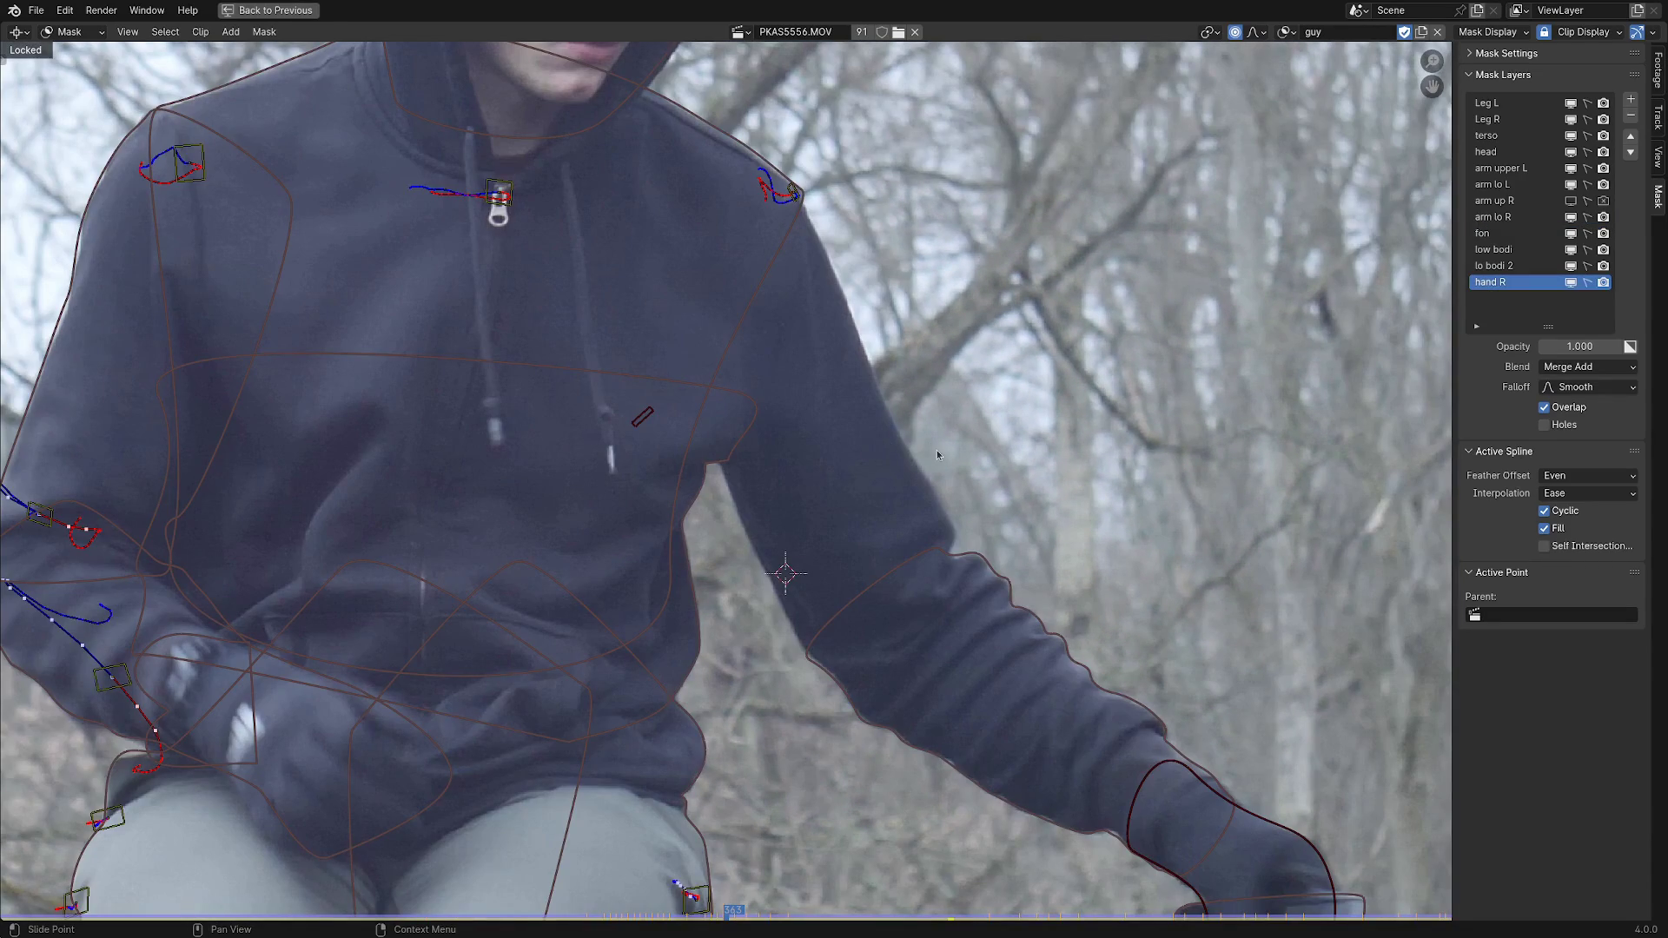
Add a new mask layer named demo and select the tracking marker on the shoulder beside the outstretched arm.
scroll(937, 450, "up", 1)
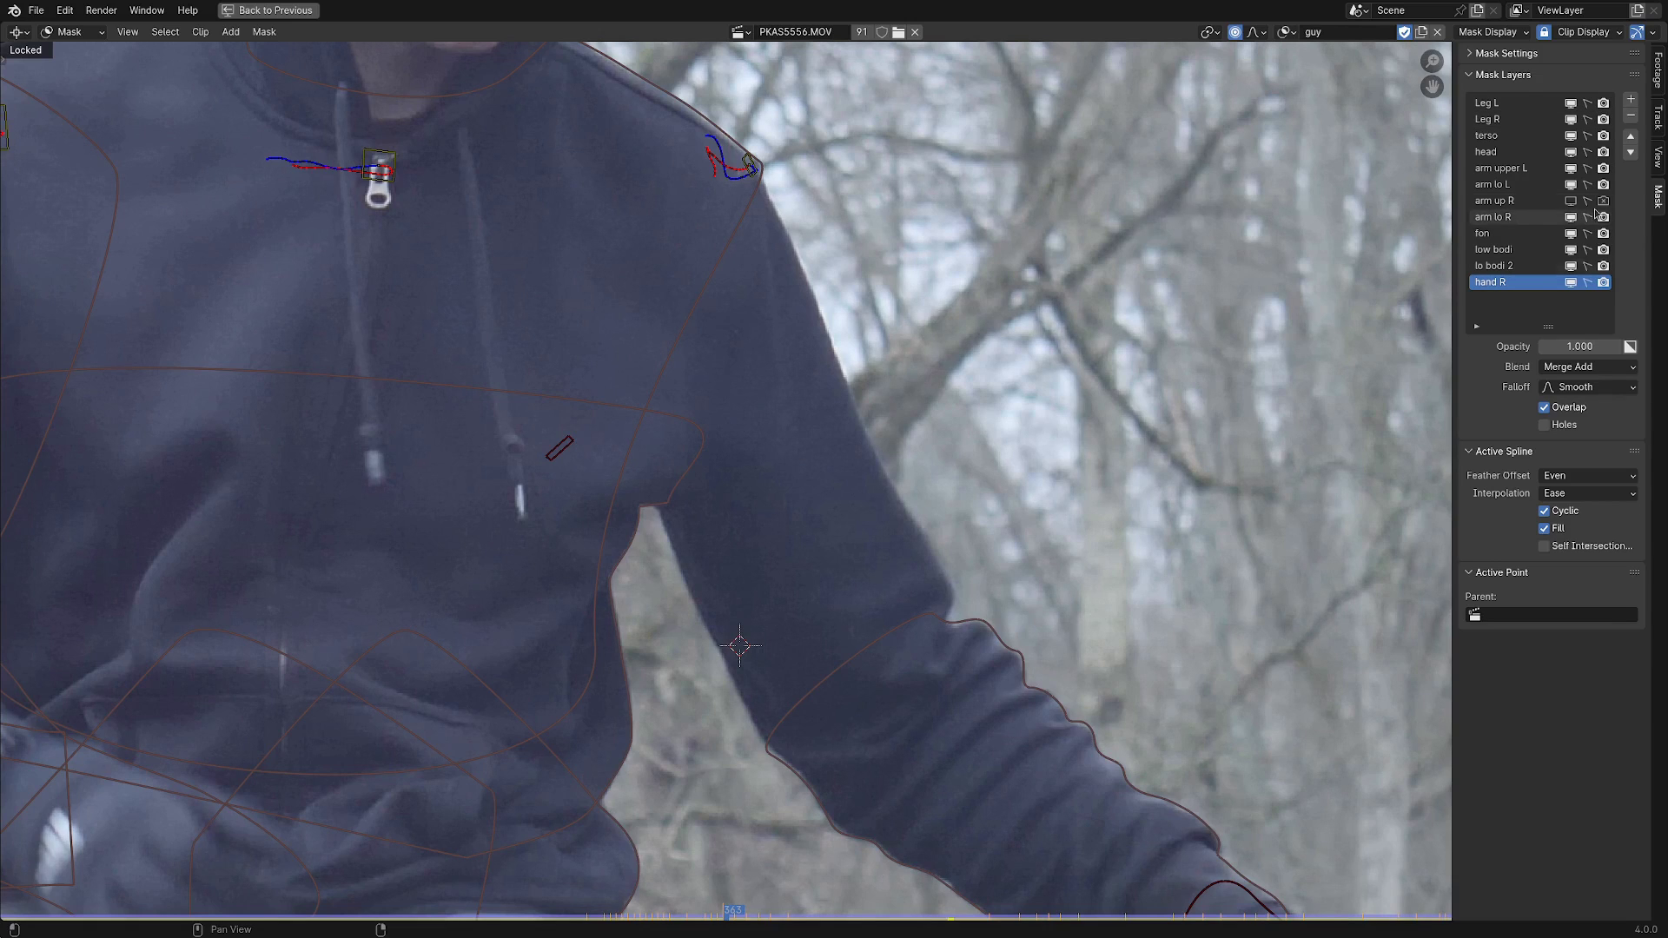
left_click(1631, 103)
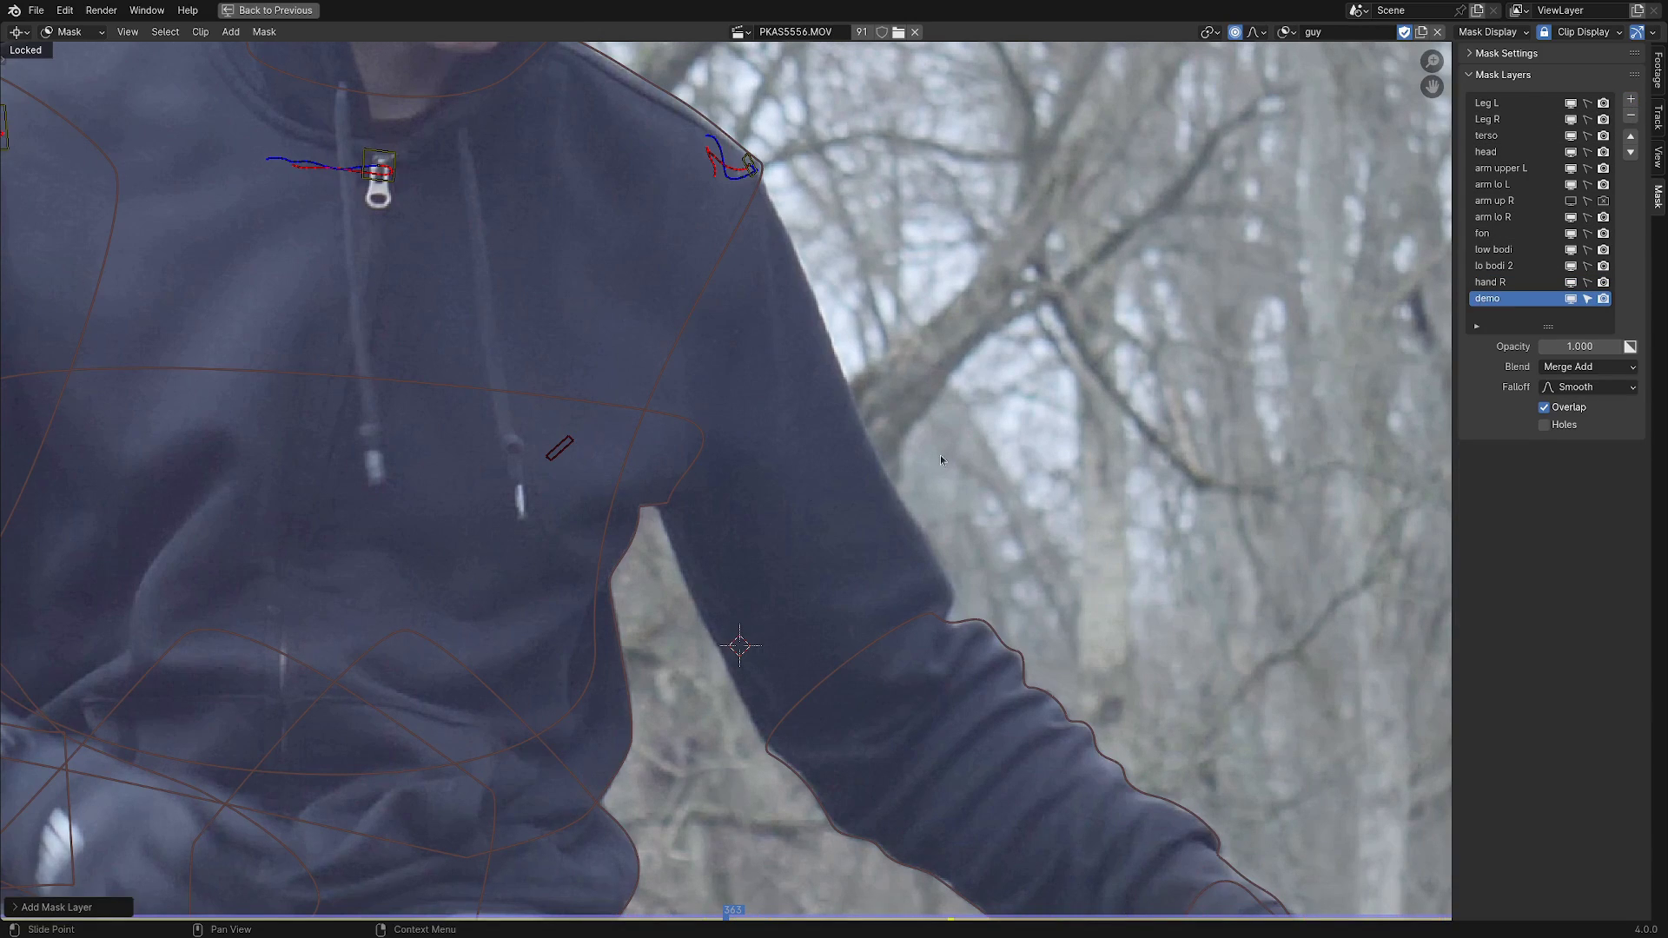
scroll(773, 581, "up", 3)
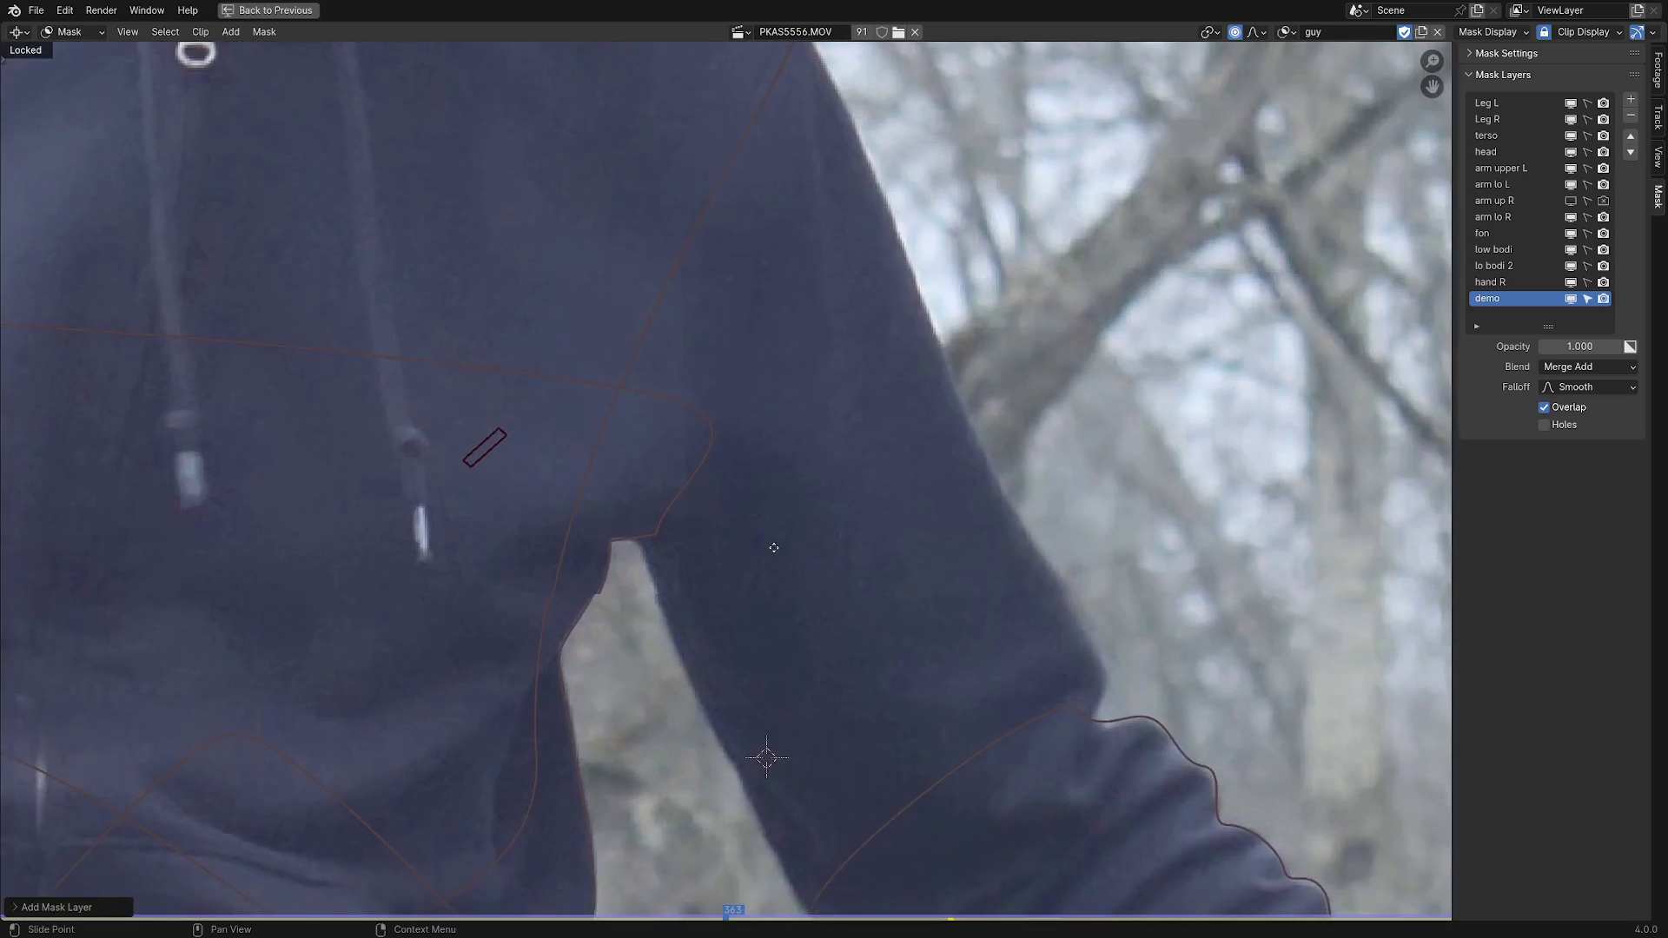
scroll(768, 547, "down", 5)
scroll(676, 420, "up", 2)
scroll(675, 420, "up", 1)
middle_click_drag(860, 417, 838, 428)
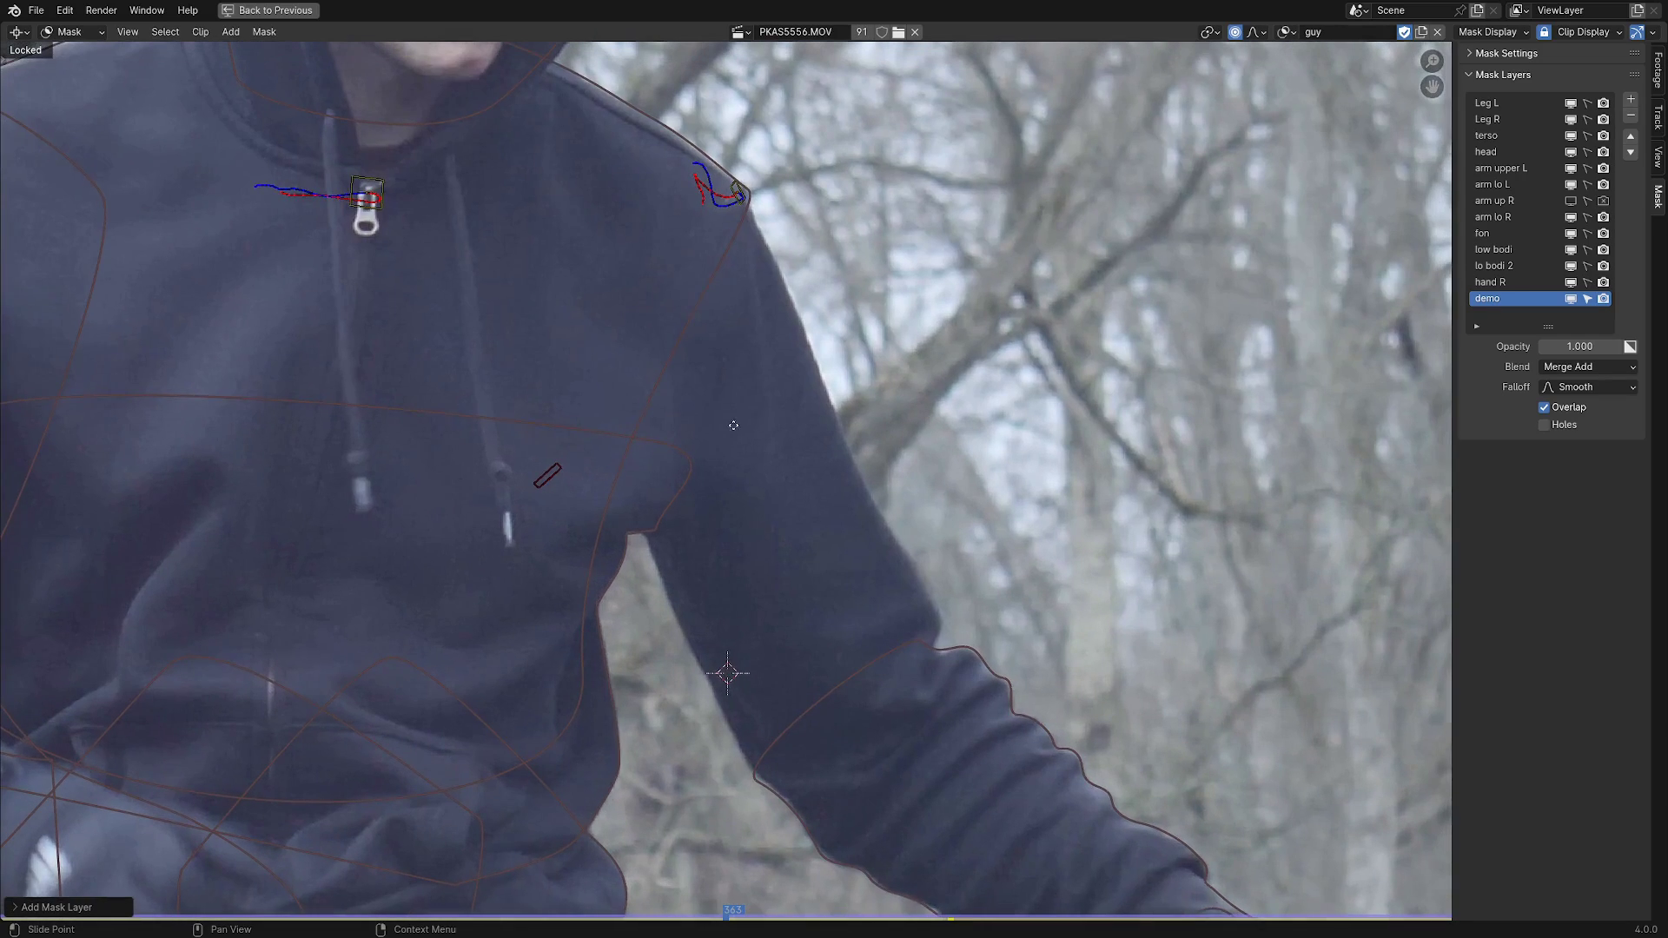
middle_click_drag(763, 258, 788, 268)
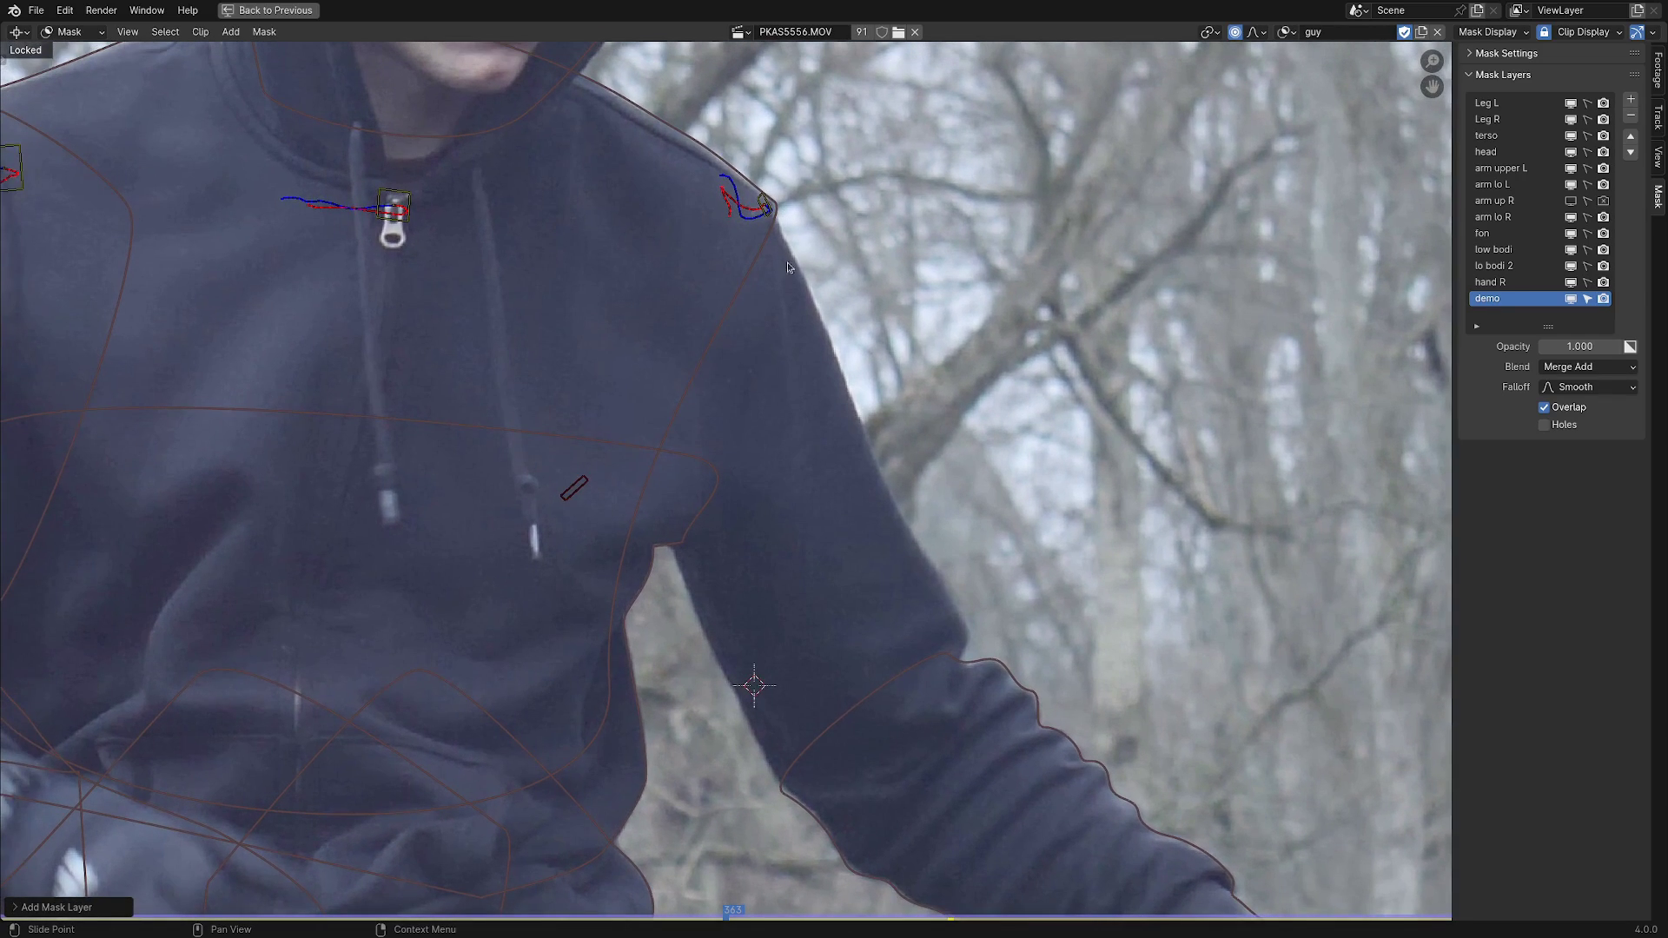
left_click(763, 202, "ctrl")
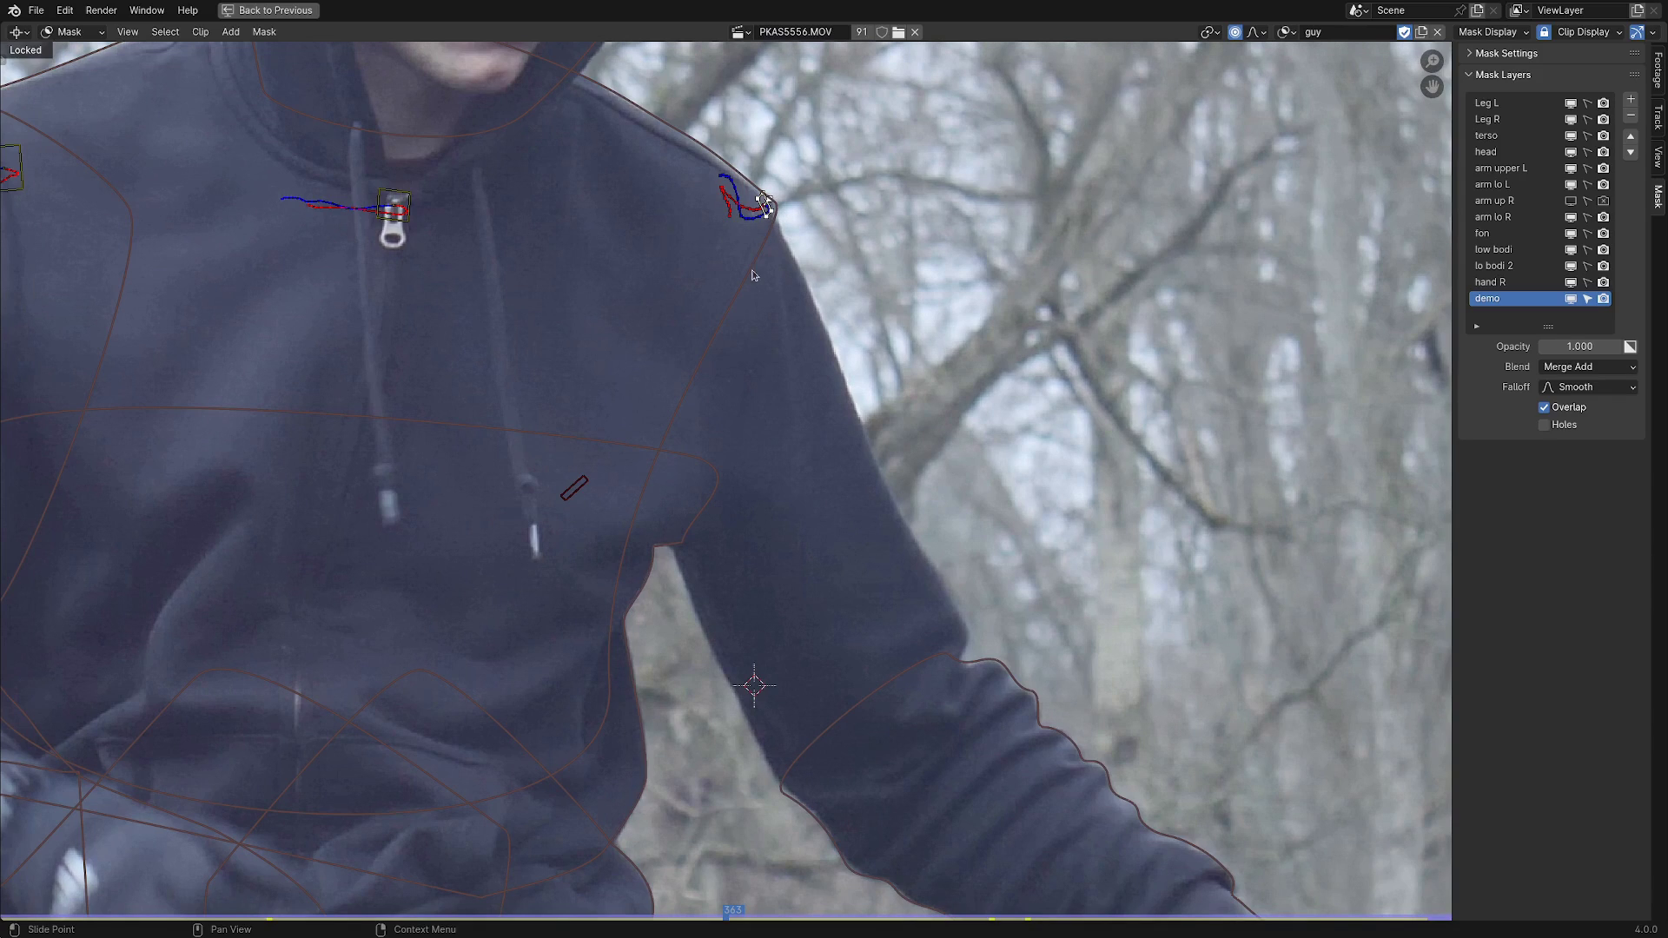
Play the clip to watch the shoulder marker's motion and stop at frame 354, where the arm is stretched out.
key("space")
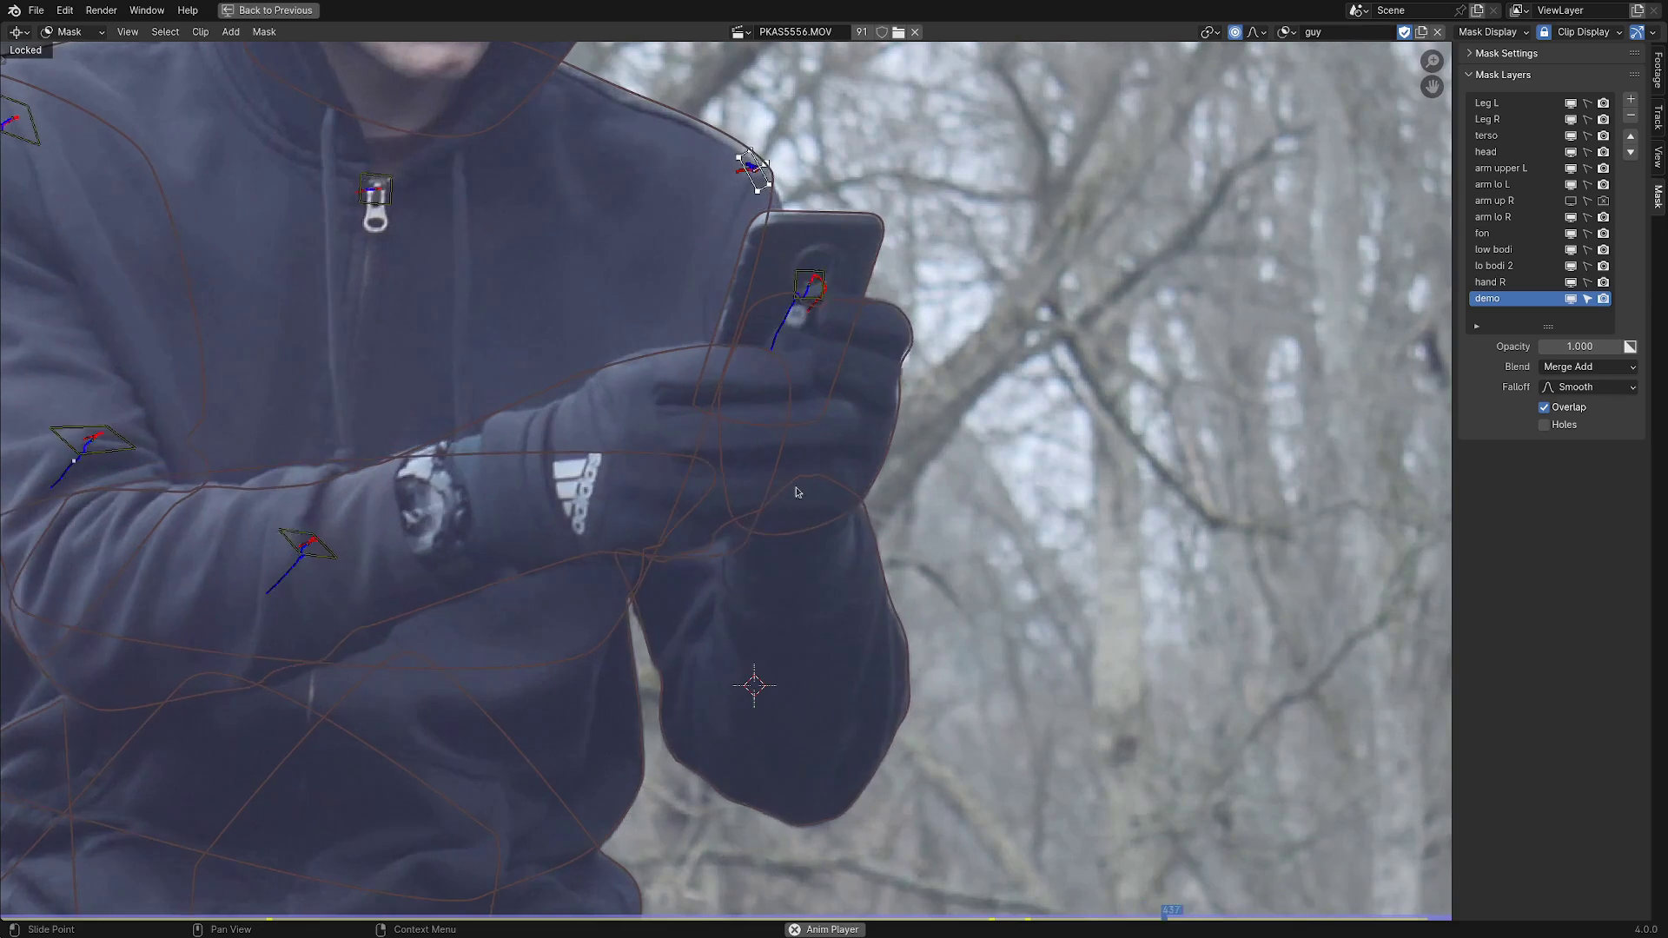
key("Escape")
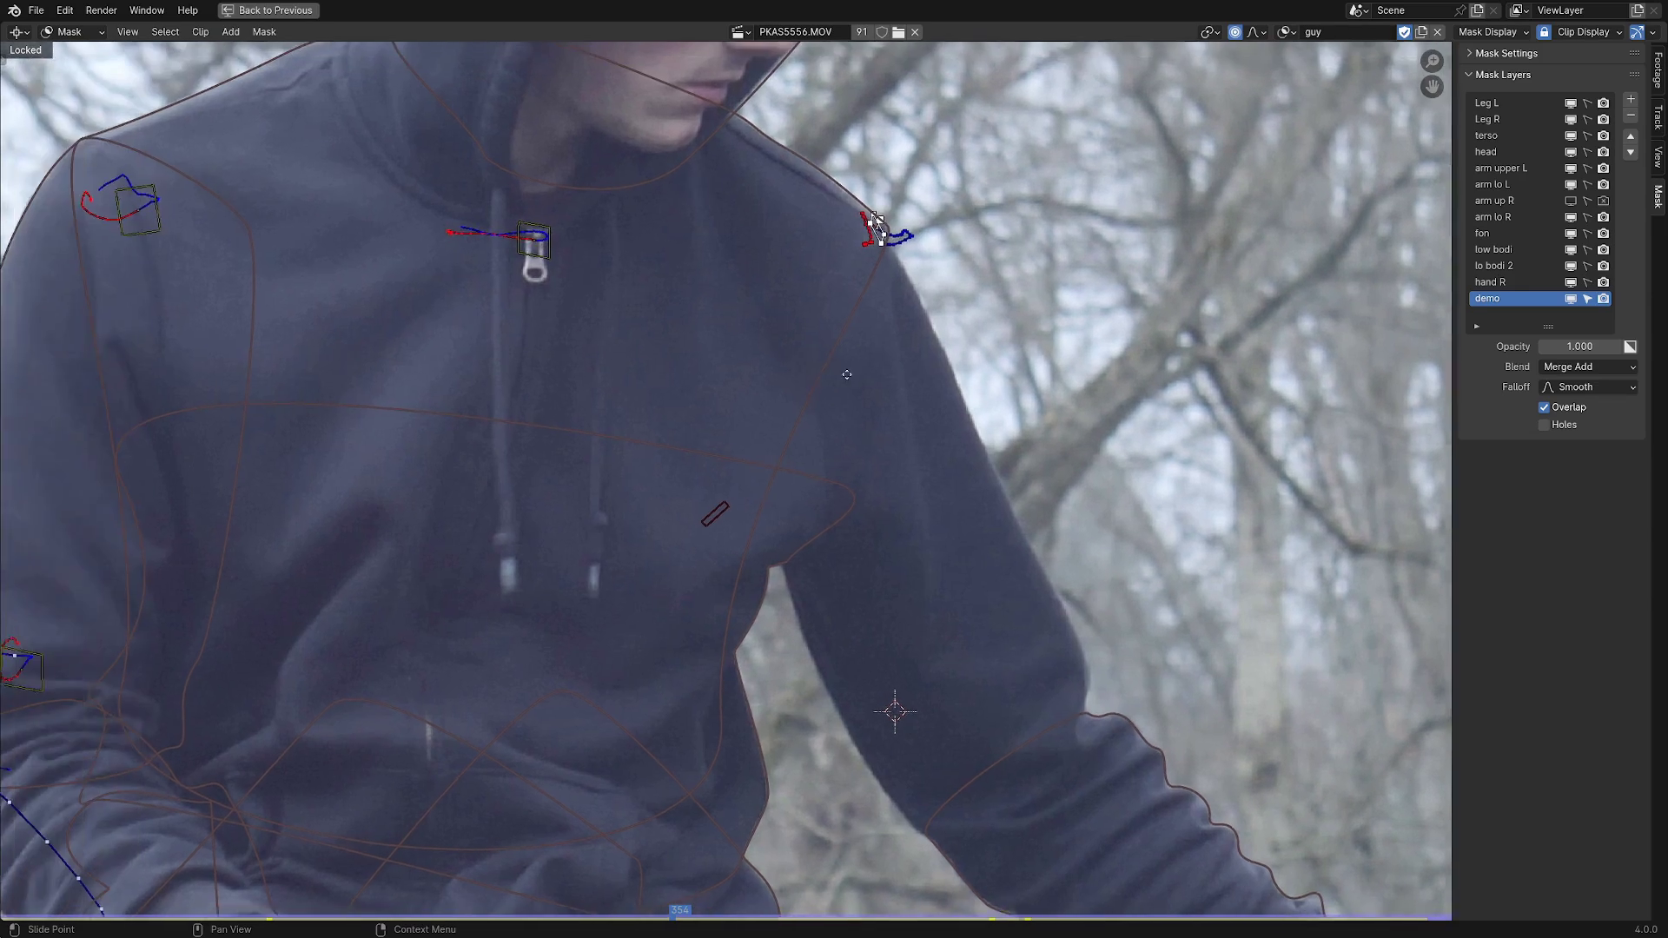
middle_click_drag(847, 374, 860, 381)
scroll(782, 502, "up", 1)
middle_click_drag(782, 500, 700, 456)
Draw demo mask points from the chest down the inner edge of the upper arm and across the elbow.
left_click(659, 340, "ctrl")
left_click_drag(632, 377, 682, 429, "ctrl")
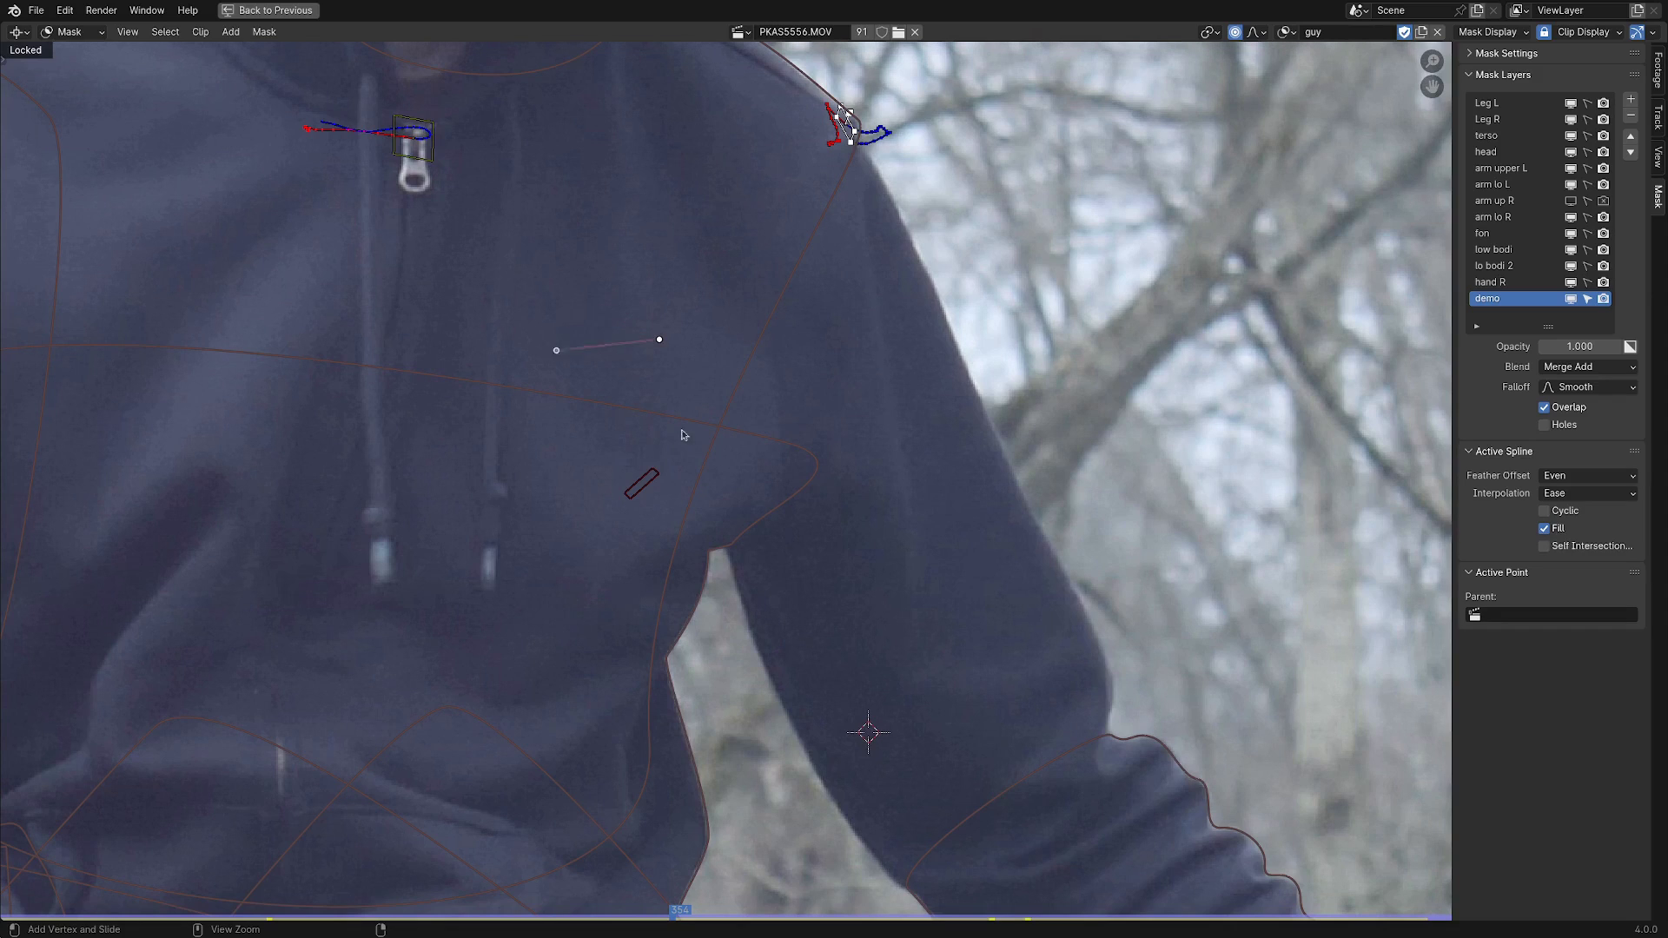
left_click(731, 575, "ctrl")
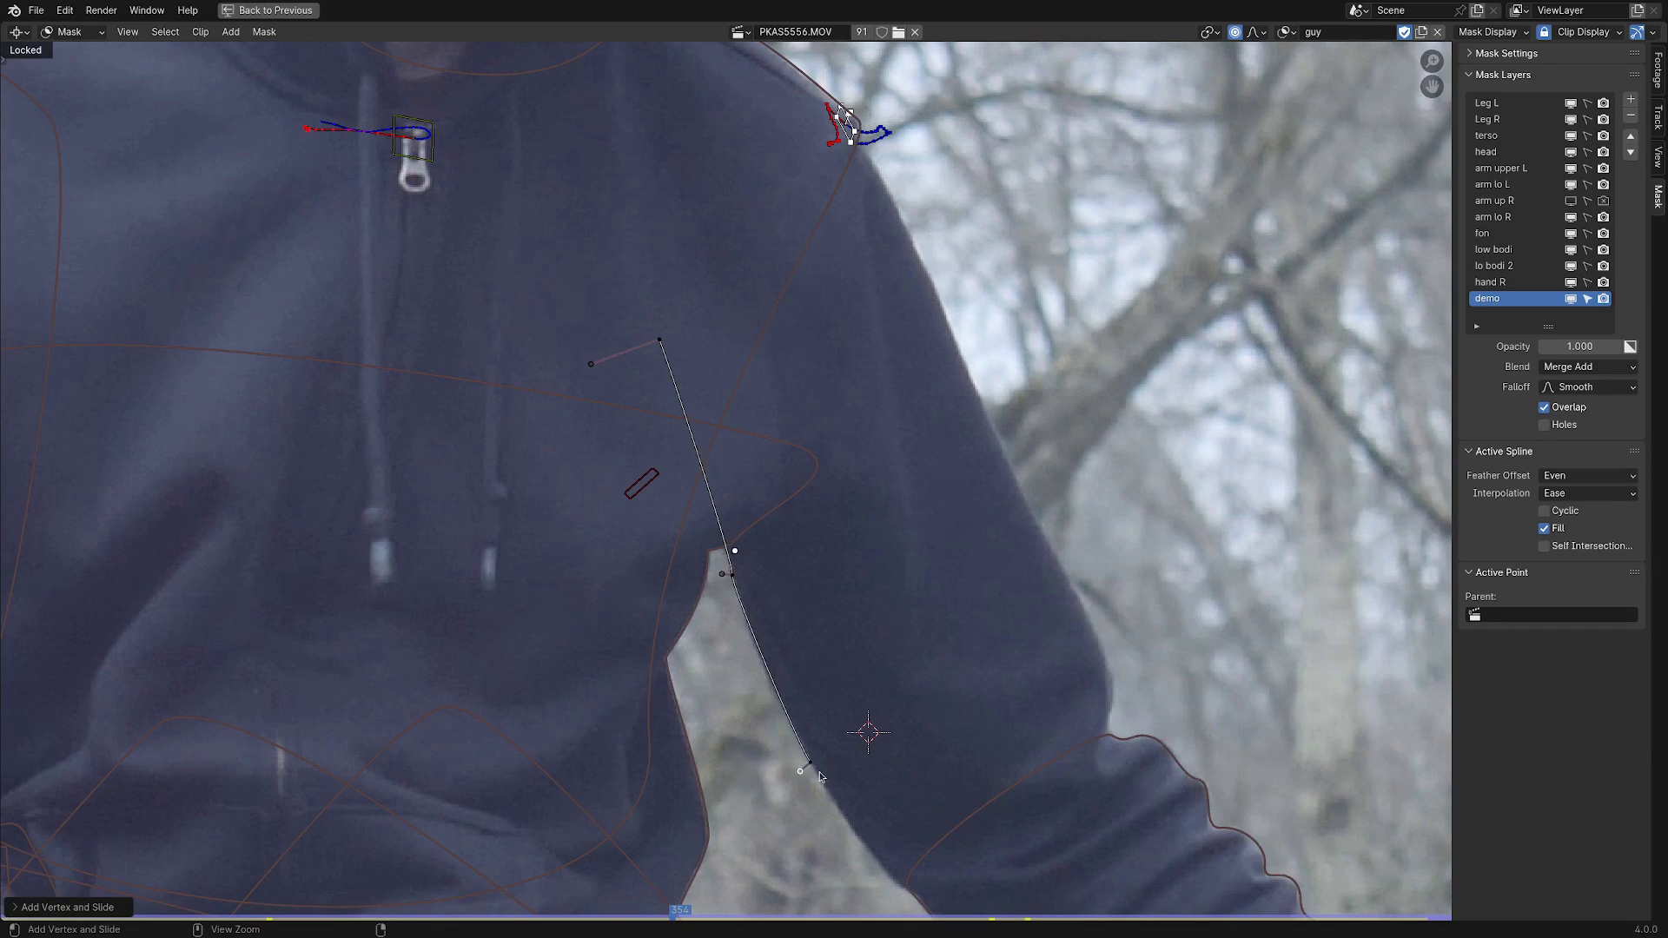
scroll(864, 821, "up", 5)
left_click(860, 810, "ctrl")
left_click(1147, 591, "ctrl")
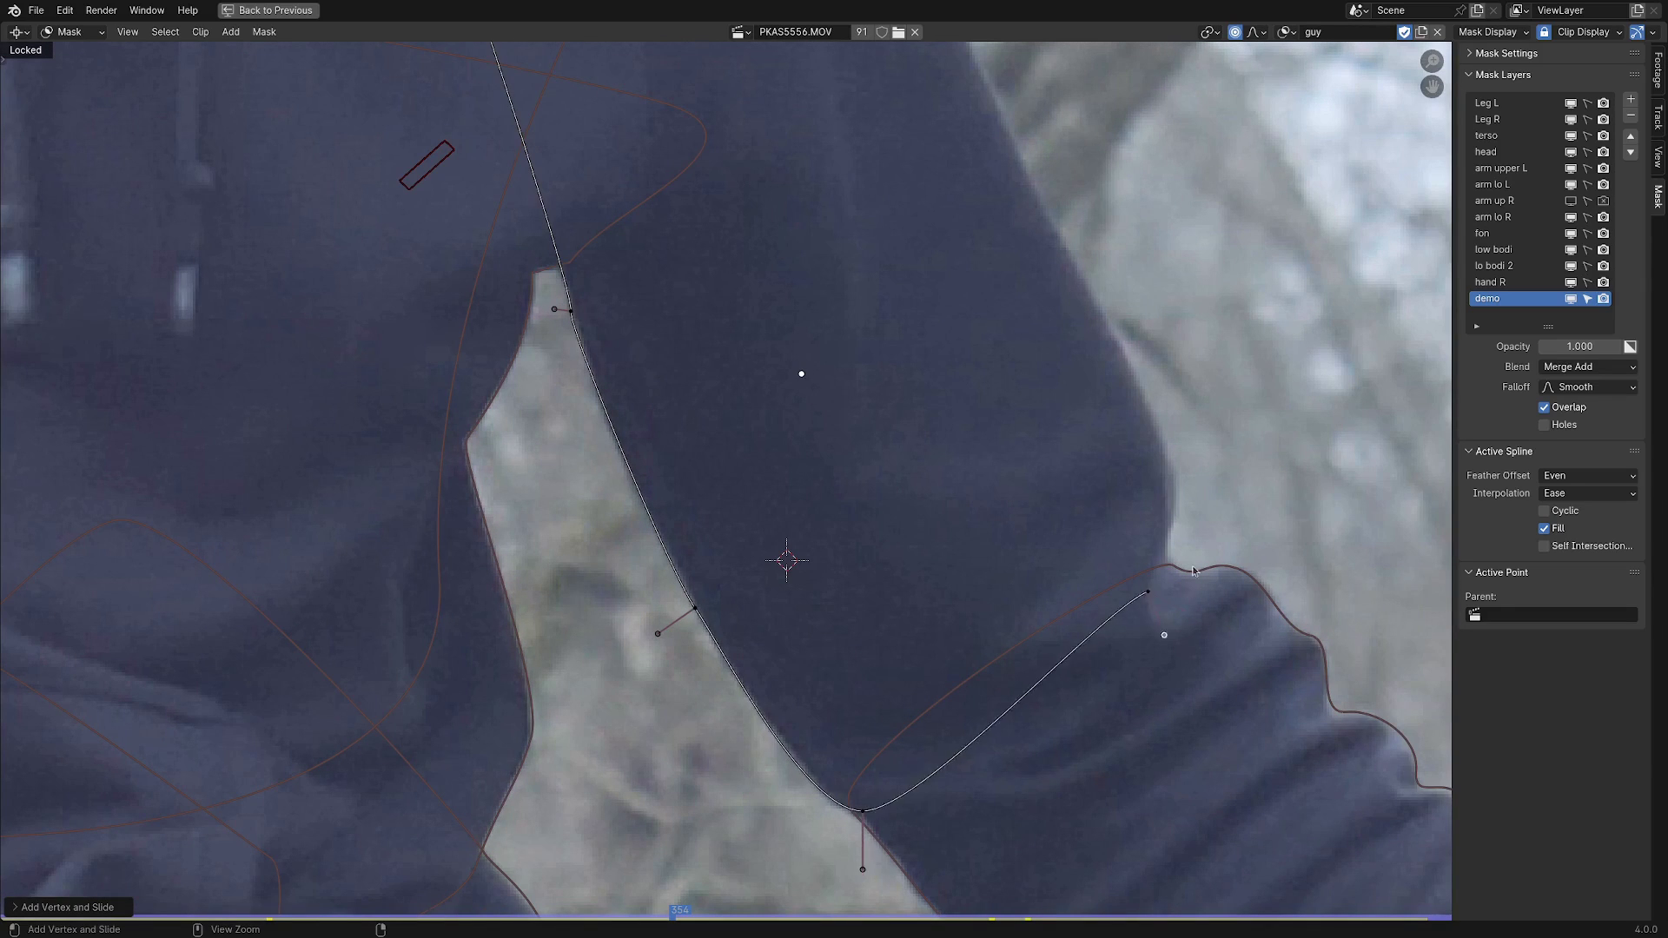
Continue the demo mask points up the outer sleeve edge to the shoulder and close the spline into a loop.
middle_click_drag(1086, 287, 1048, 485)
left_click(1053, 493, "ctrl")
left_click_drag(982, 395, 991, 404, "ctrl")
left_click_drag(1109, 789, 1121, 765)
scroll(869, 174, "down", 1)
middle_click_drag(831, 74, 928, 424)
scroll(904, 399, "down", 2)
scroll(881, 377, "up", 5)
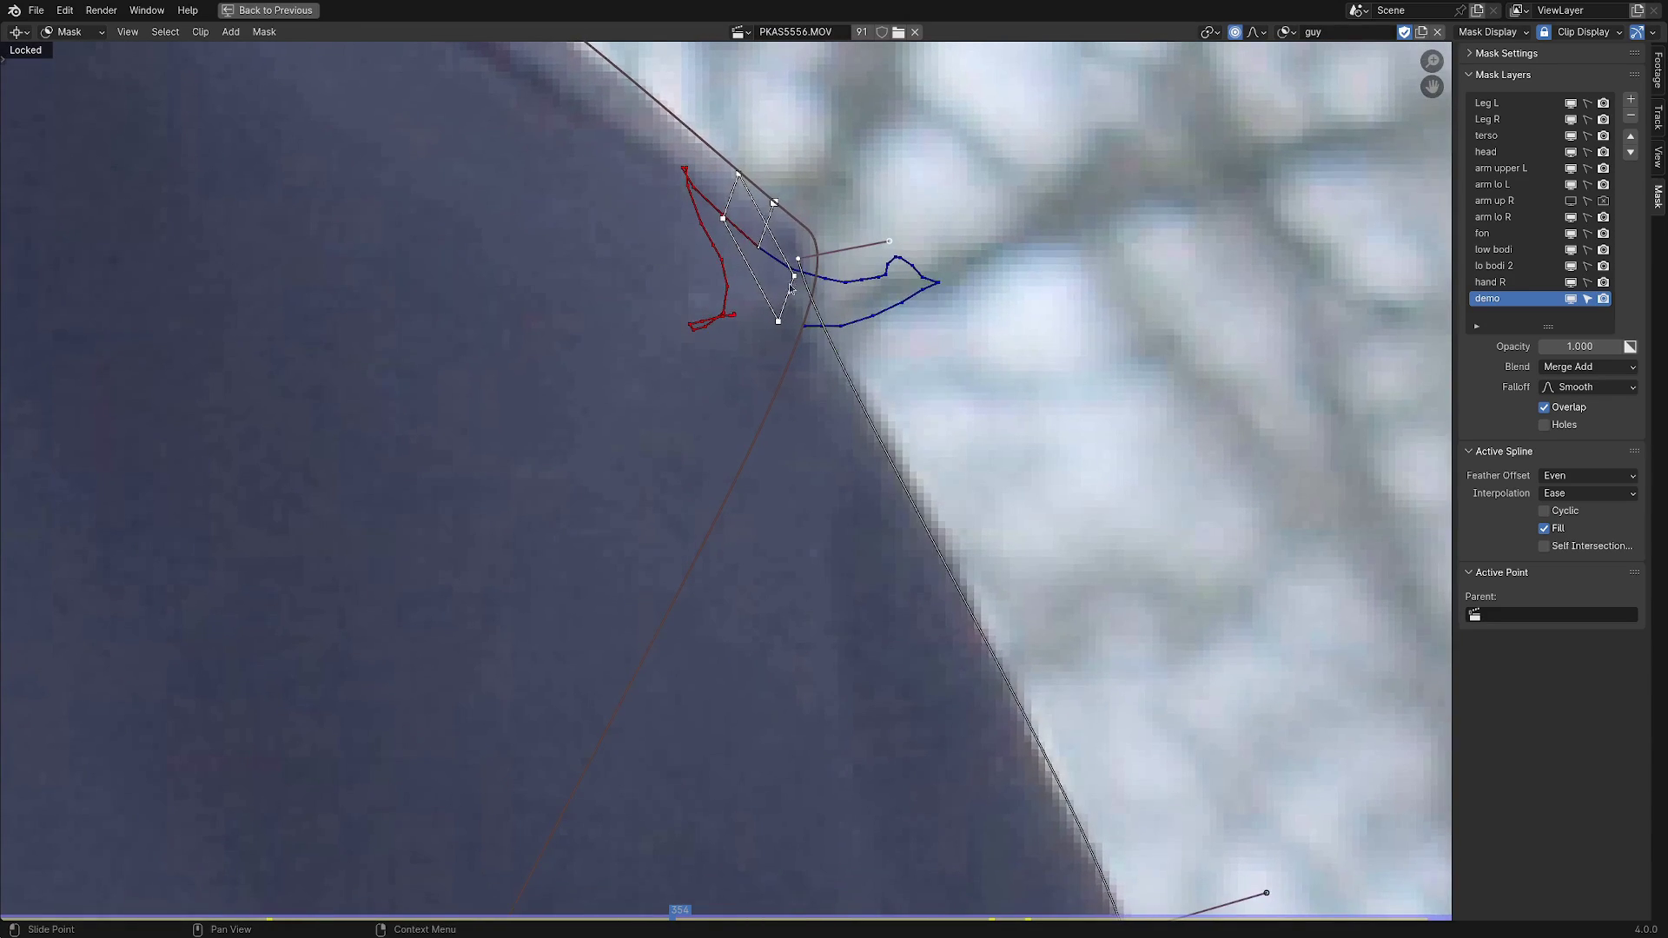
scroll(750, 580, "down", 5)
middle_click_drag(675, 557, 675, 496)
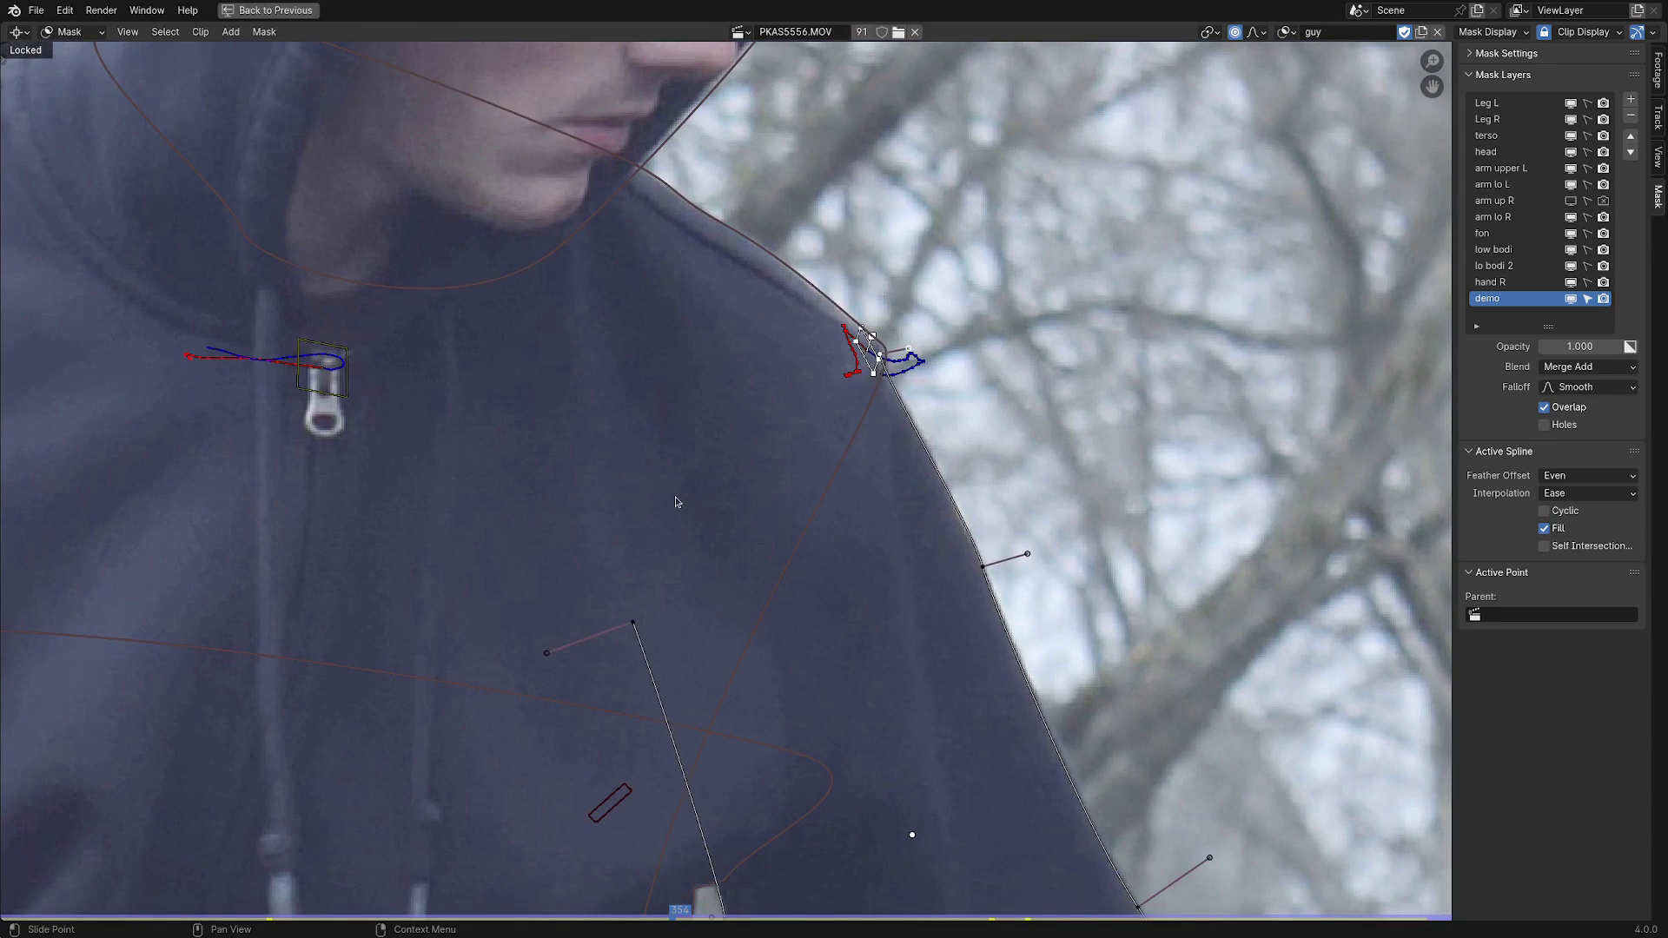
key("alt+c")
scroll(731, 581, "down", 3)
scroll(580, 504, "up", 2)
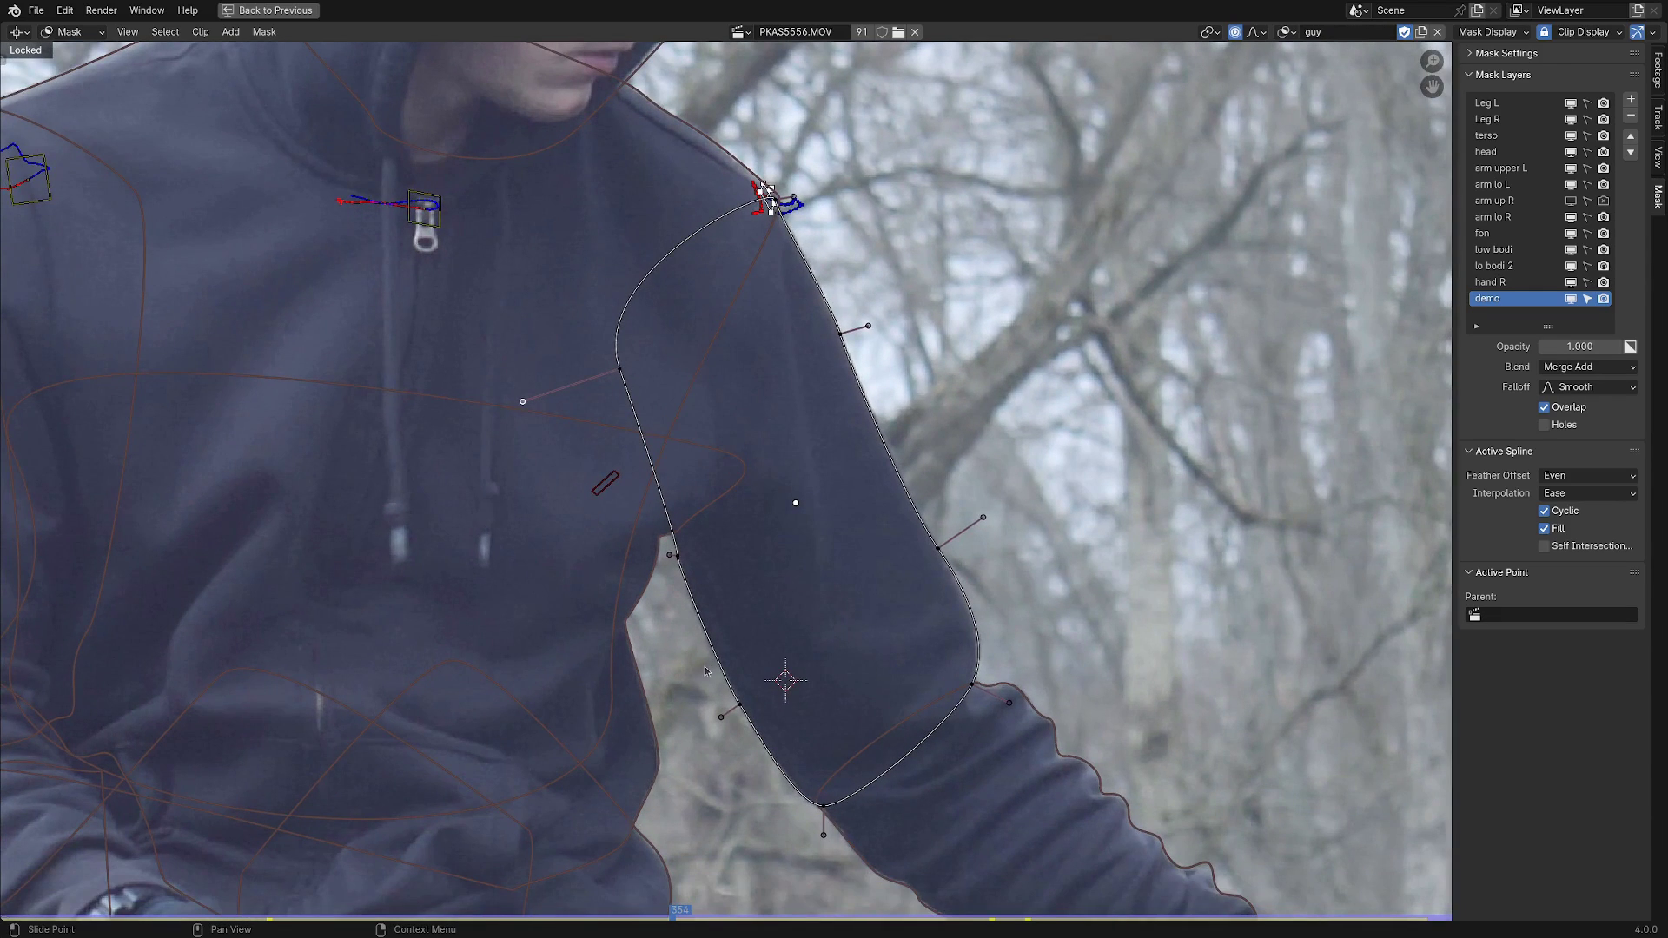
Bring back the full workspace to check the timeline, and maximize the clip editor again.
key("ctrl+space")
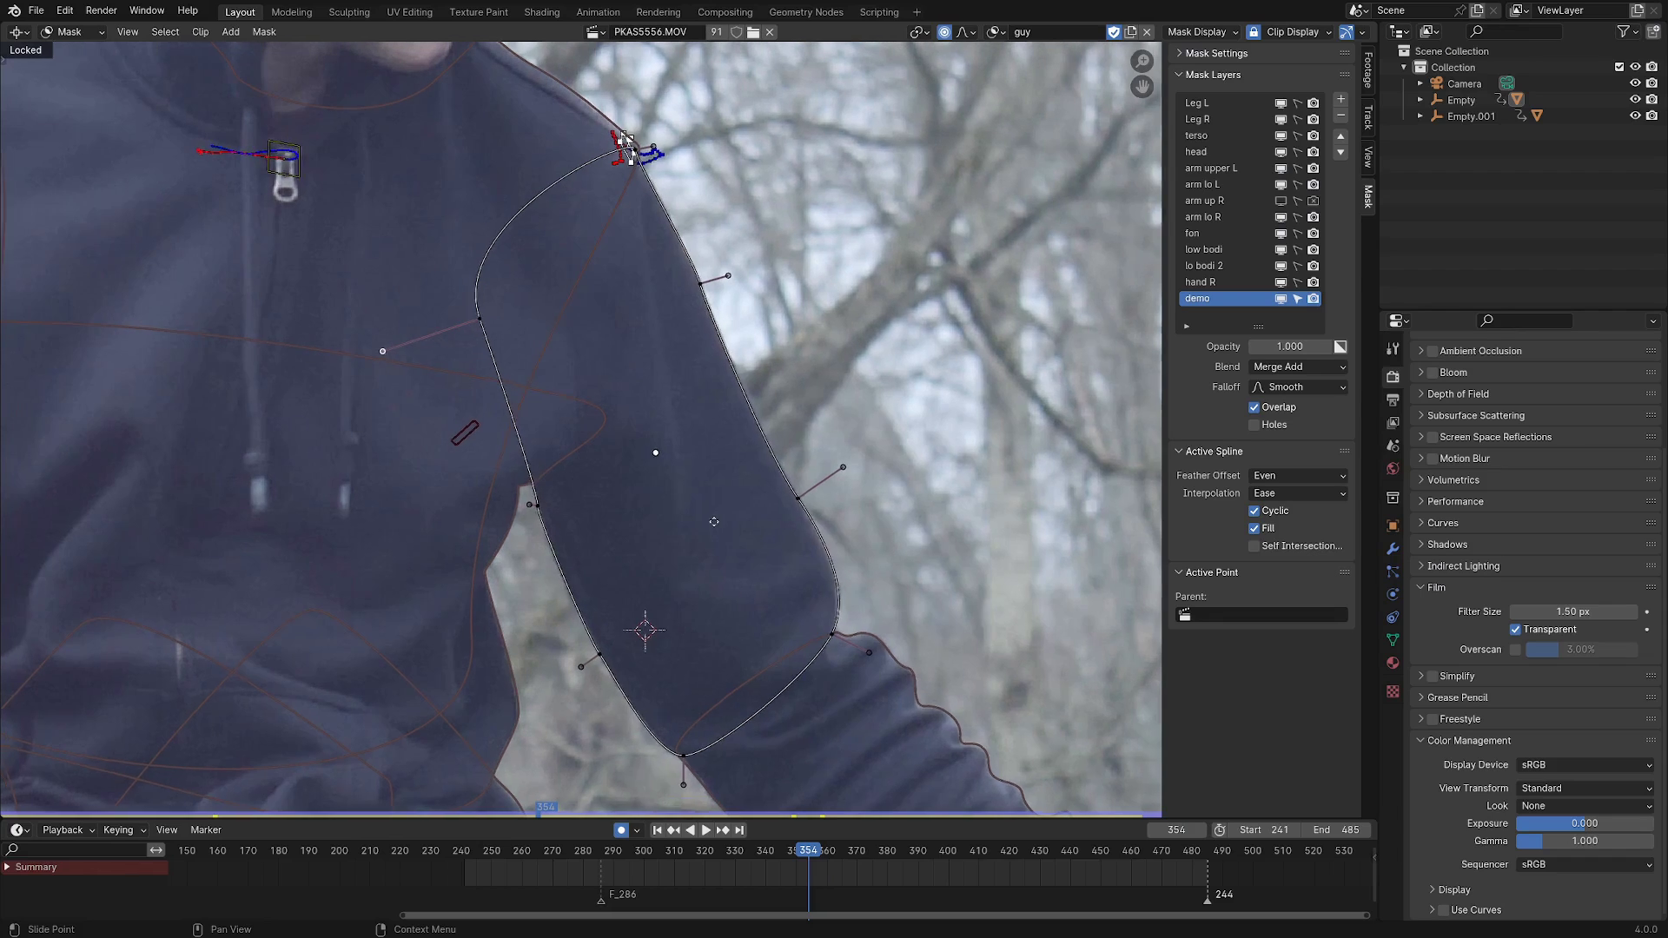
middle_click_drag(791, 585, 859, 606)
key("ctrl+space")
middle_click_drag(939, 538, 897, 544)
Select all points of the demo spline together with the shoulder tracking marker and parent the spline to that track.
key("alt+a")
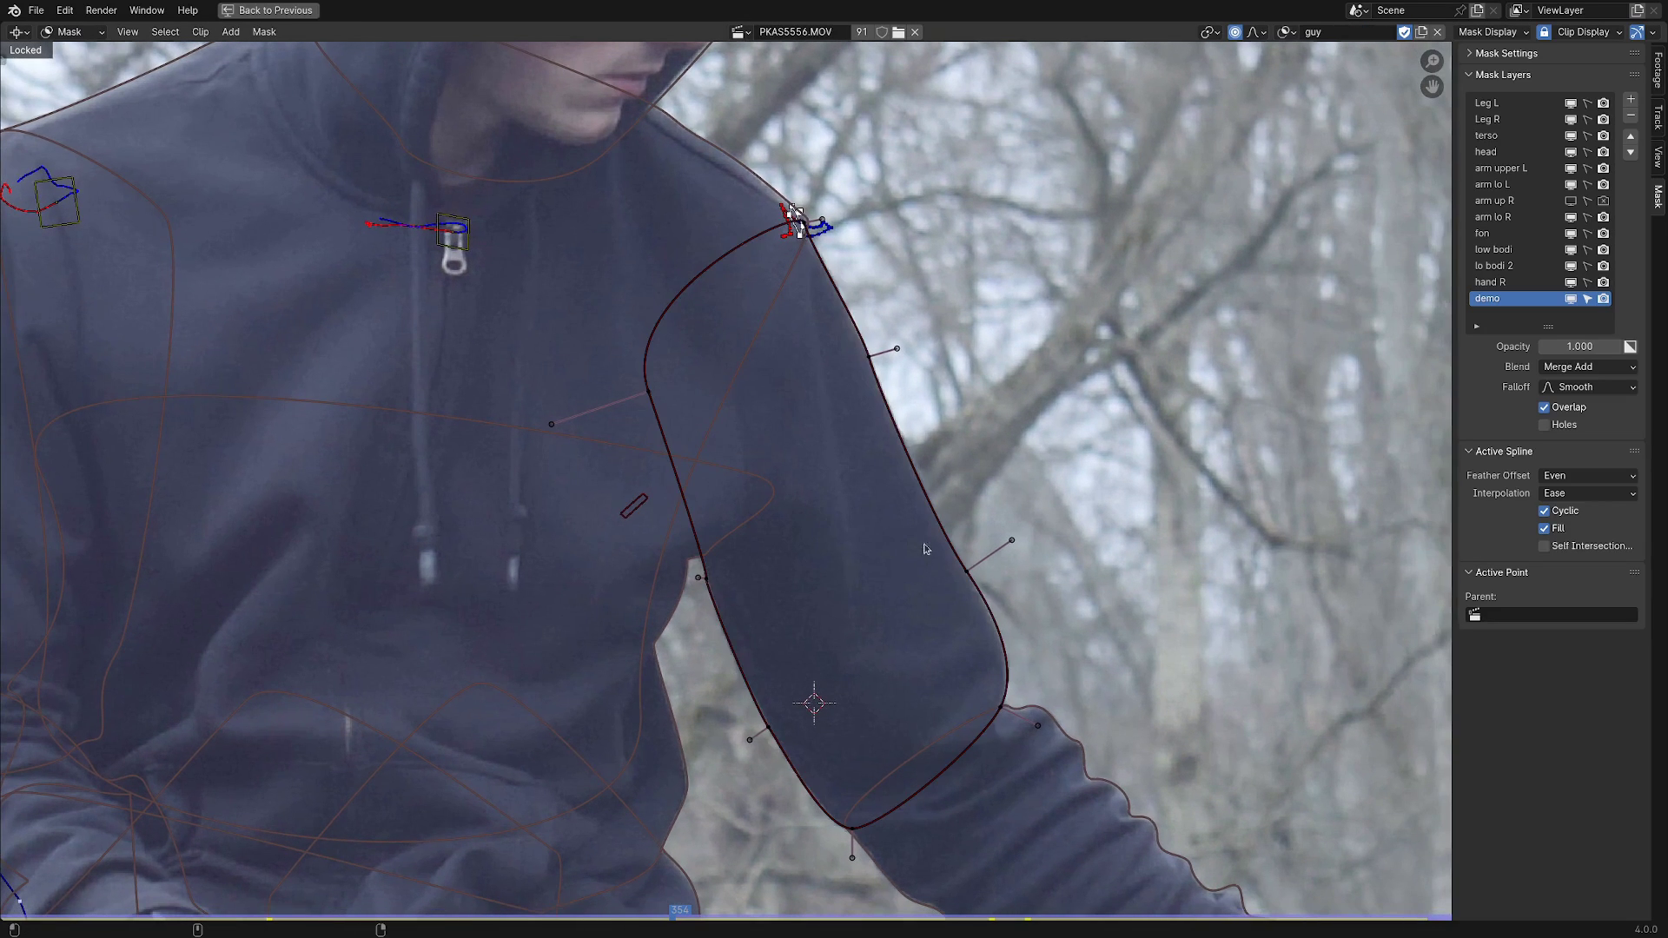
scroll(768, 212, "up", 2)
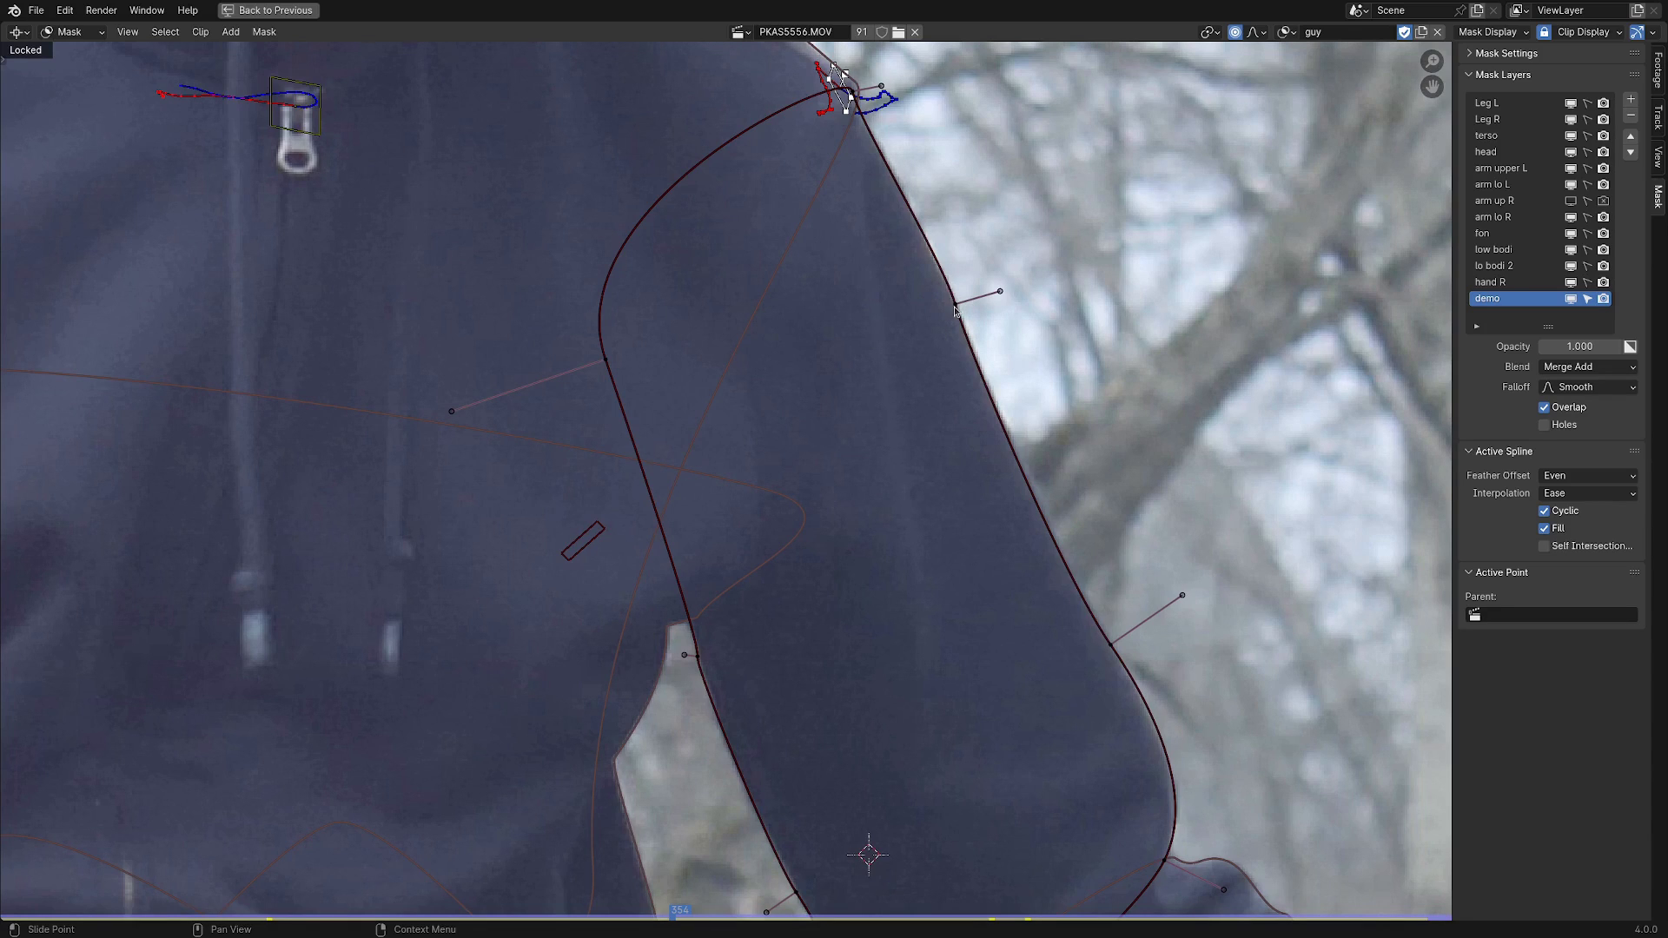
key("l")
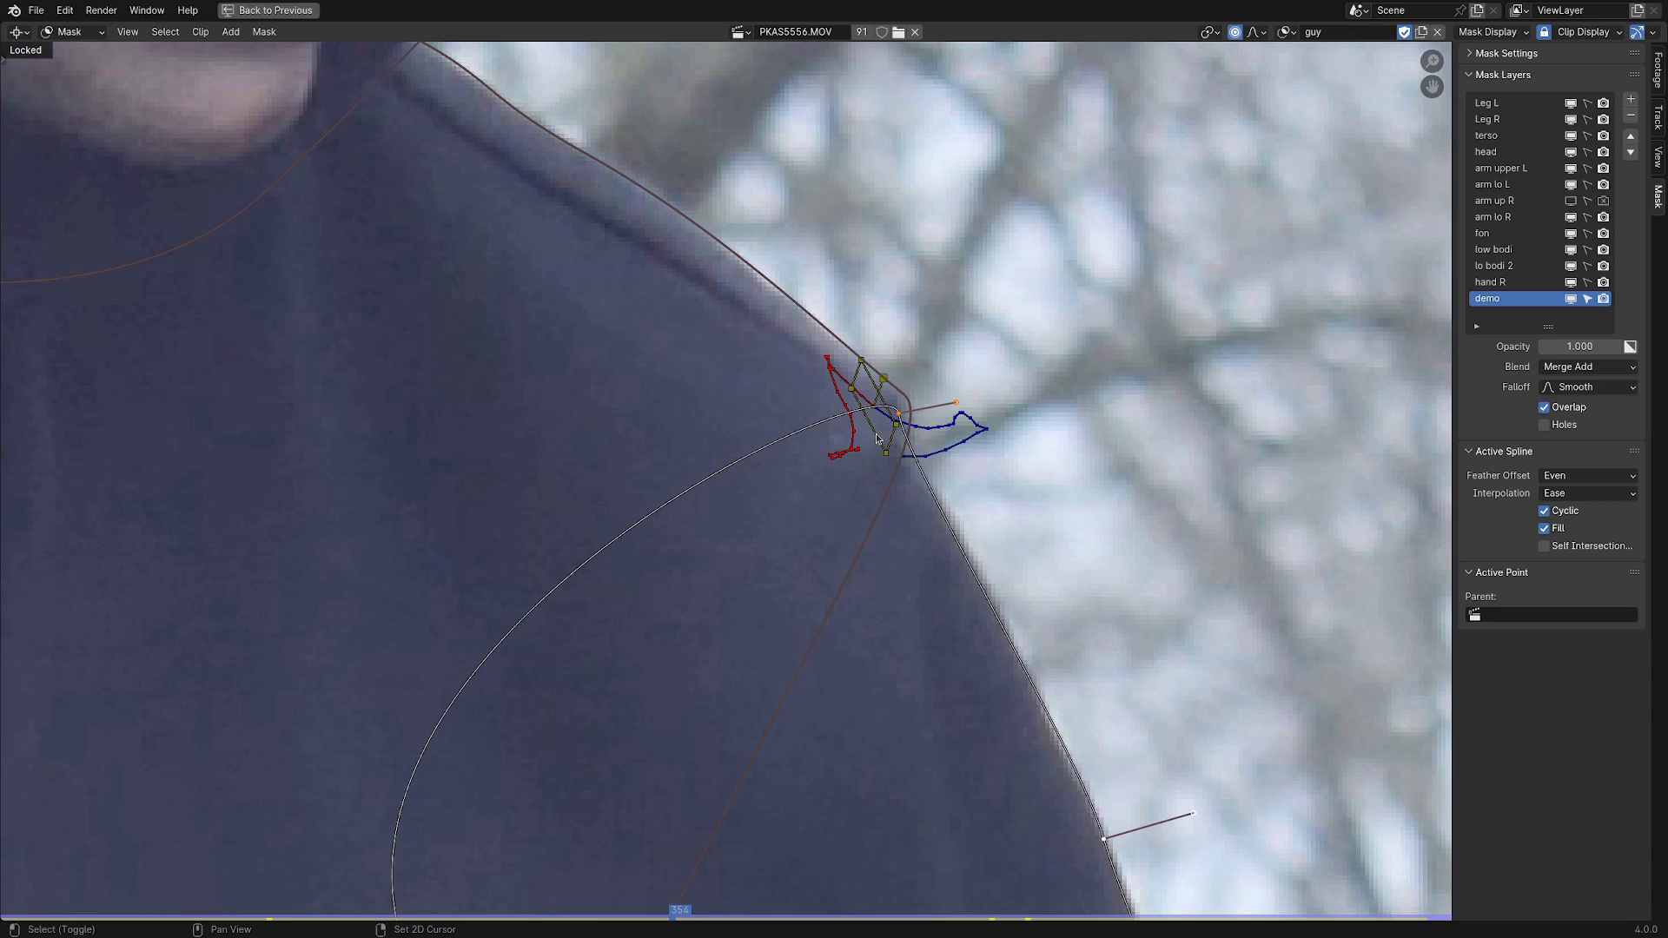
left_click(877, 434, "shift")
key("ctrl+p")
scroll(922, 468, "down", 4)
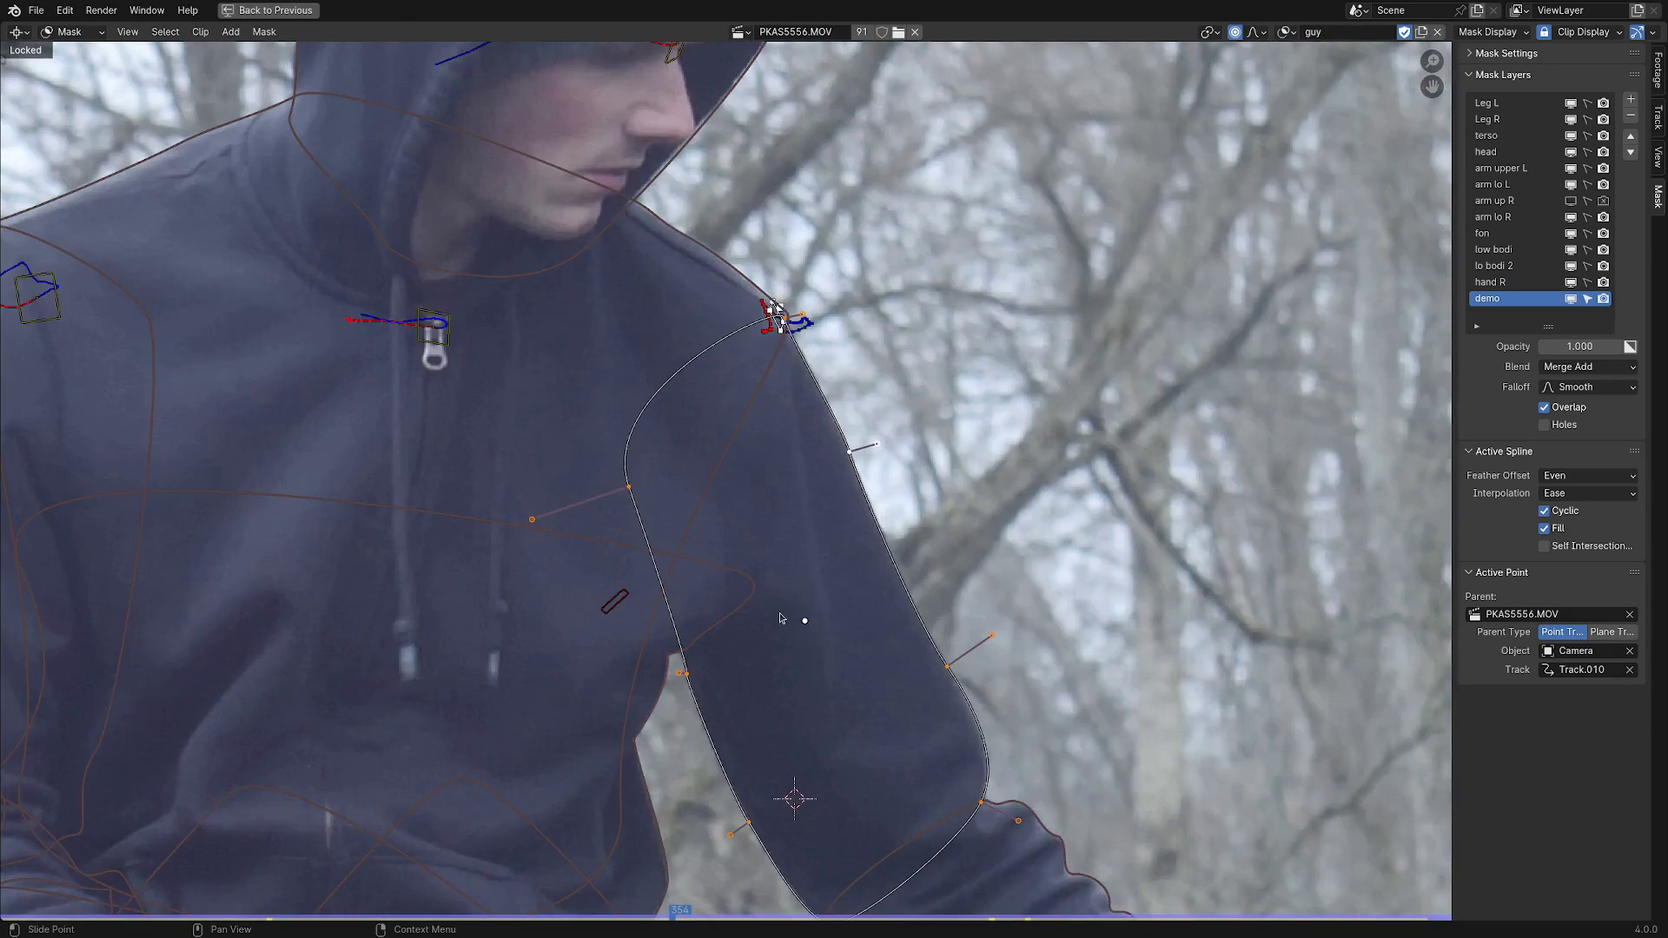
Play the clip to check how the parented demo mask follows the shoulder.
scroll(780, 618, "down", 2)
key("space")
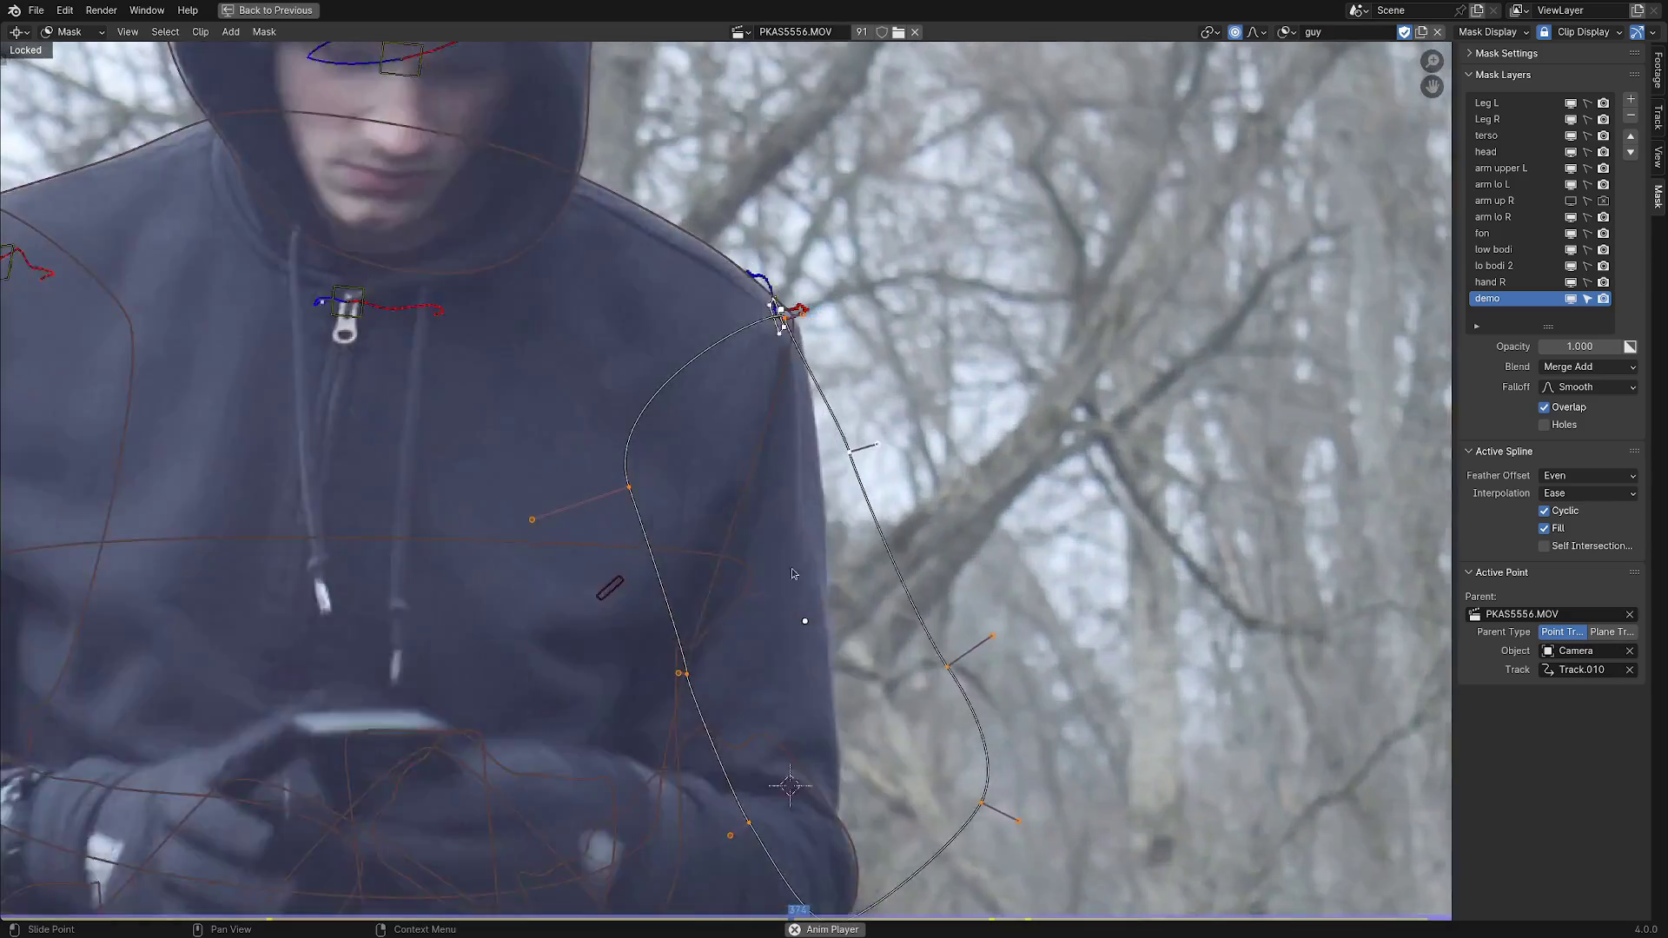
scroll(804, 555, "up", 2)
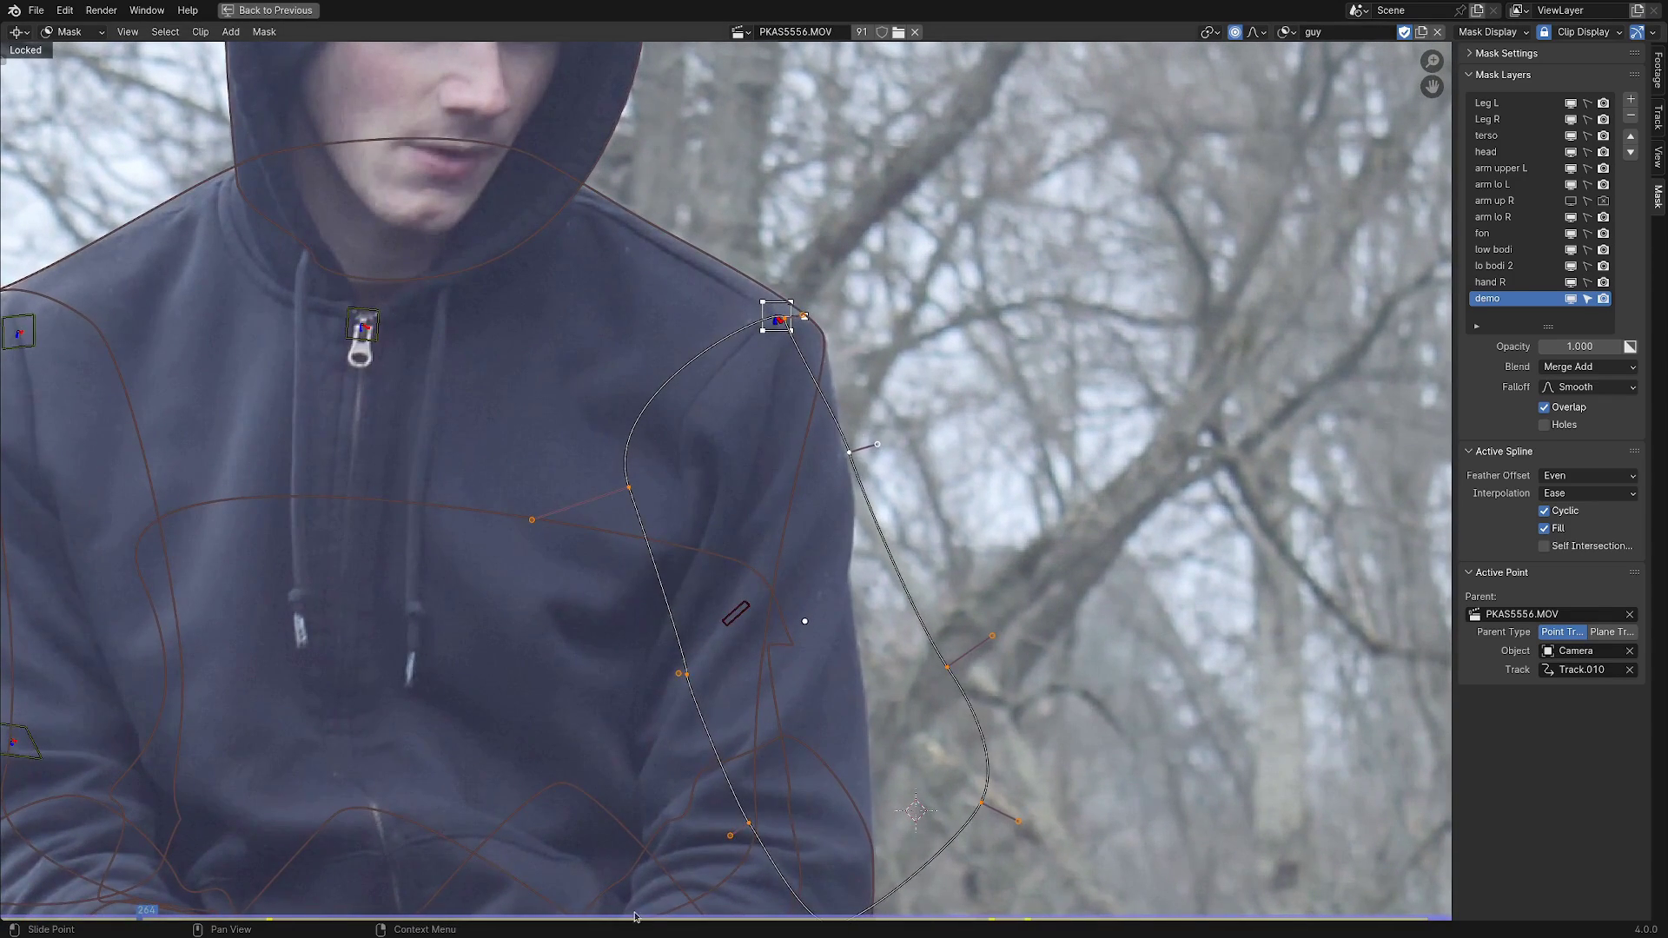
key("Escape")
scroll(953, 673, "up", 4)
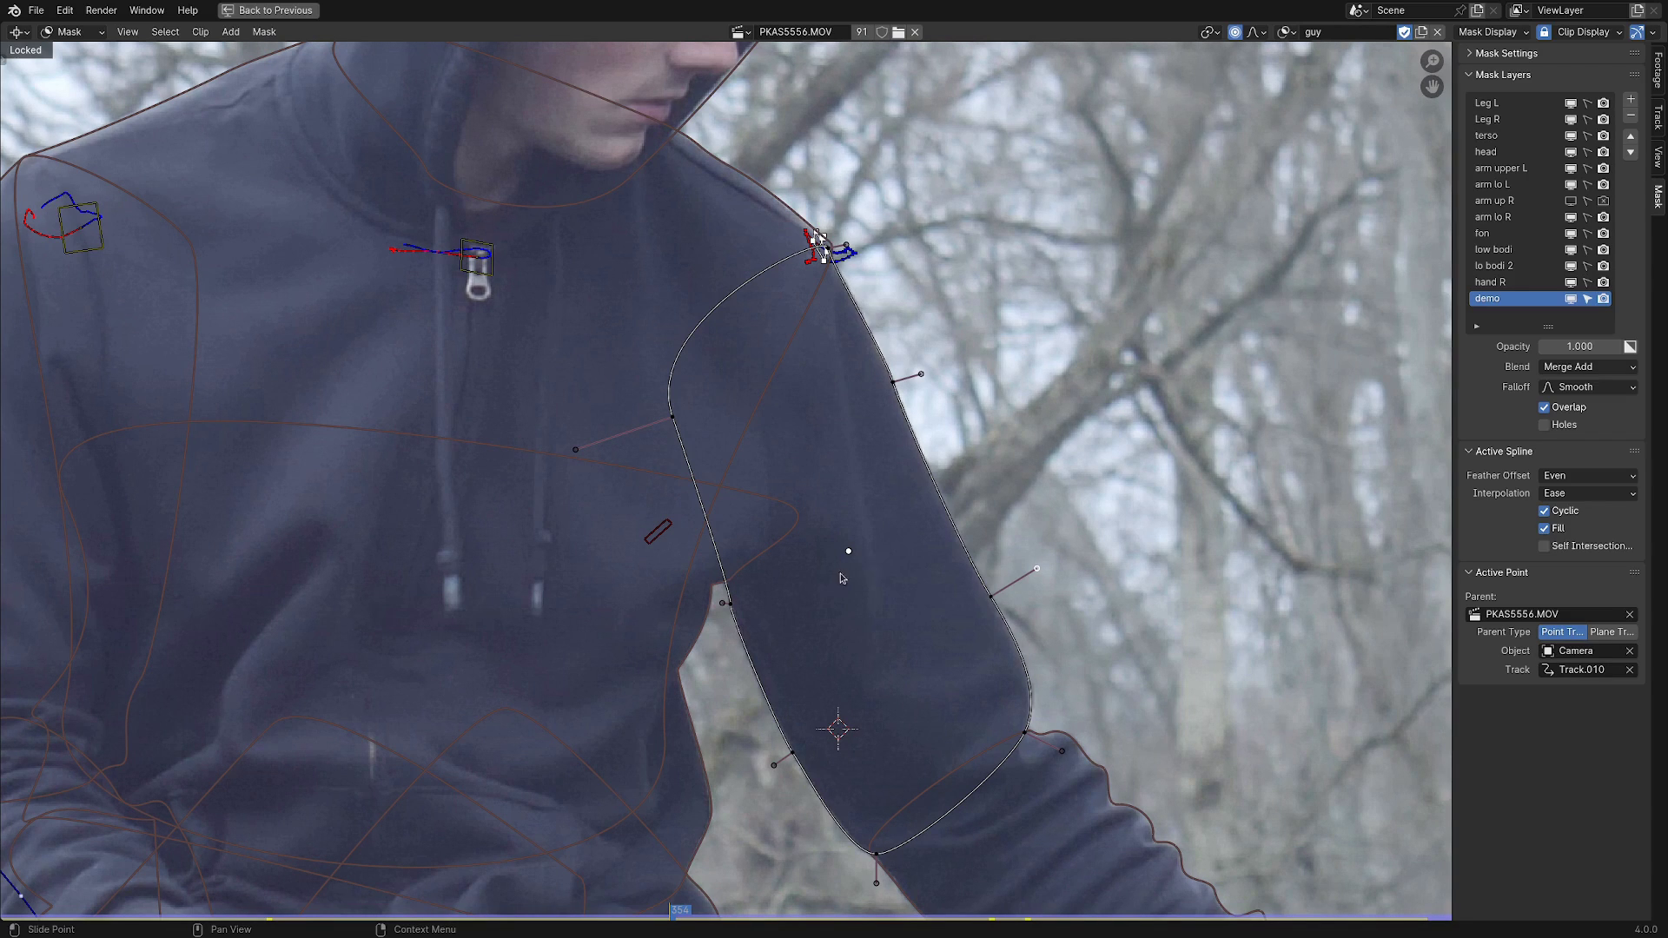
Scrub between frame 354 and later frames to compare the demo mask with the upper arm's movement.
middle_click_drag(929, 429, 861, 452)
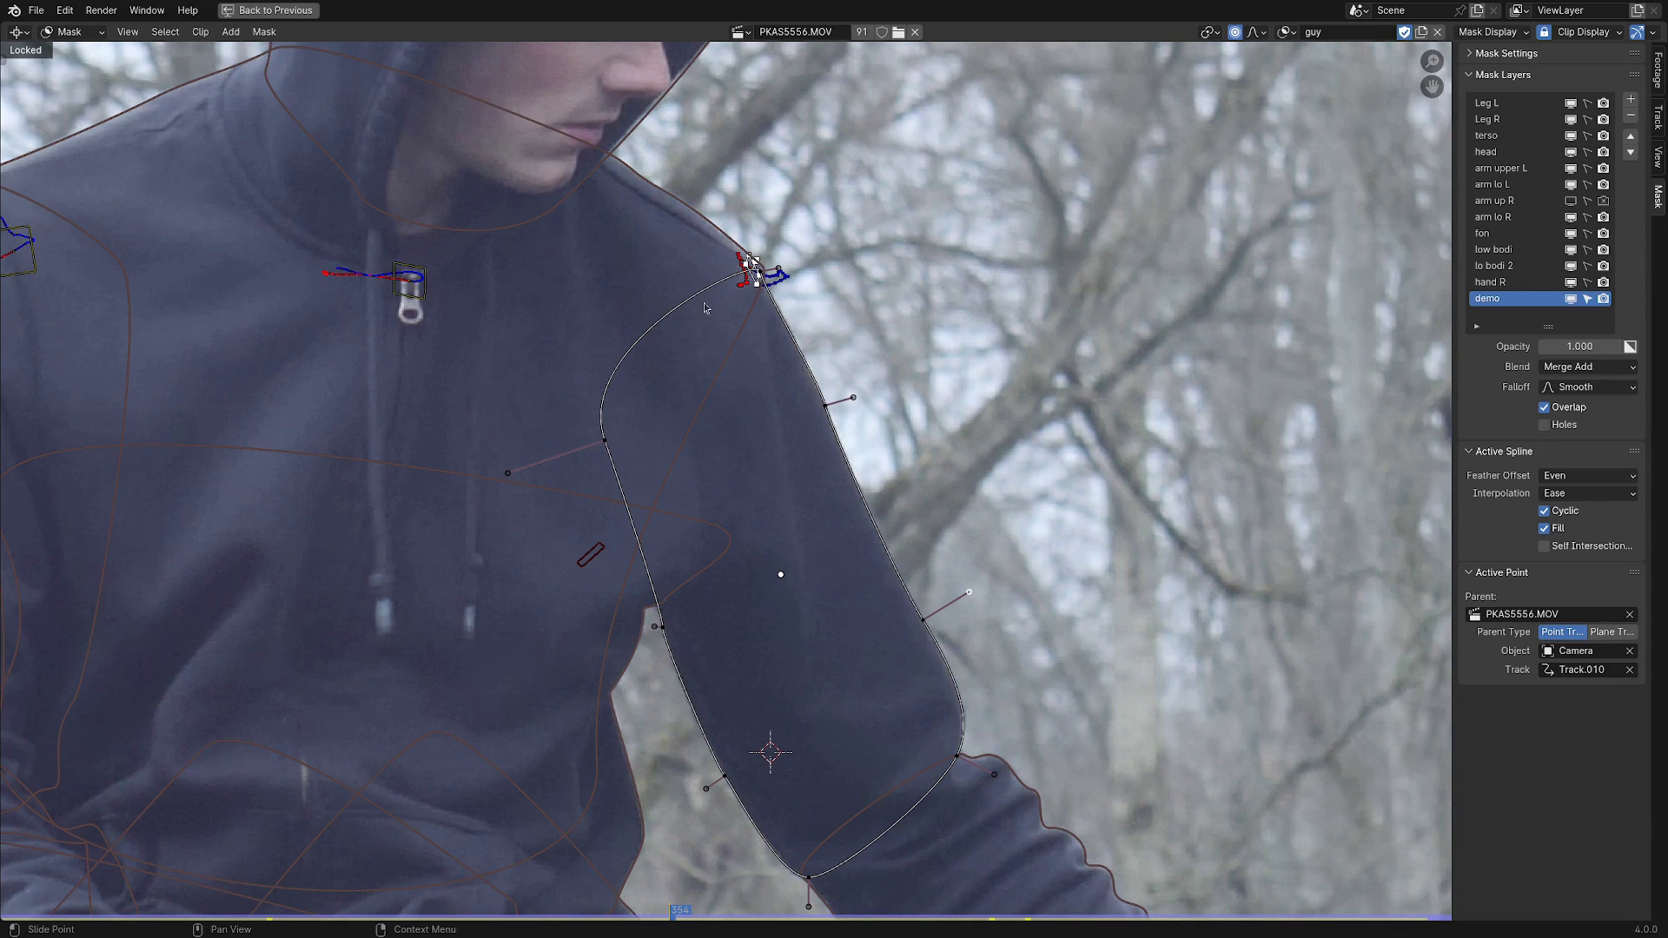
middle_click_drag(764, 432, 802, 409)
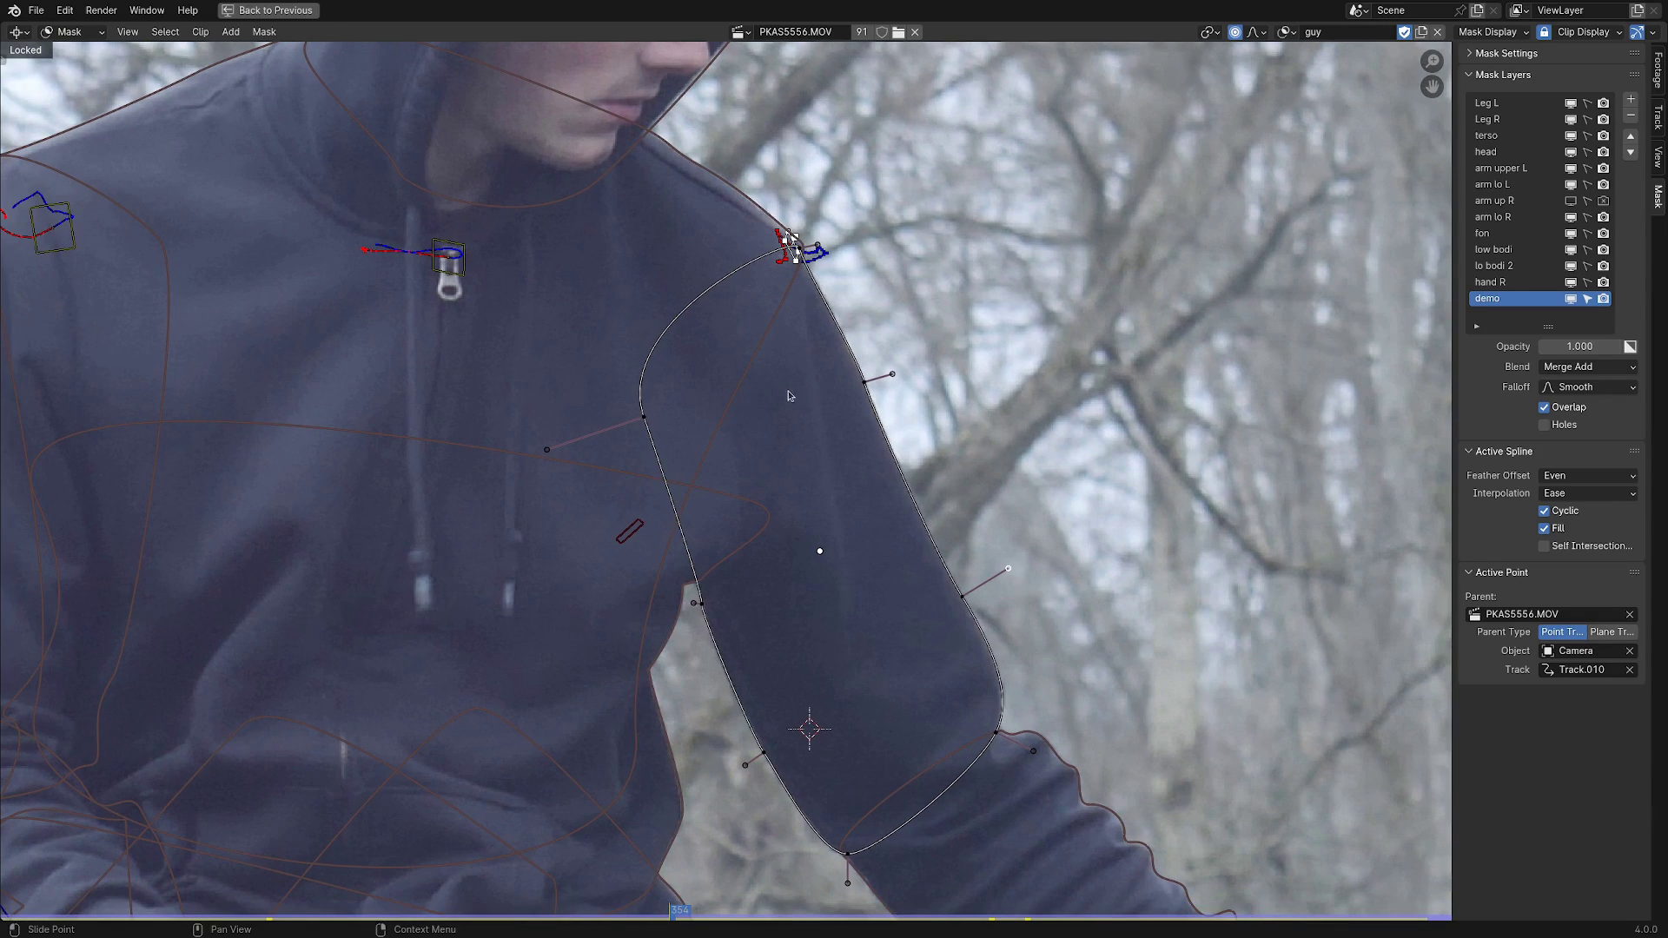
middle_click_drag(837, 726, 853, 691)
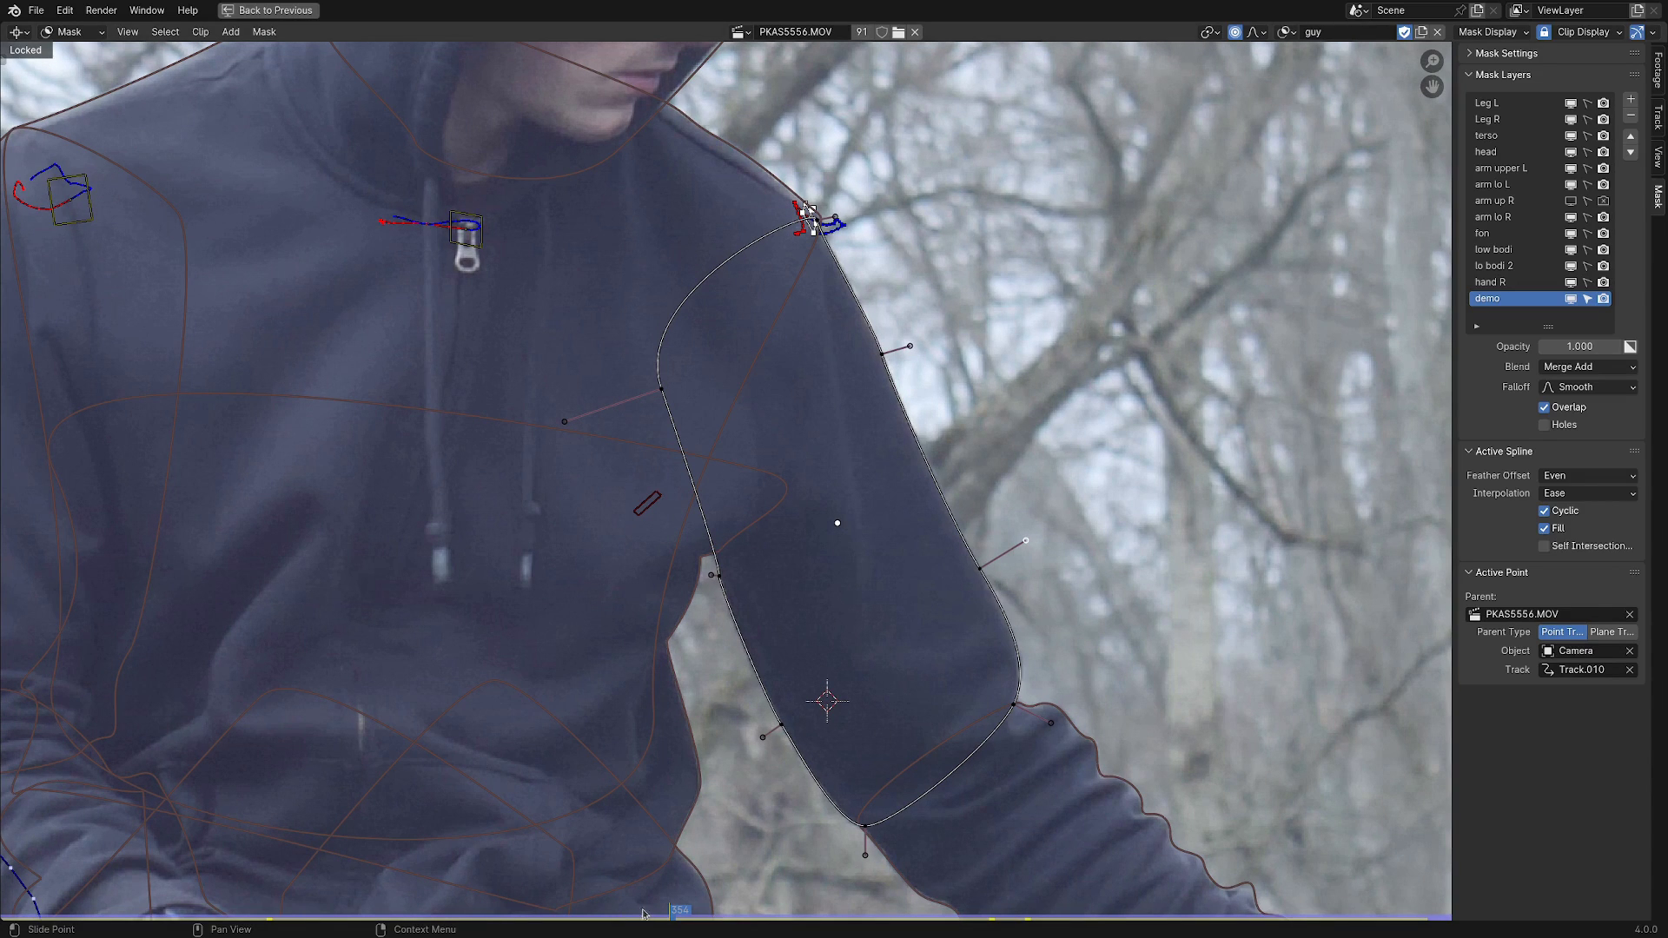
left_click_drag(676, 918, 684, 919)
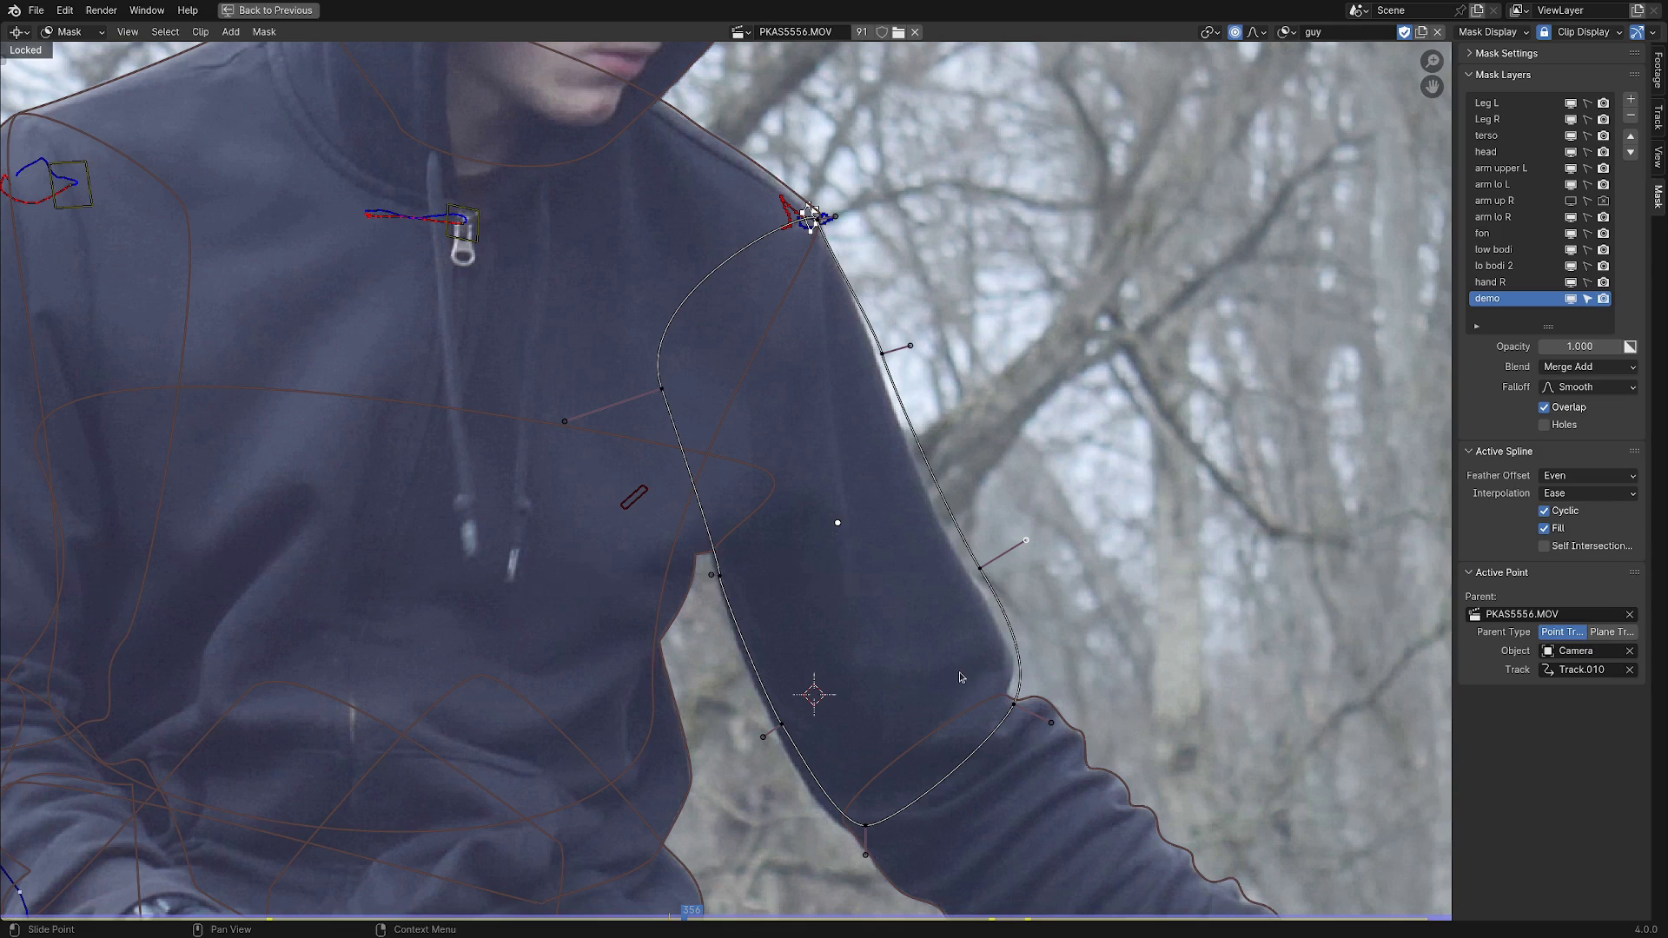
left_click(675, 914)
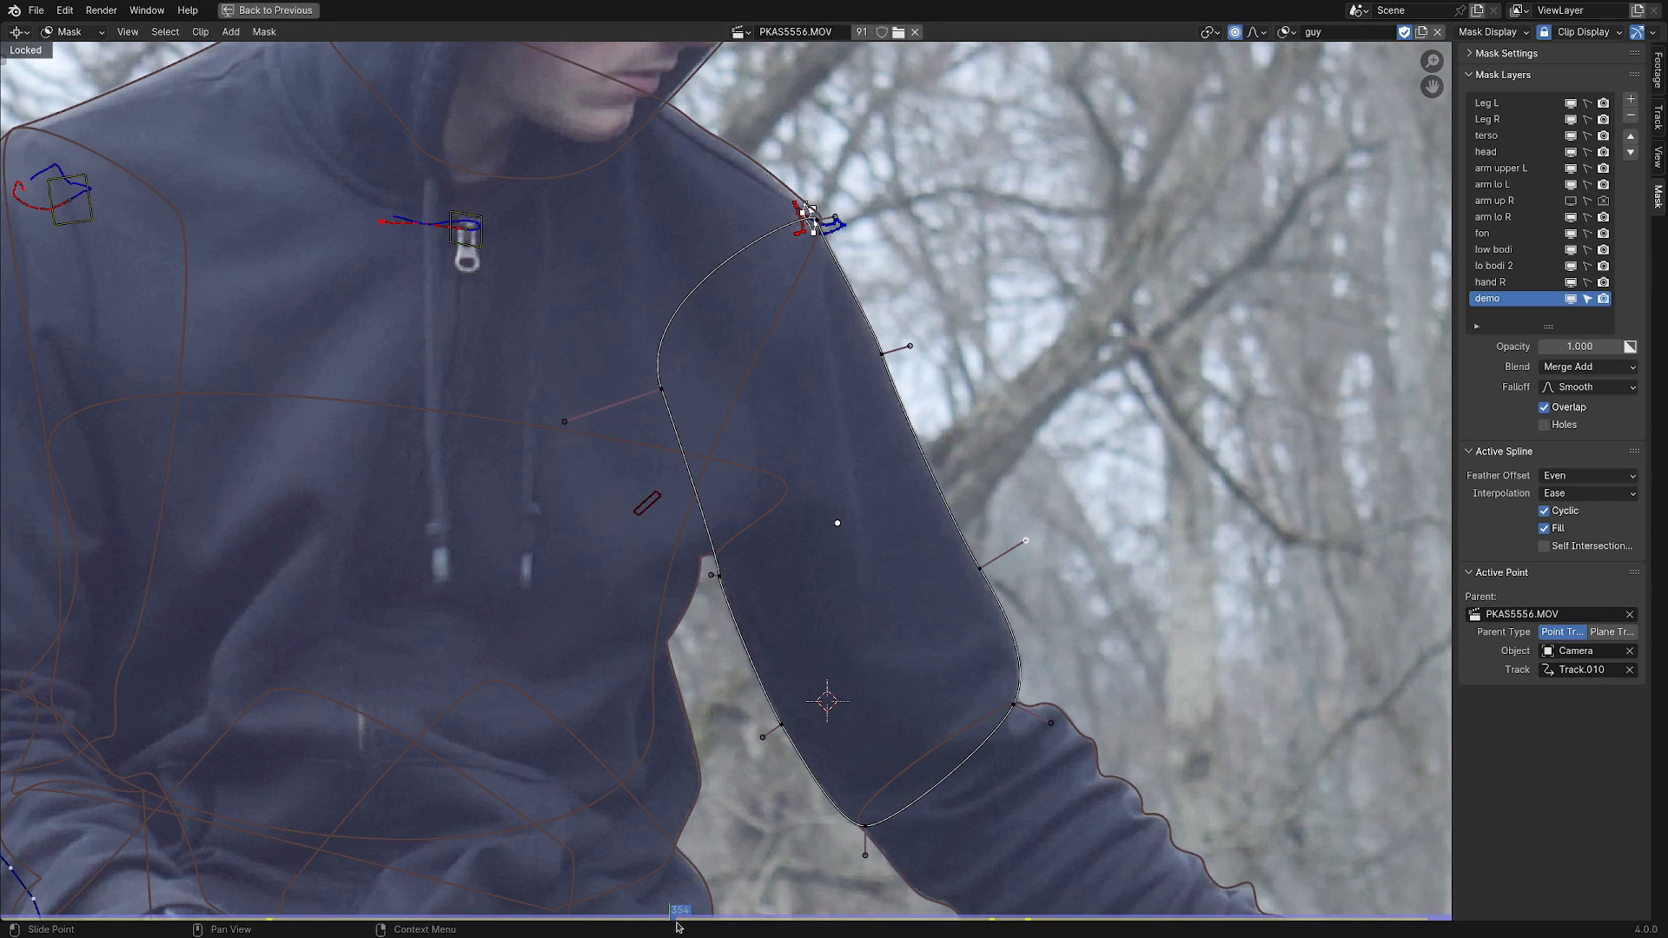
left_click_drag(677, 915, 899, 928)
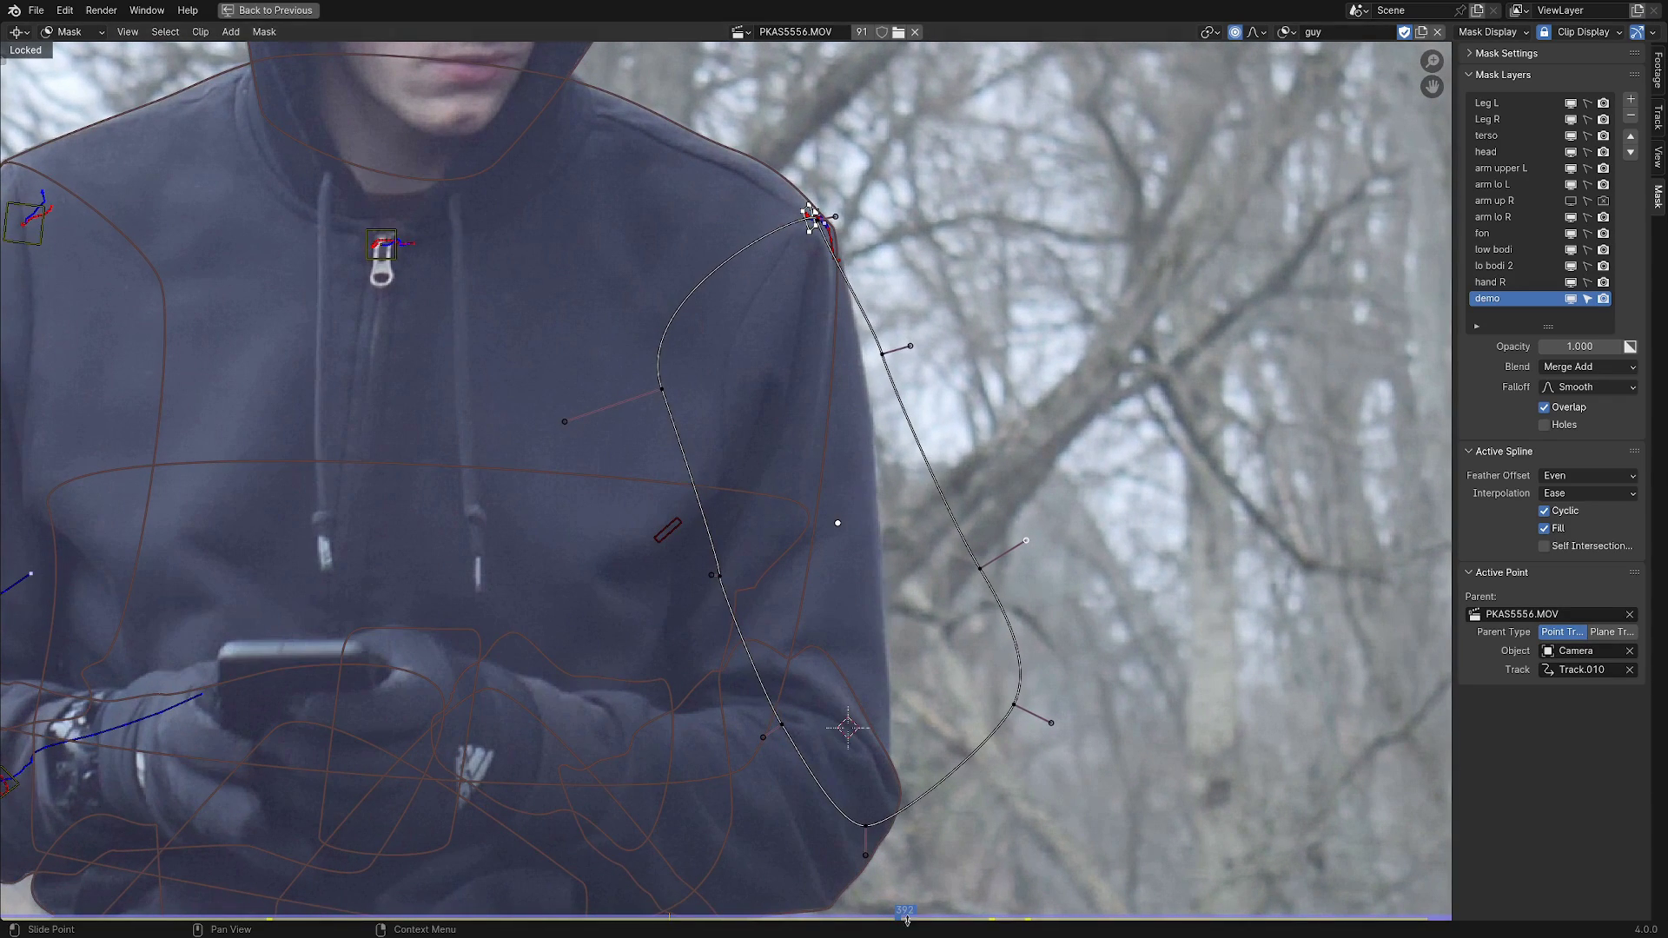
left_click_drag(879, 908, 673, 917)
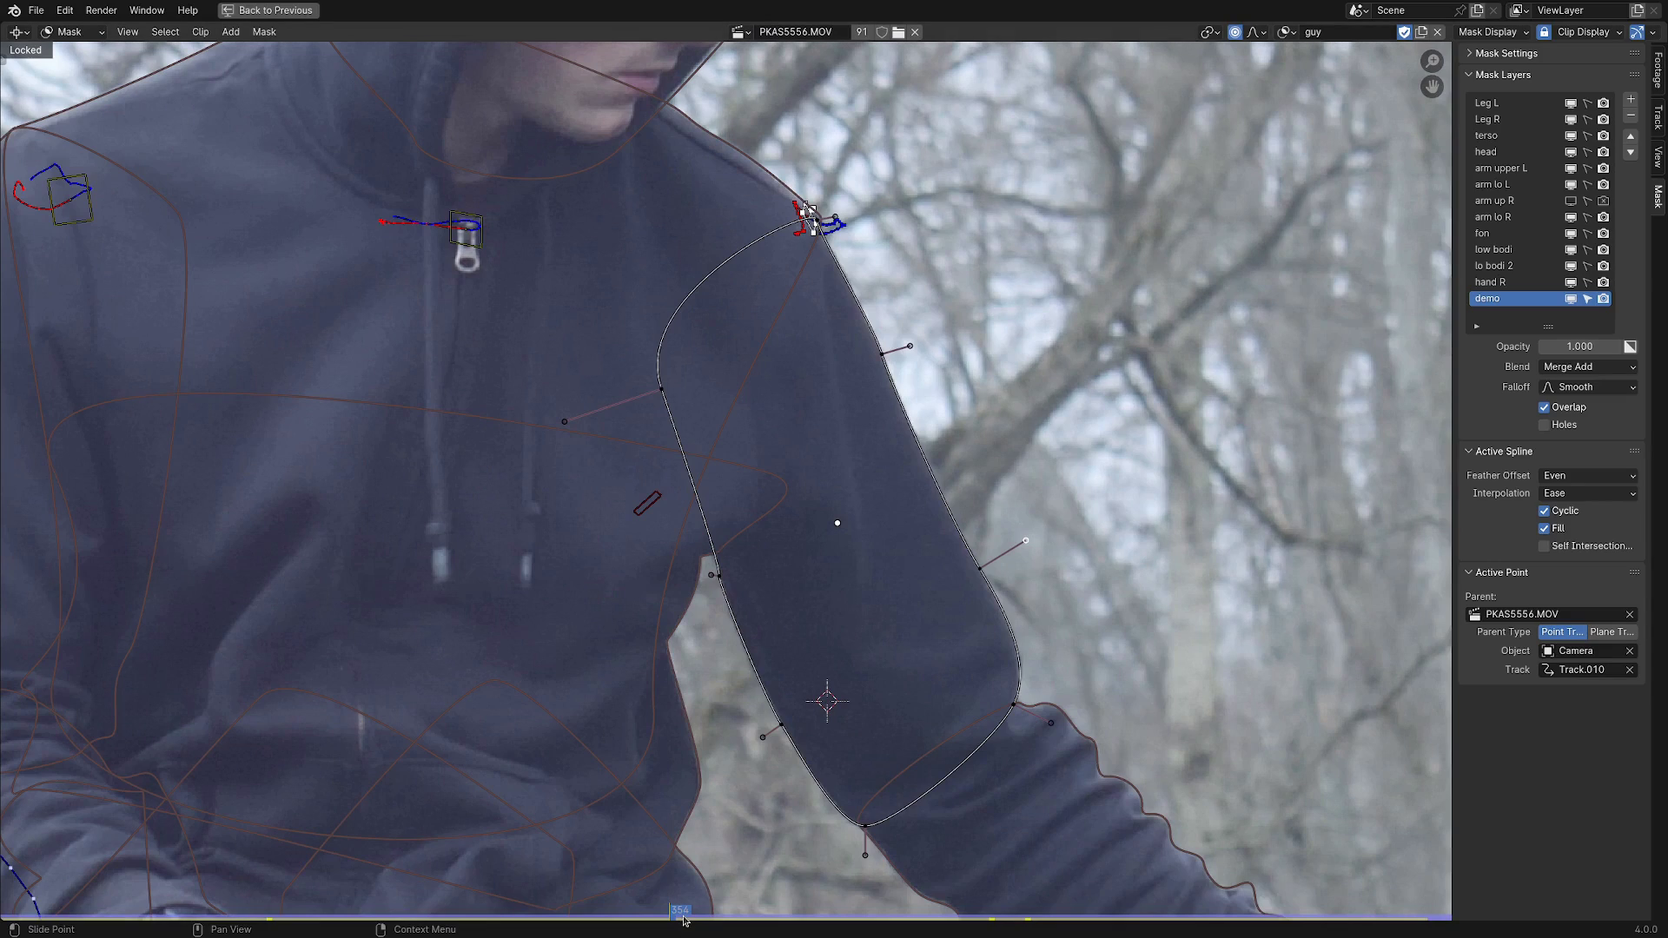
At frame 339, rotate and move the whole demo spline to line up with the lowered upper arm.
left_click_drag(685, 921, 584, 916)
scroll(703, 608, "down", 1)
key("a")
key("r")
left_click(804, 288)
key("g")
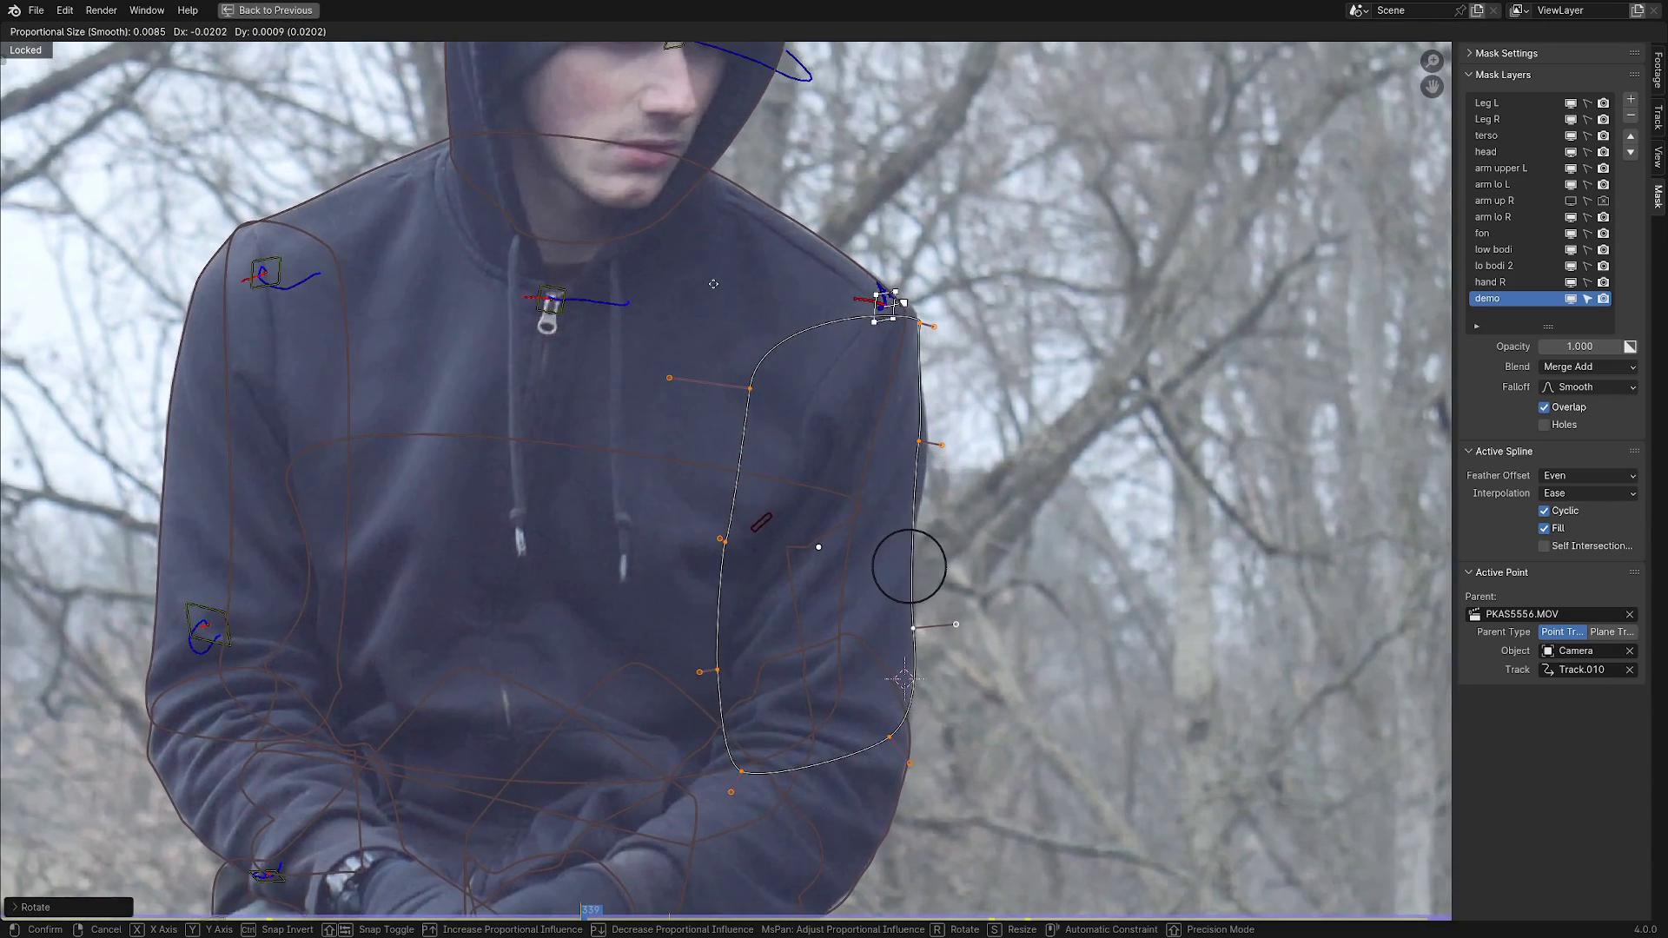
left_click(713, 284)
Move the individual demo mask points at frame 339 so the outline fits the sleeve's outer edge.
scroll(977, 669, "up", 3)
middle_click_drag(977, 668, 941, 628)
left_click_drag(761, 763, 802, 790)
left_click_drag(808, 546, 816, 543)
middle_click_drag(869, 499, 860, 860)
left_click_drag(809, 536, 826, 564)
left_click_drag(820, 264, 852, 264)
middle_click_drag(873, 856, 885, 664)
left_click_drag(885, 664, 928, 660)
key("g")
left_click(929, 672)
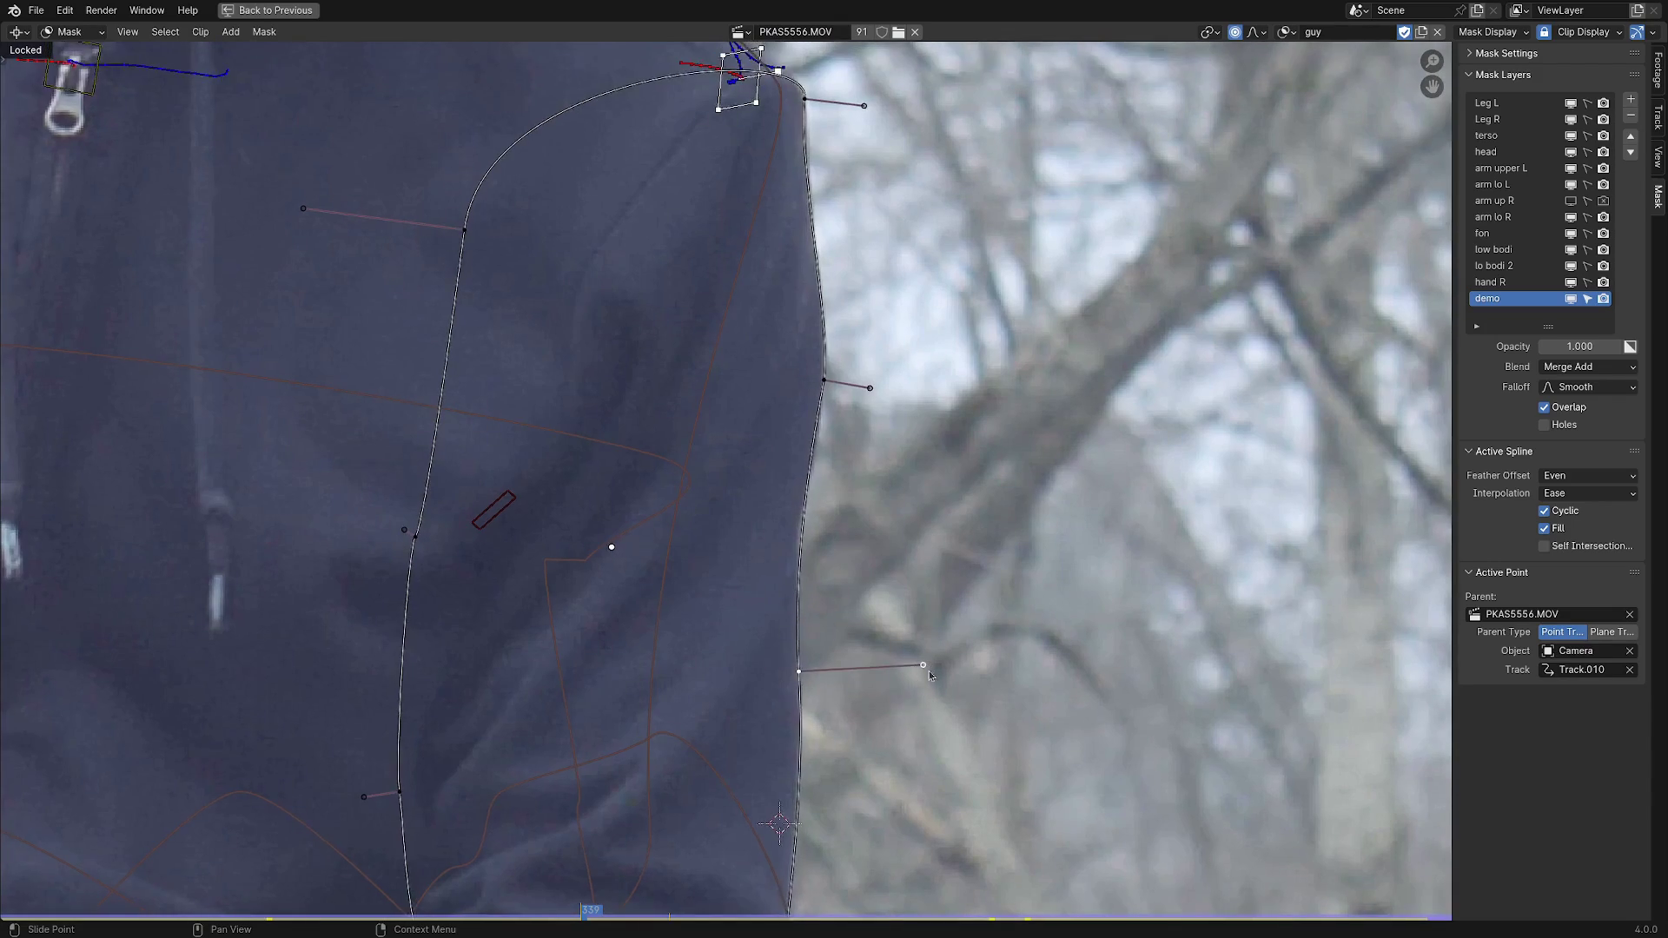
Scrub to frame 345 and play the clip to check the demo mask's shape between the adjusted frames.
scroll(1023, 601, "down", 2)
scroll(1124, 860, "up", 1)
left_click_drag(587, 917, 626, 914)
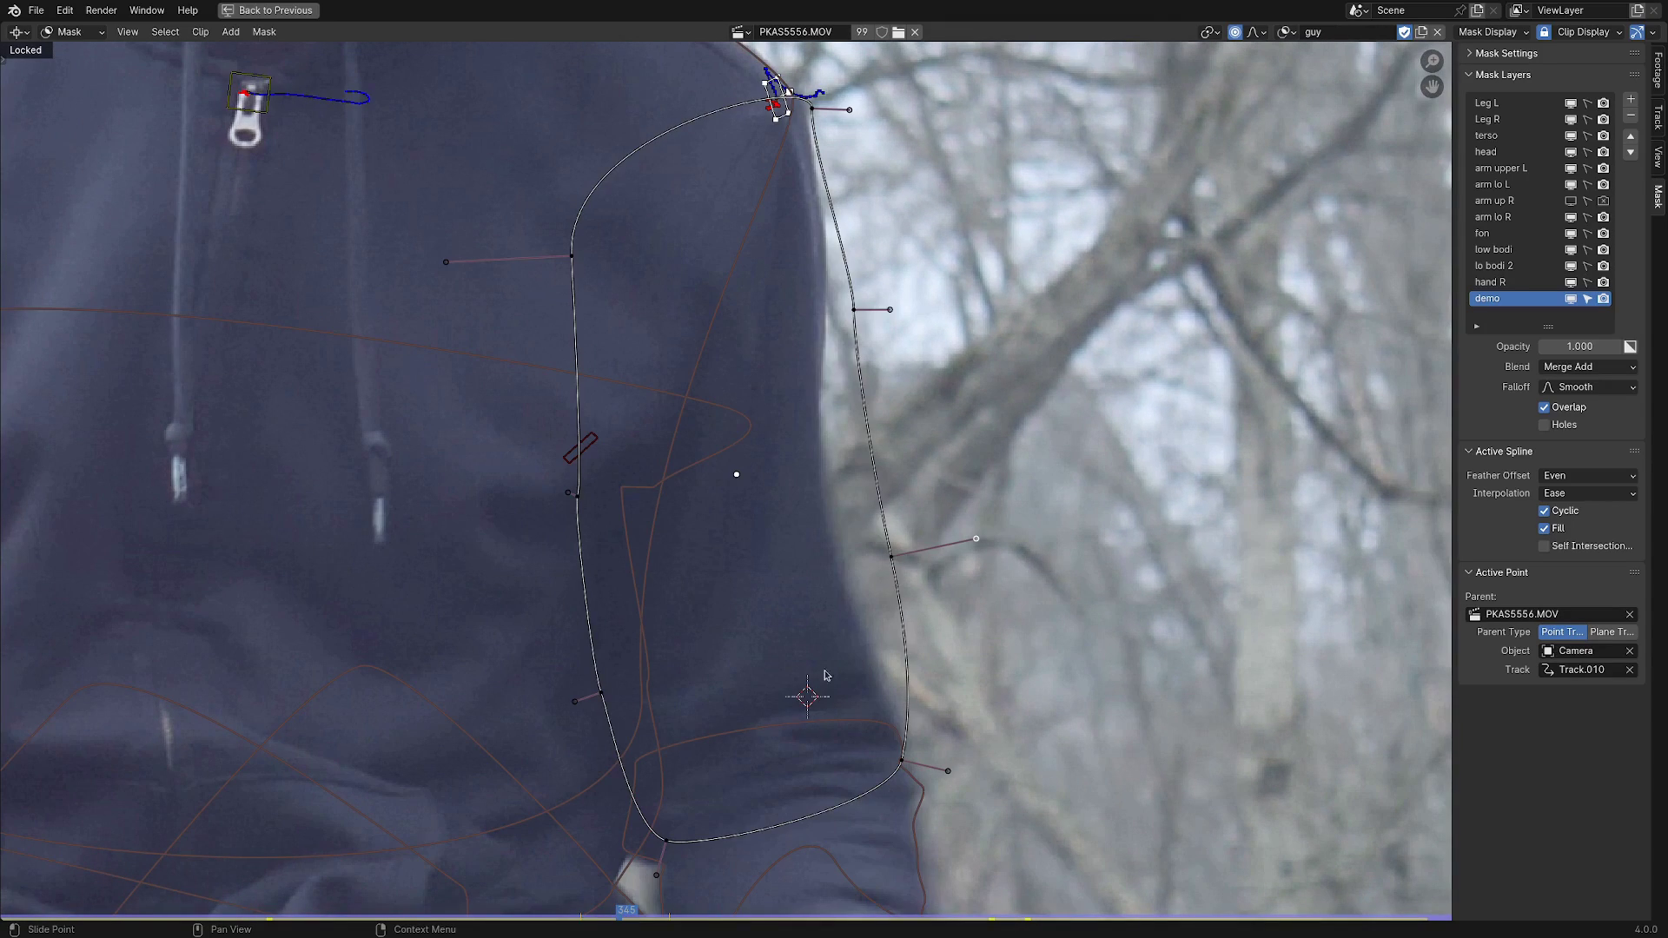
key("space")
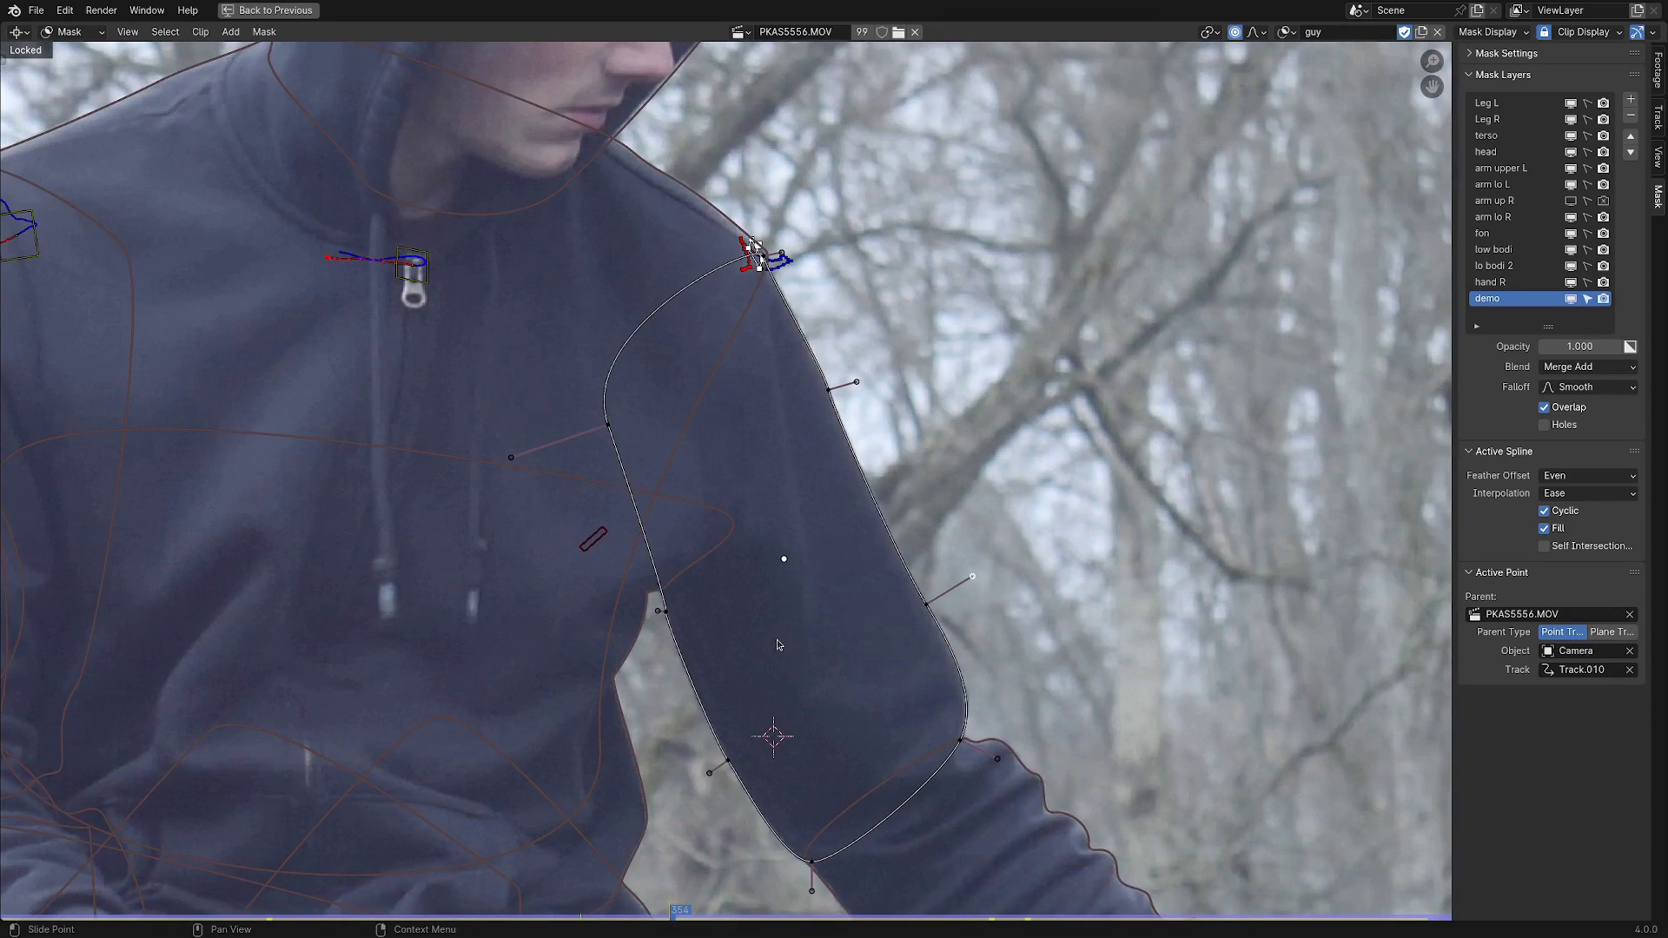
Select all points of the demo mask and play ahead from frame 354 until the arm is bent in front of the body.
scroll(770, 666, "down", 2)
key("a")
mouse_move(670, 912)
left_mouse_down()
mouse_move(612, 912)
mouse_move(710, 912)
mouse_move(618, 912)
mouse_move(673, 912)
left_mouse_up()
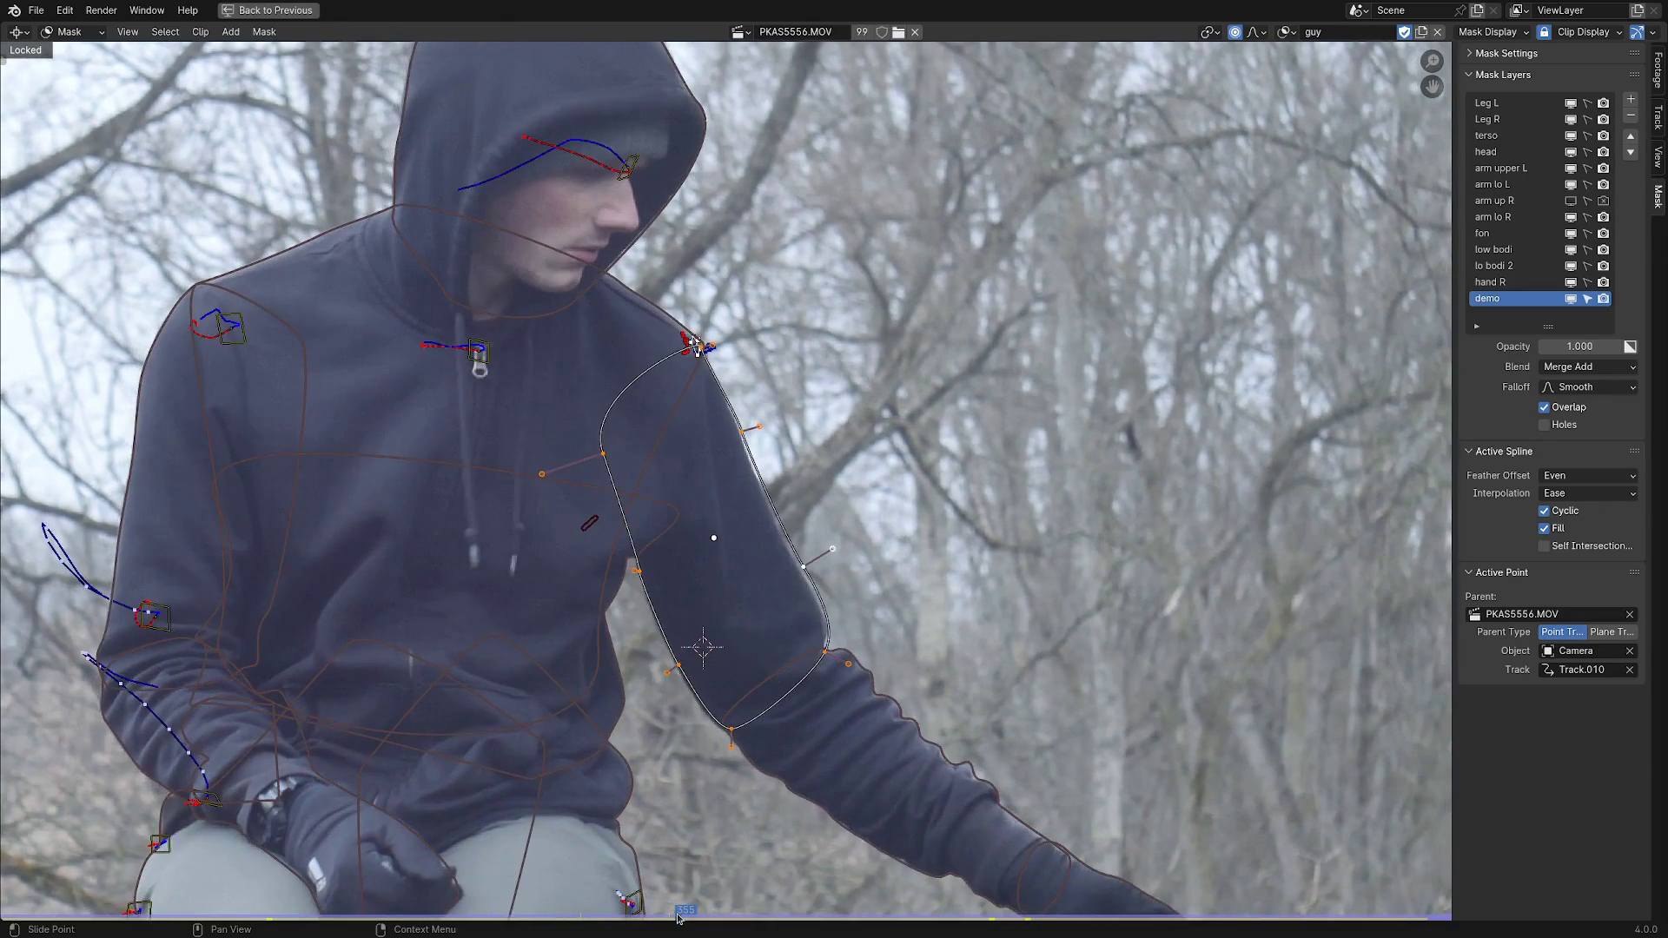
scroll(728, 236, "up", 1)
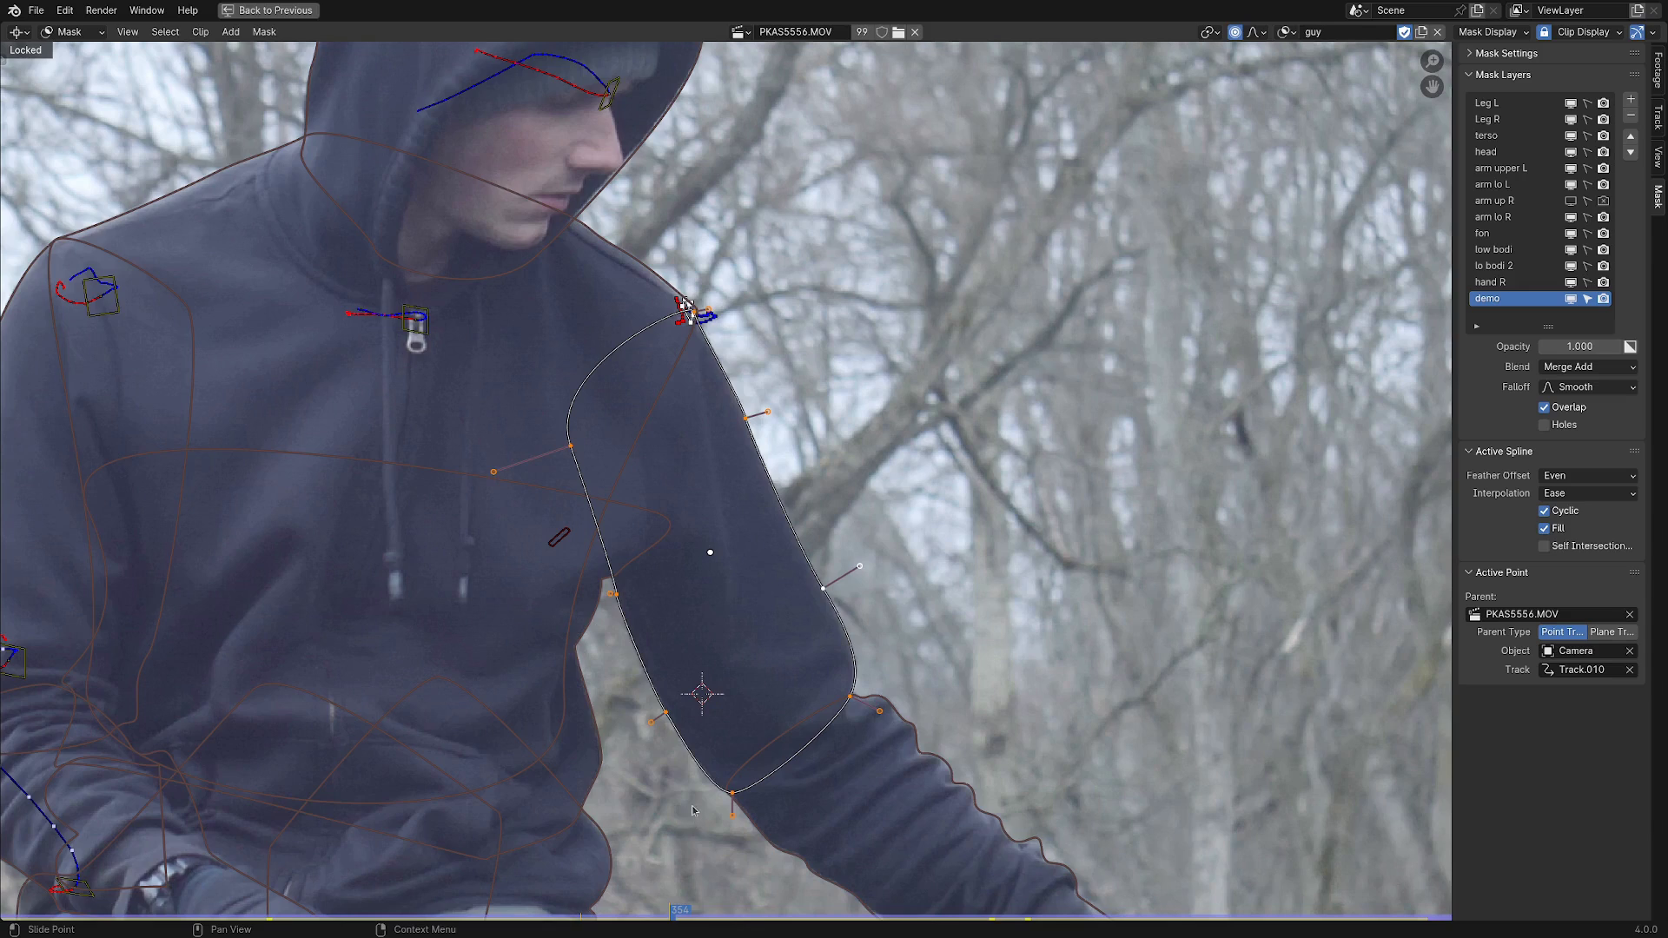
key("space")
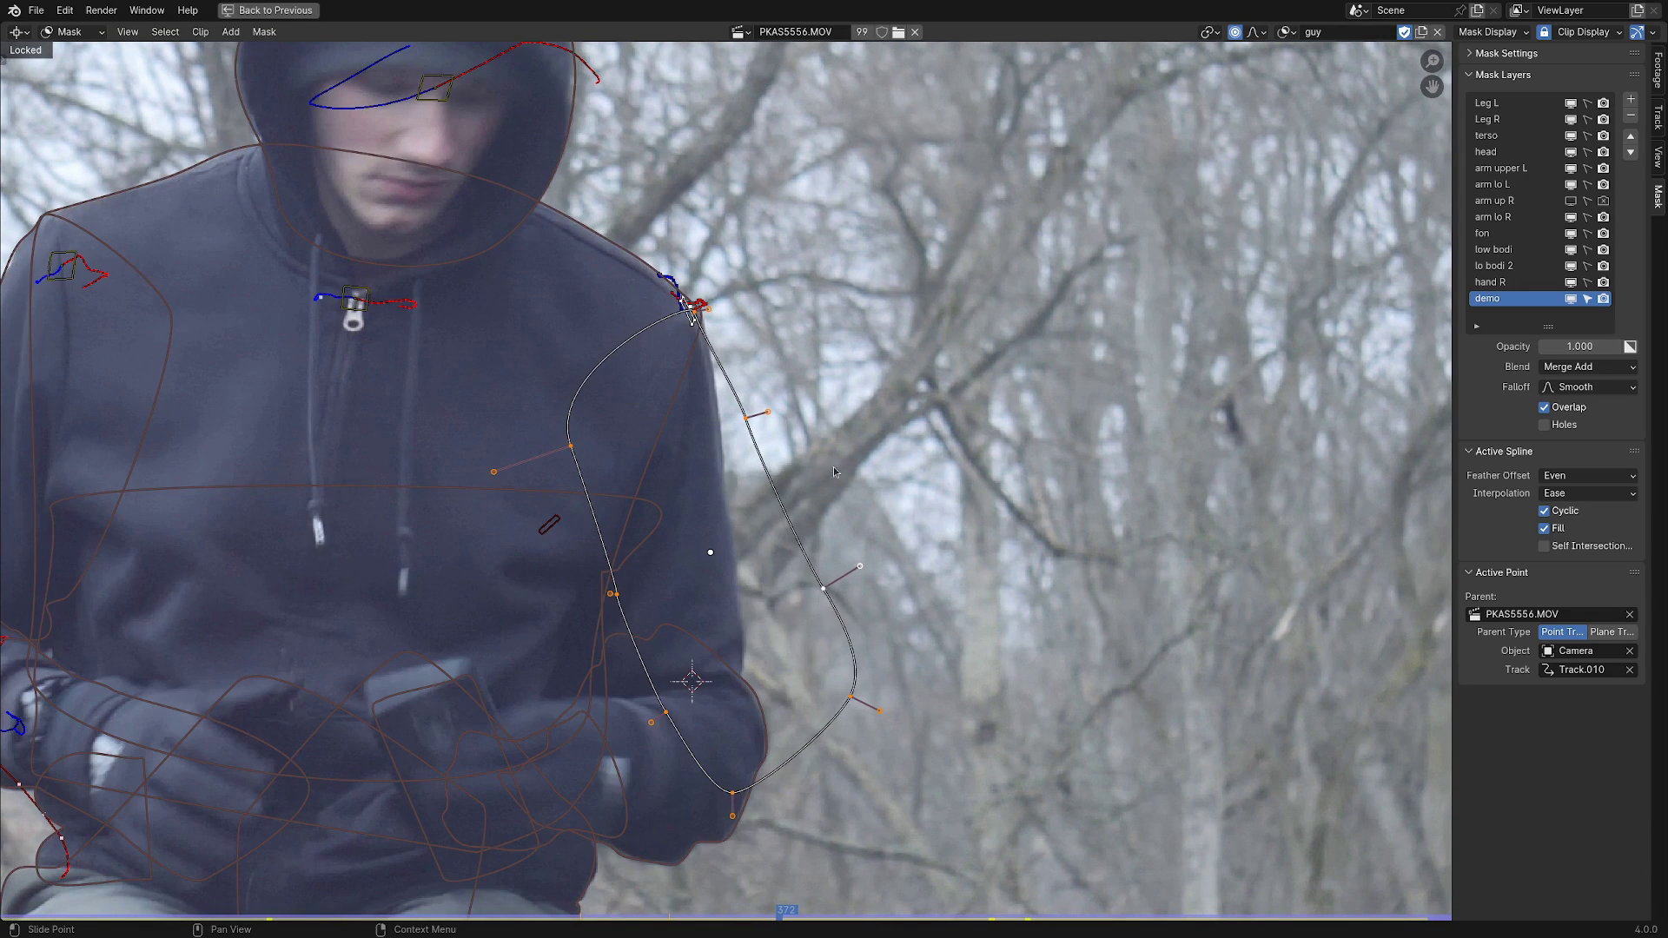
Try to align the whole demo spline with the bent arm by moving it and rotating it about its median point.
key("g")
left_click(783, 469)
key("r")
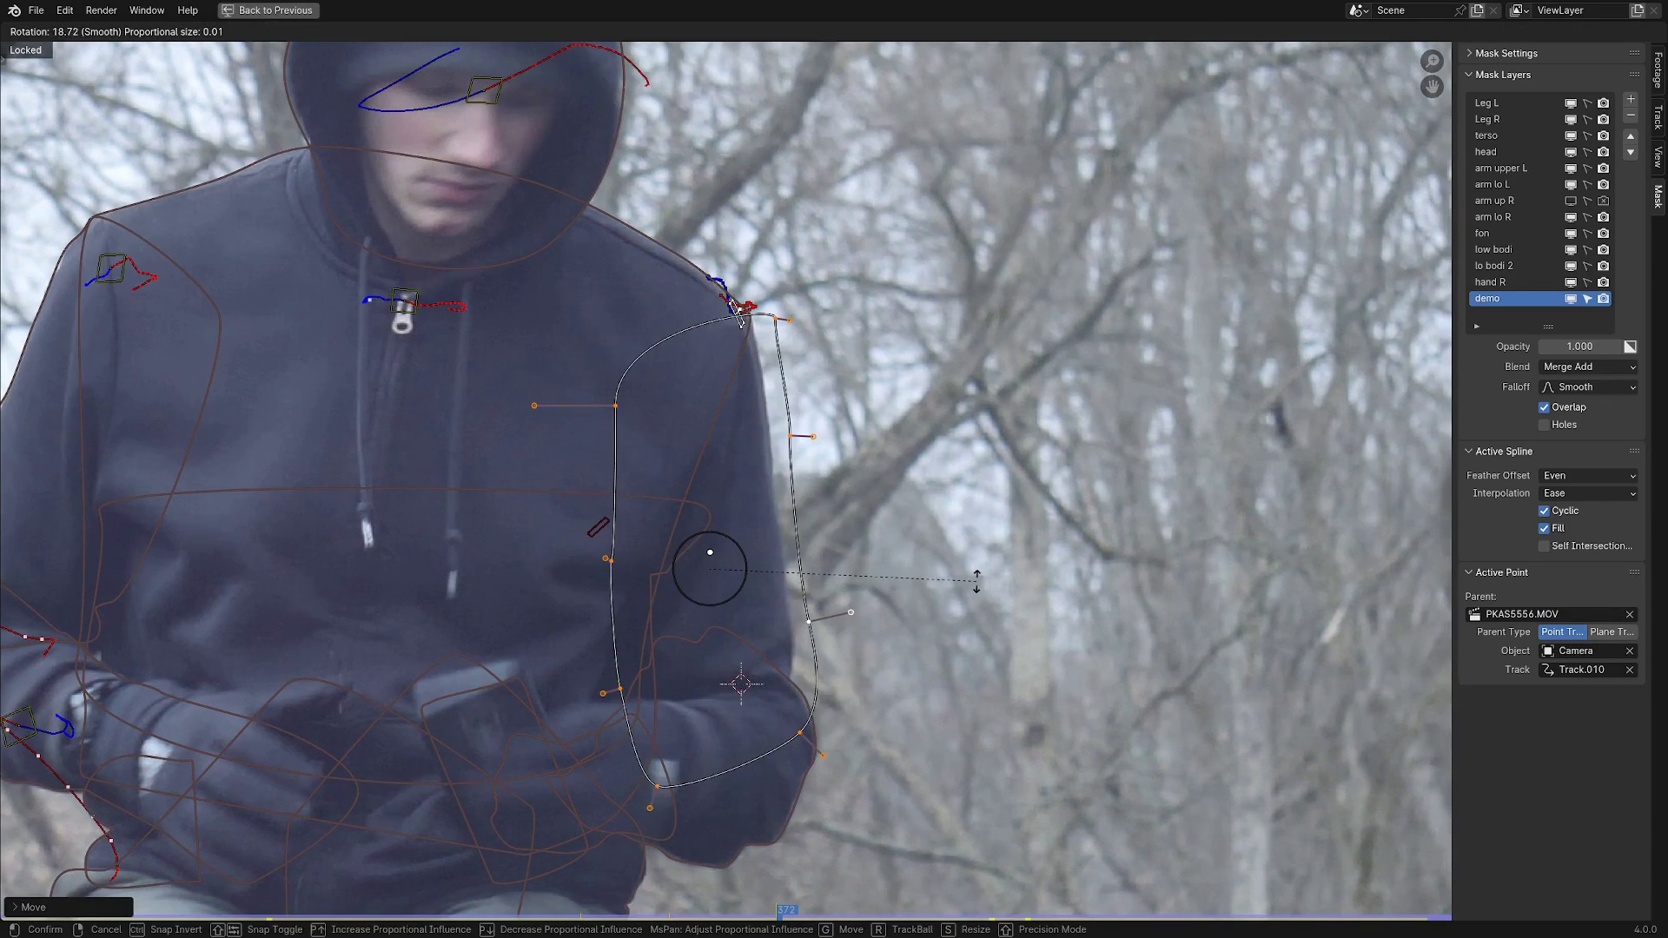
left_click(980, 584)
key("g")
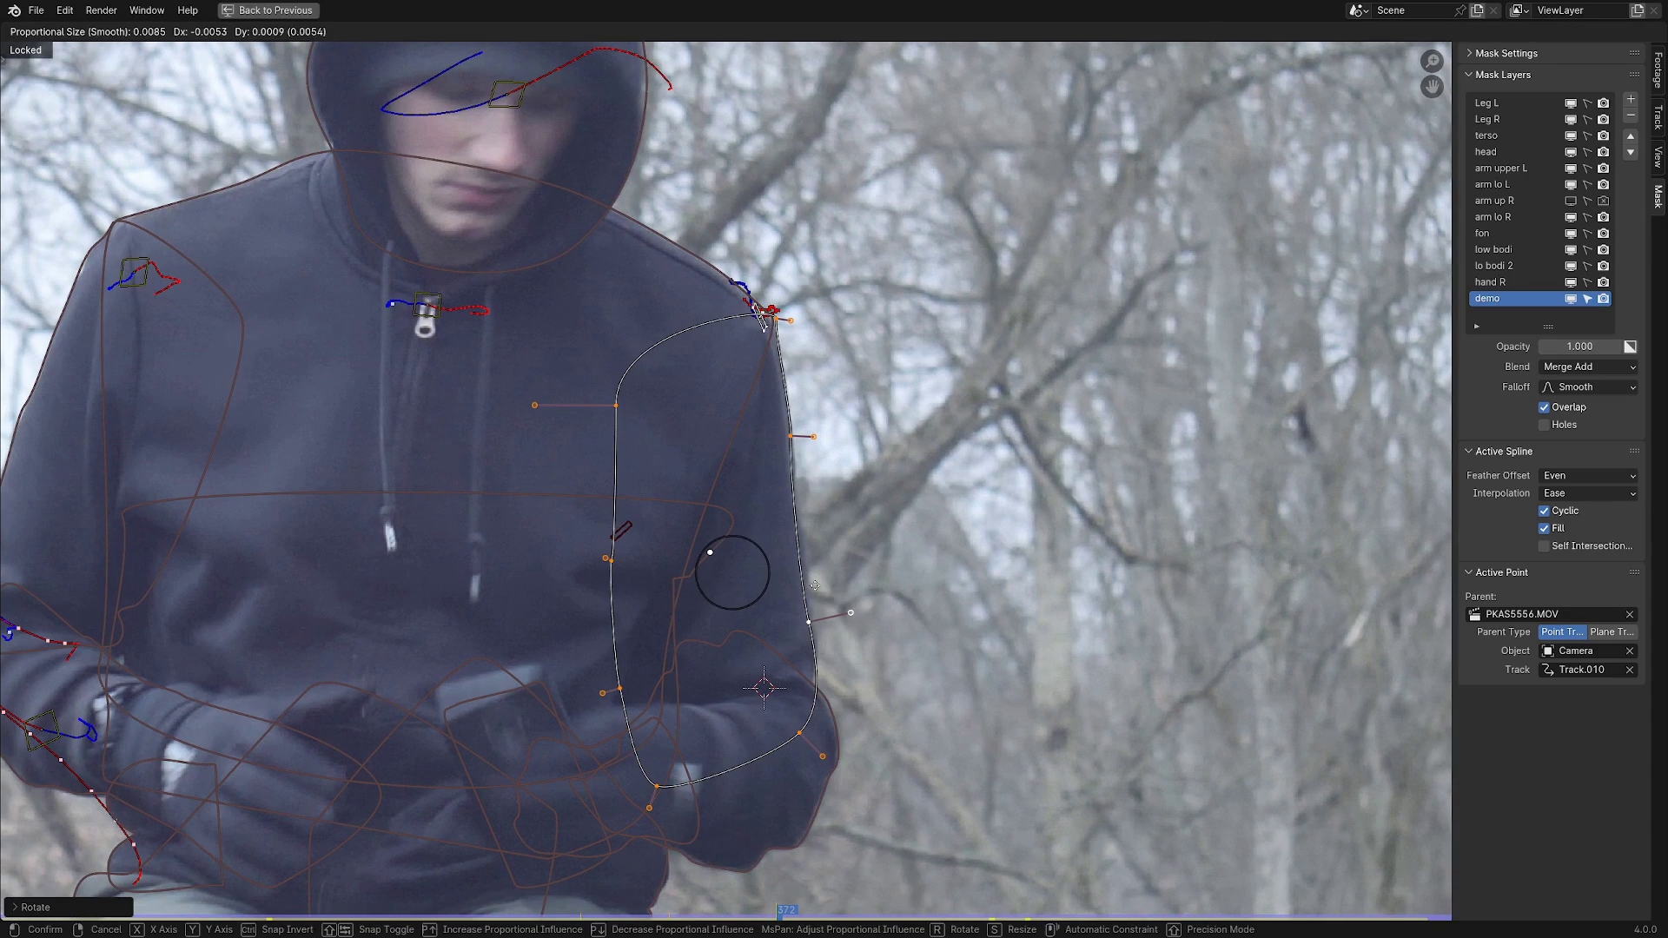
left_click(815, 586)
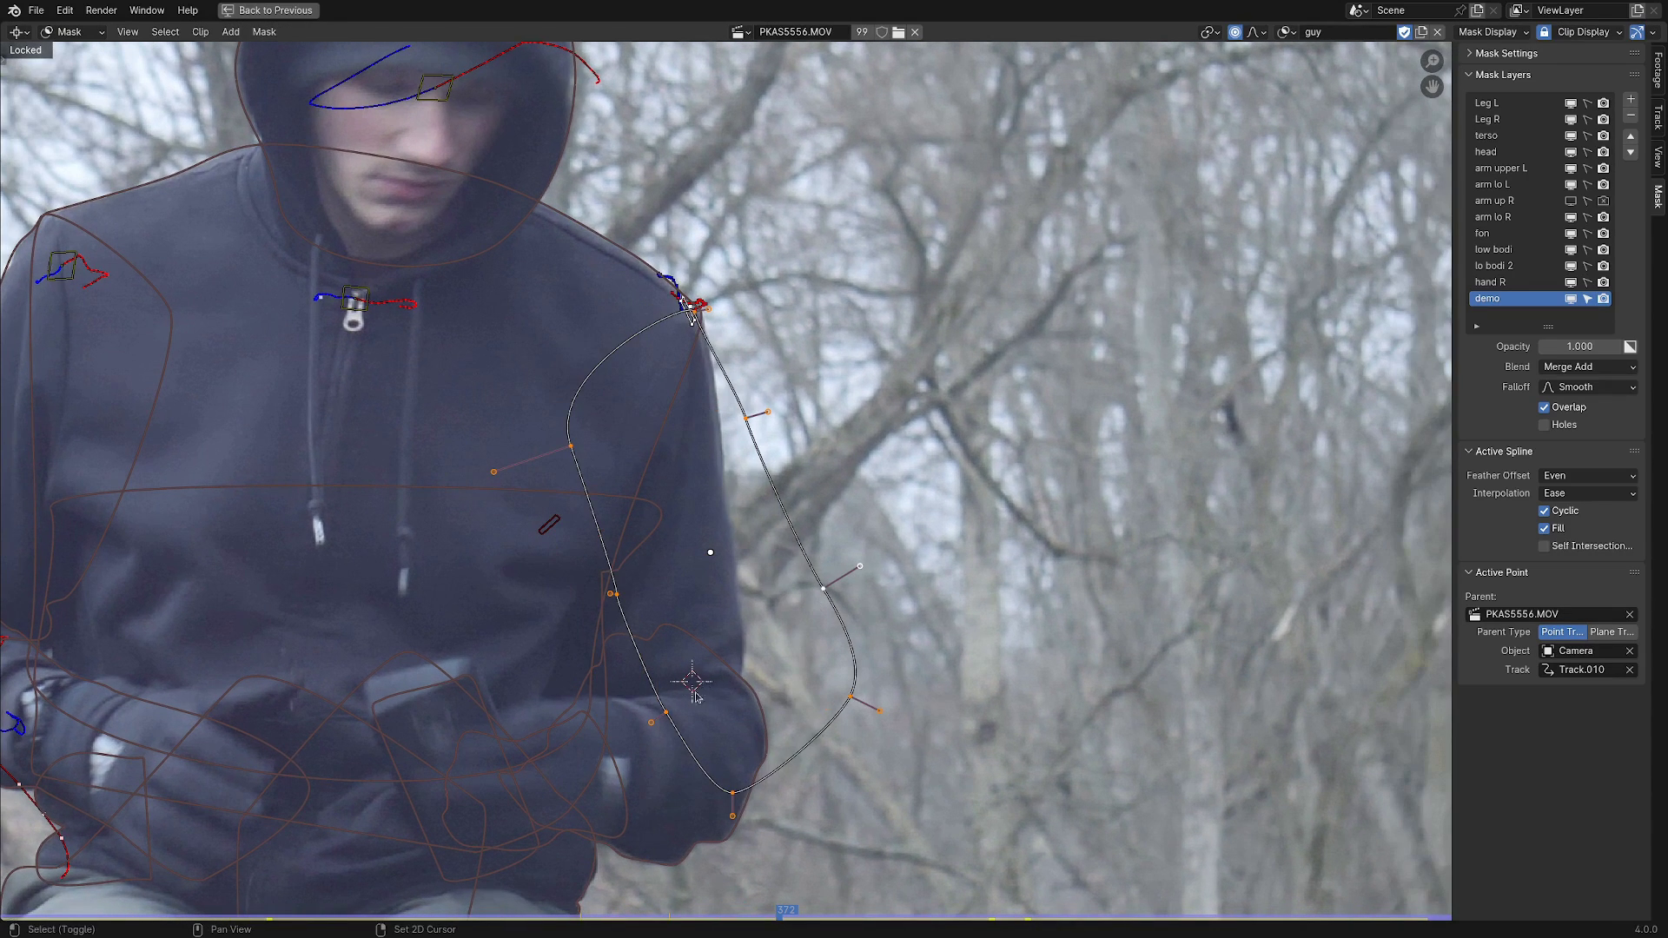
Place the 2D cursor near the shoulder joint and set the pivot point to 2D Cursor.
right_click_drag(690, 688, 697, 686, "shift")
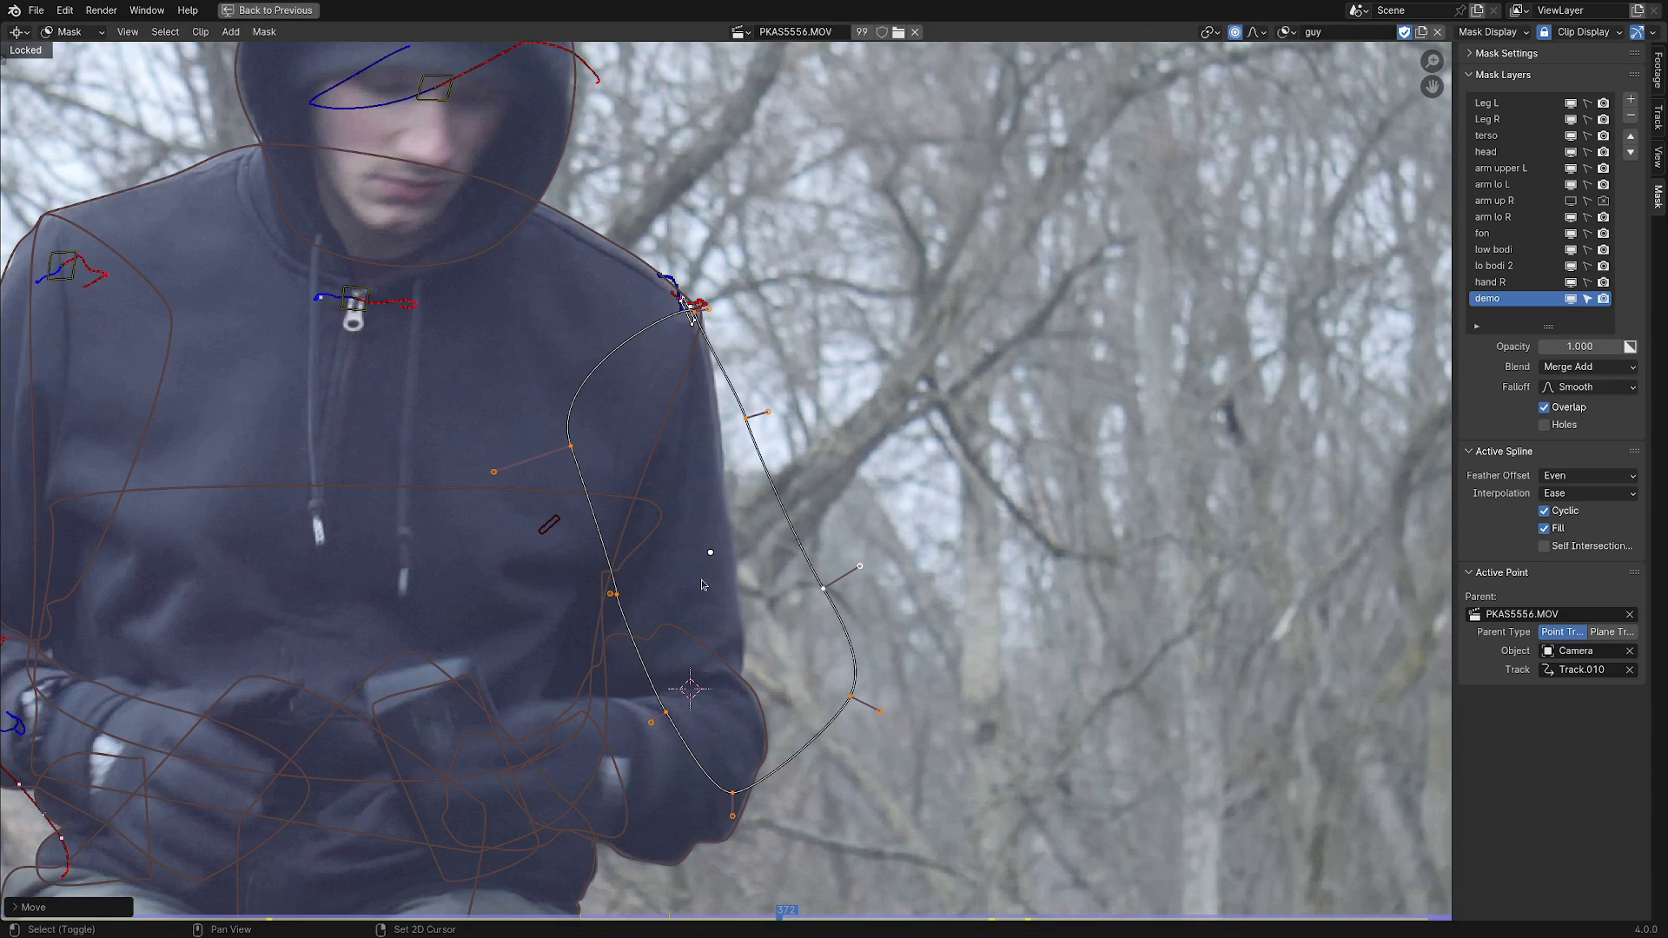
right_click(626, 354, "shift")
left_click(1210, 32)
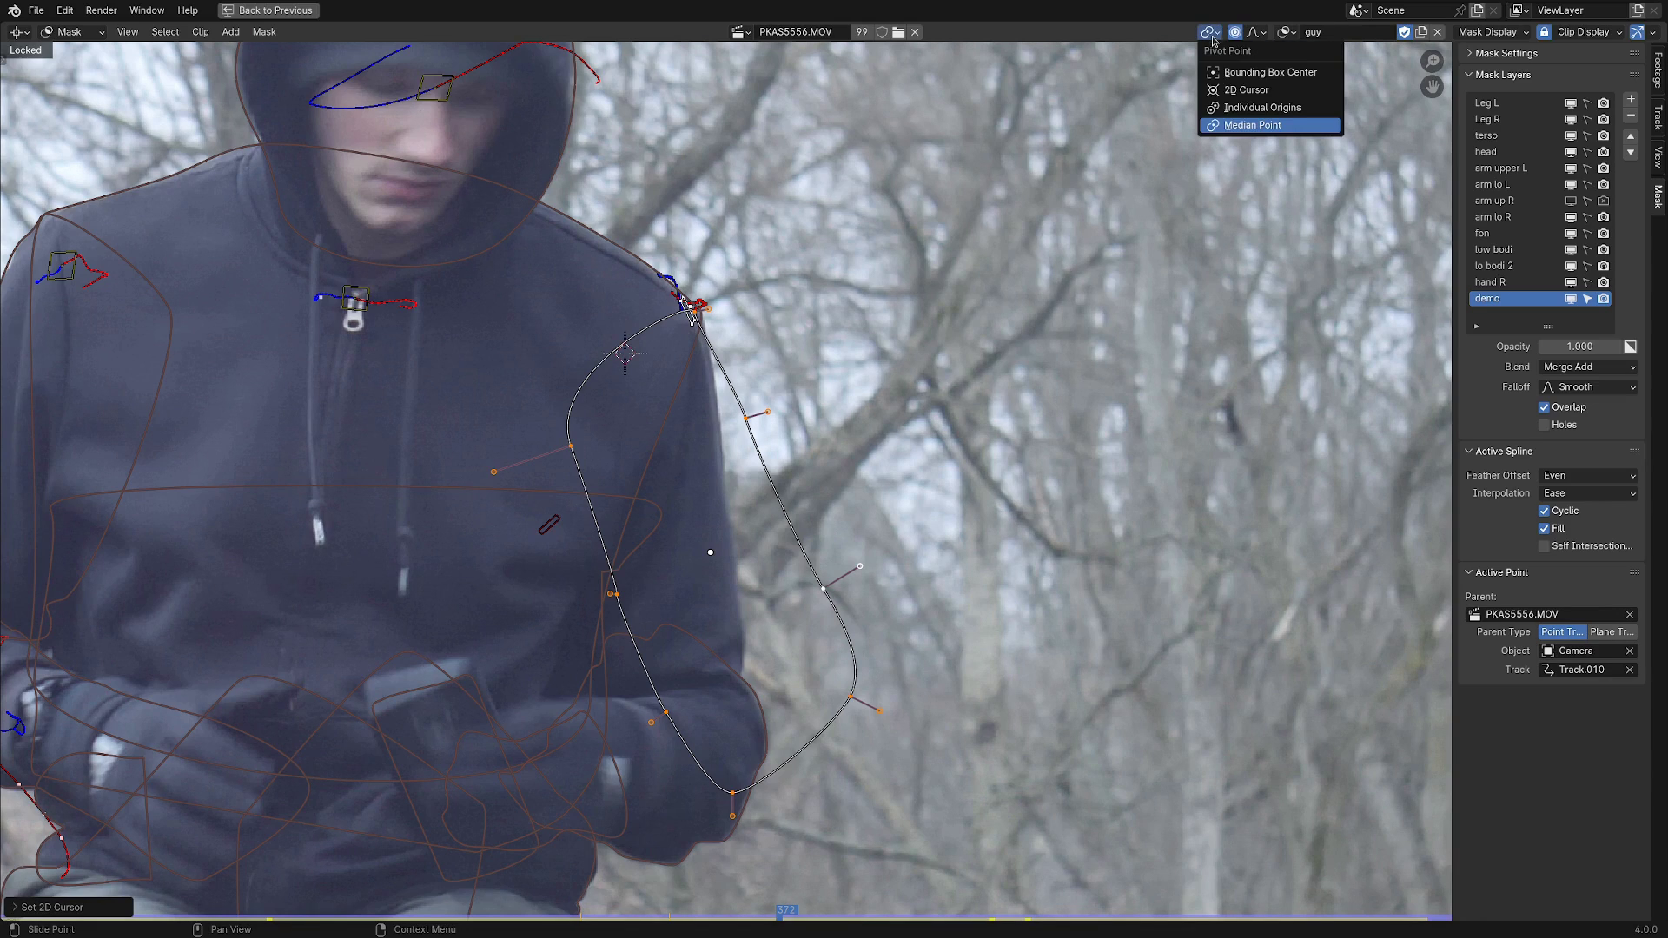
left_click(1246, 91)
Rotate the whole demo spline about the shoulder so its outer edge follows the bent upper arm.
key("r")
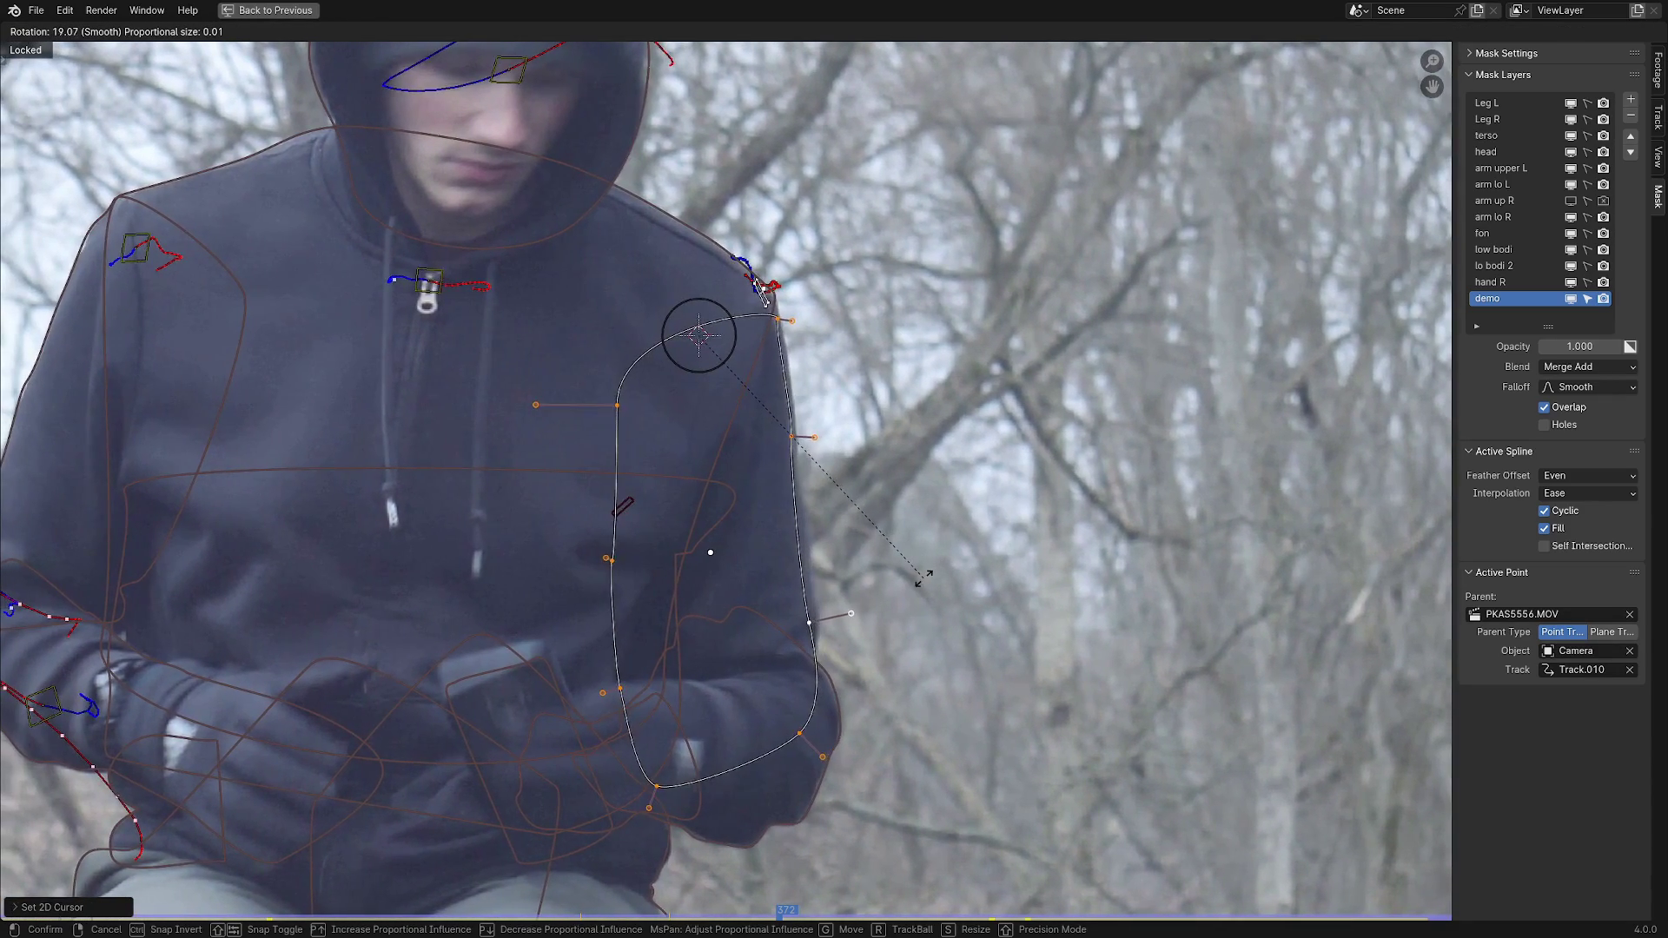
scroll(677, 470, "up", 2)
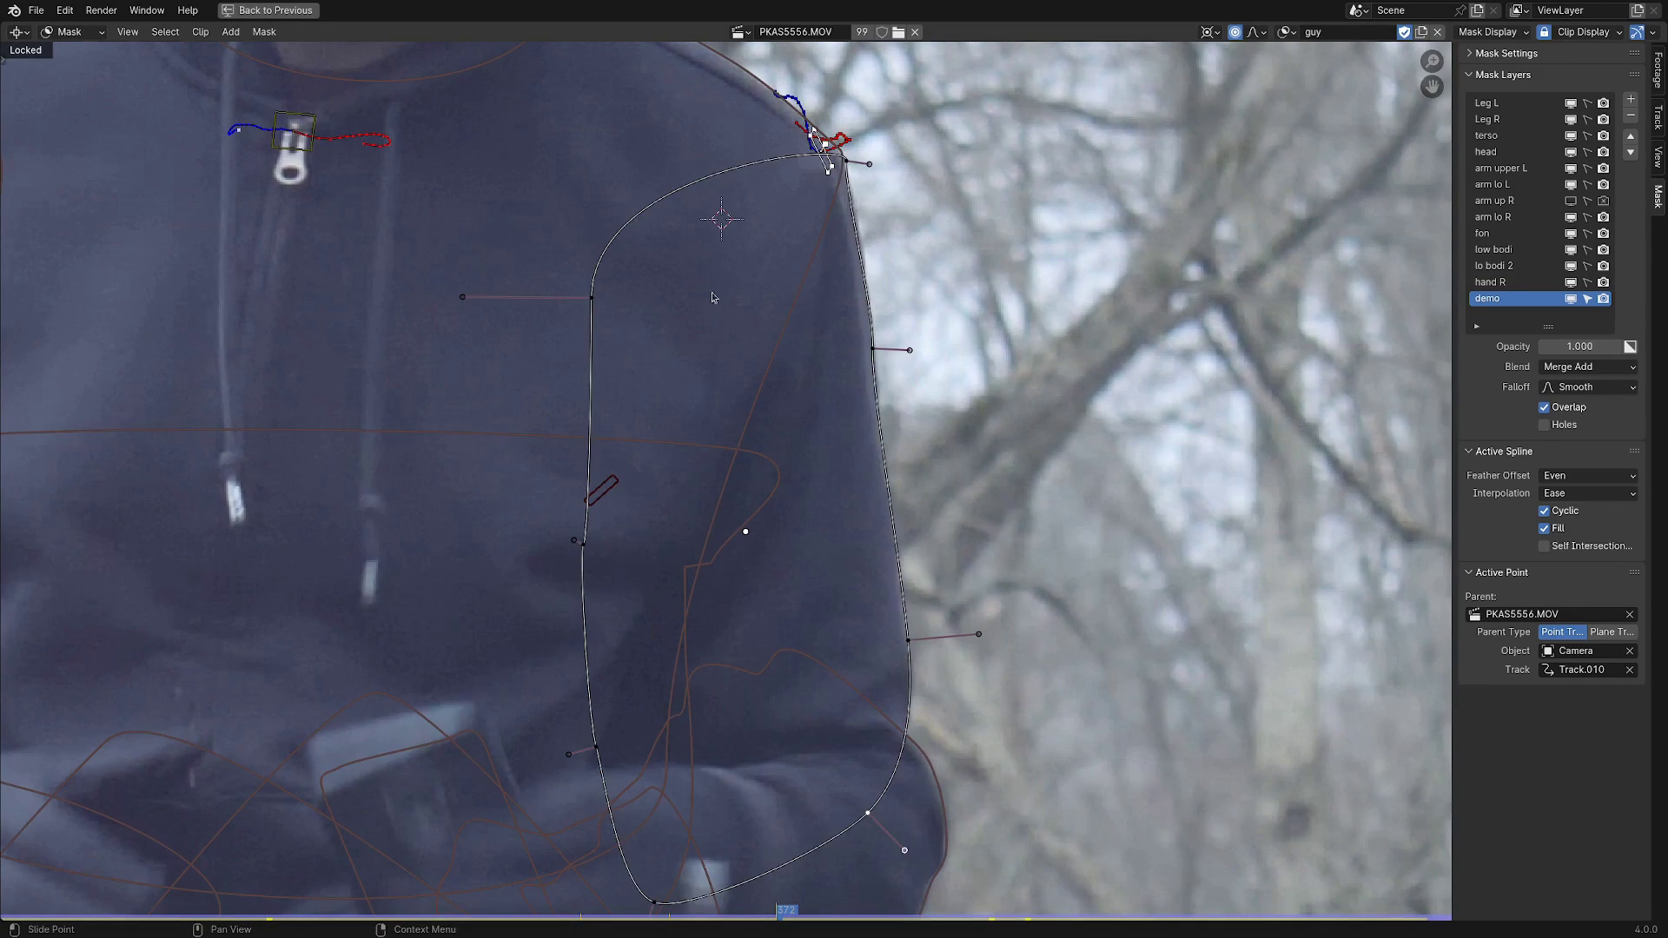
Scrub to frame 407 and move the demo mask's upper outer point onto the edge of the sleeve.
scroll(712, 297, "down", 1)
left_click_drag(747, 912, 990, 928)
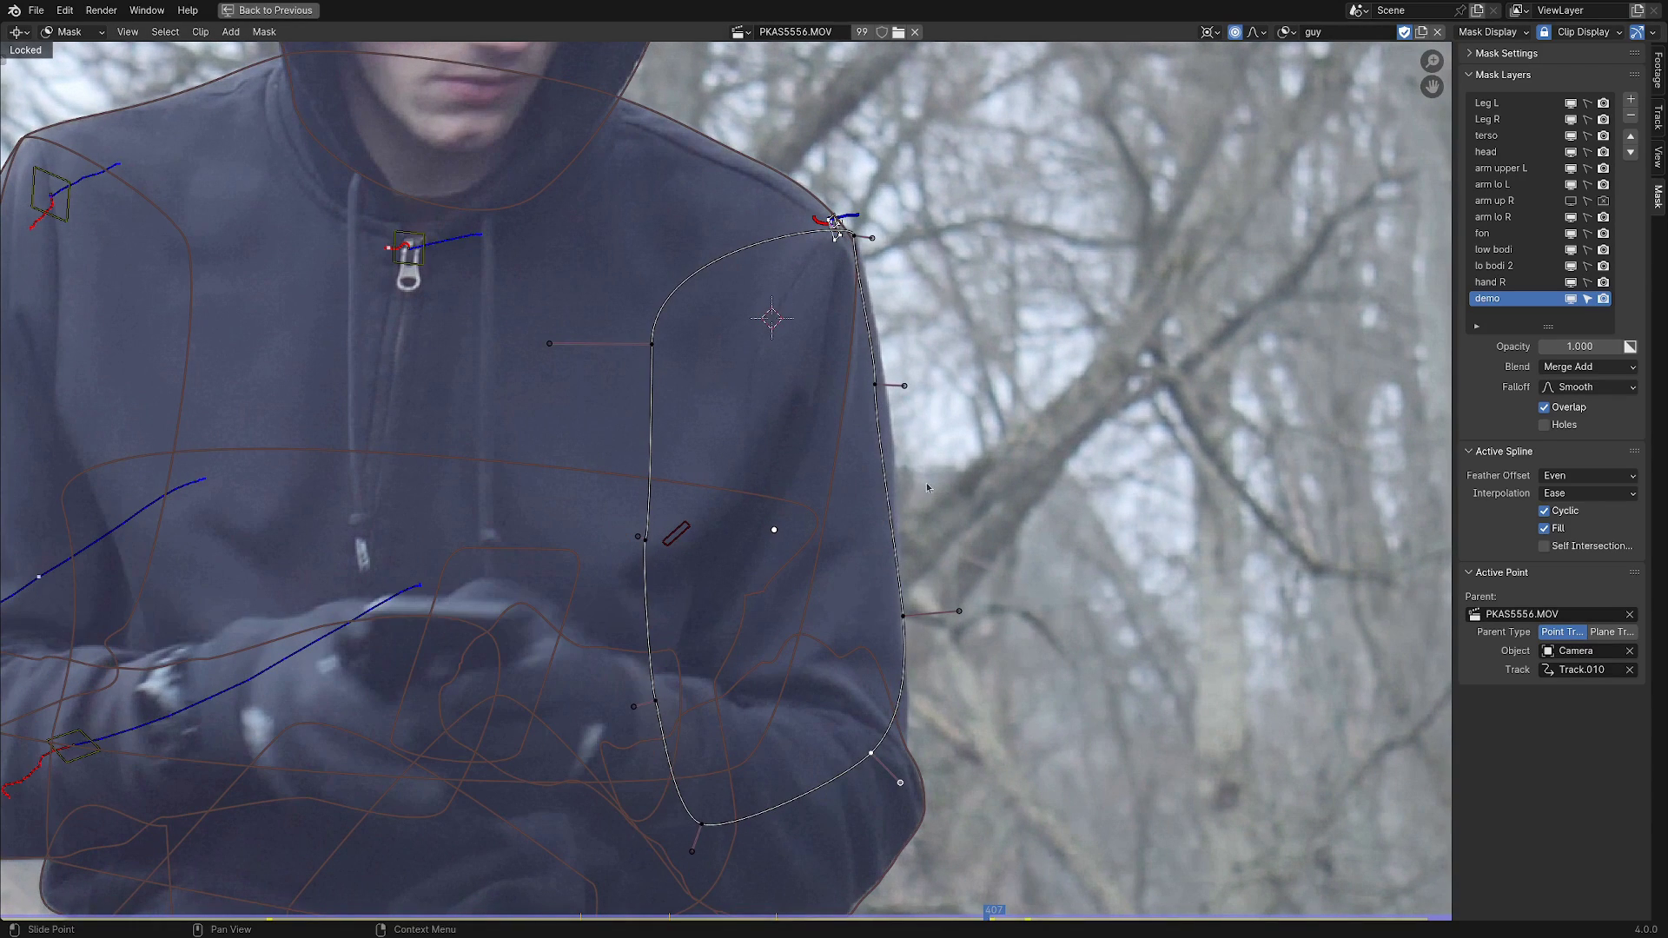
left_click_drag(874, 384, 918, 388)
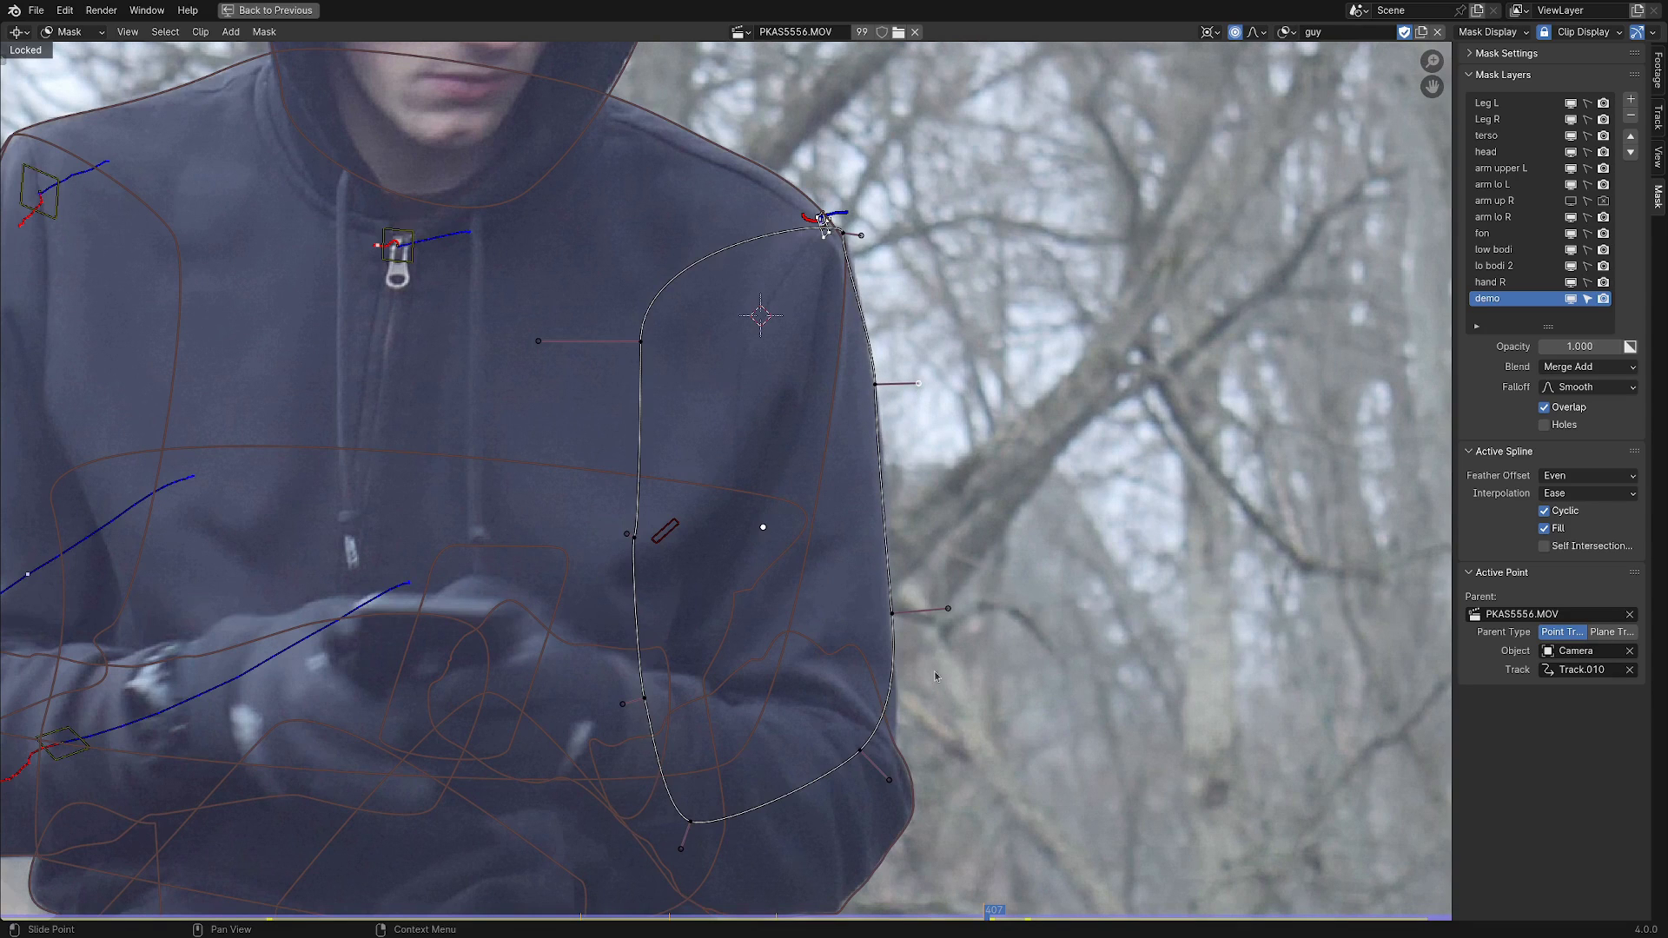
At frame 421, rotate the whole demo spline about the shoulder to match the upper arm behind the raised phone.
left_click_drag(995, 919, 1071, 917)
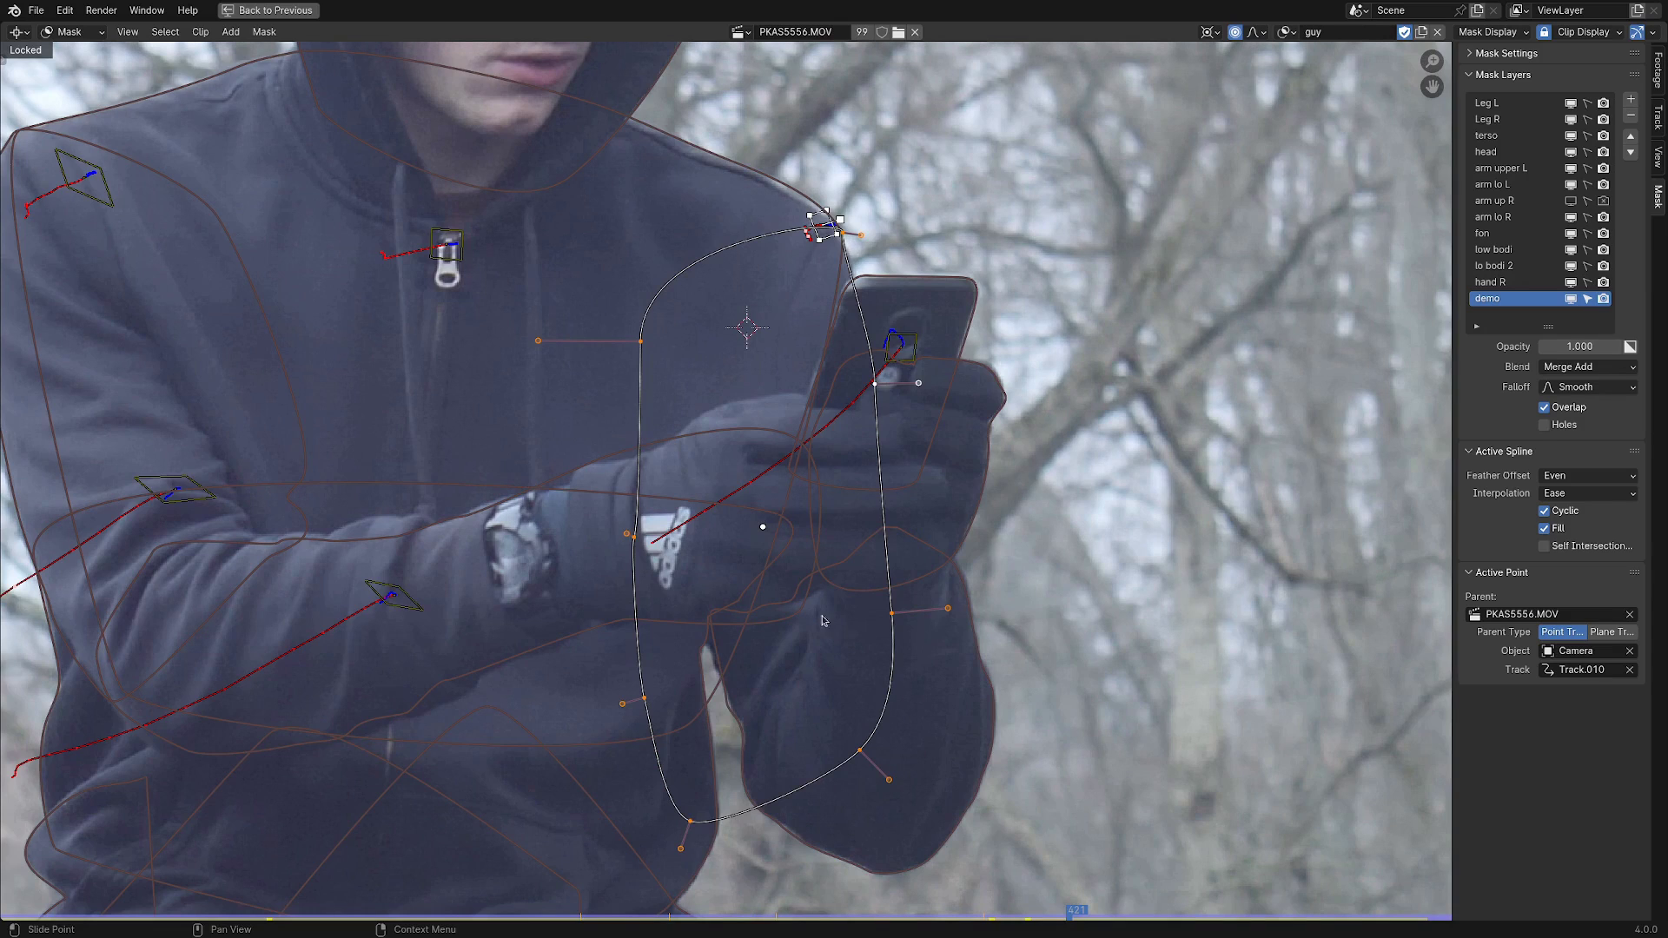
key("r")
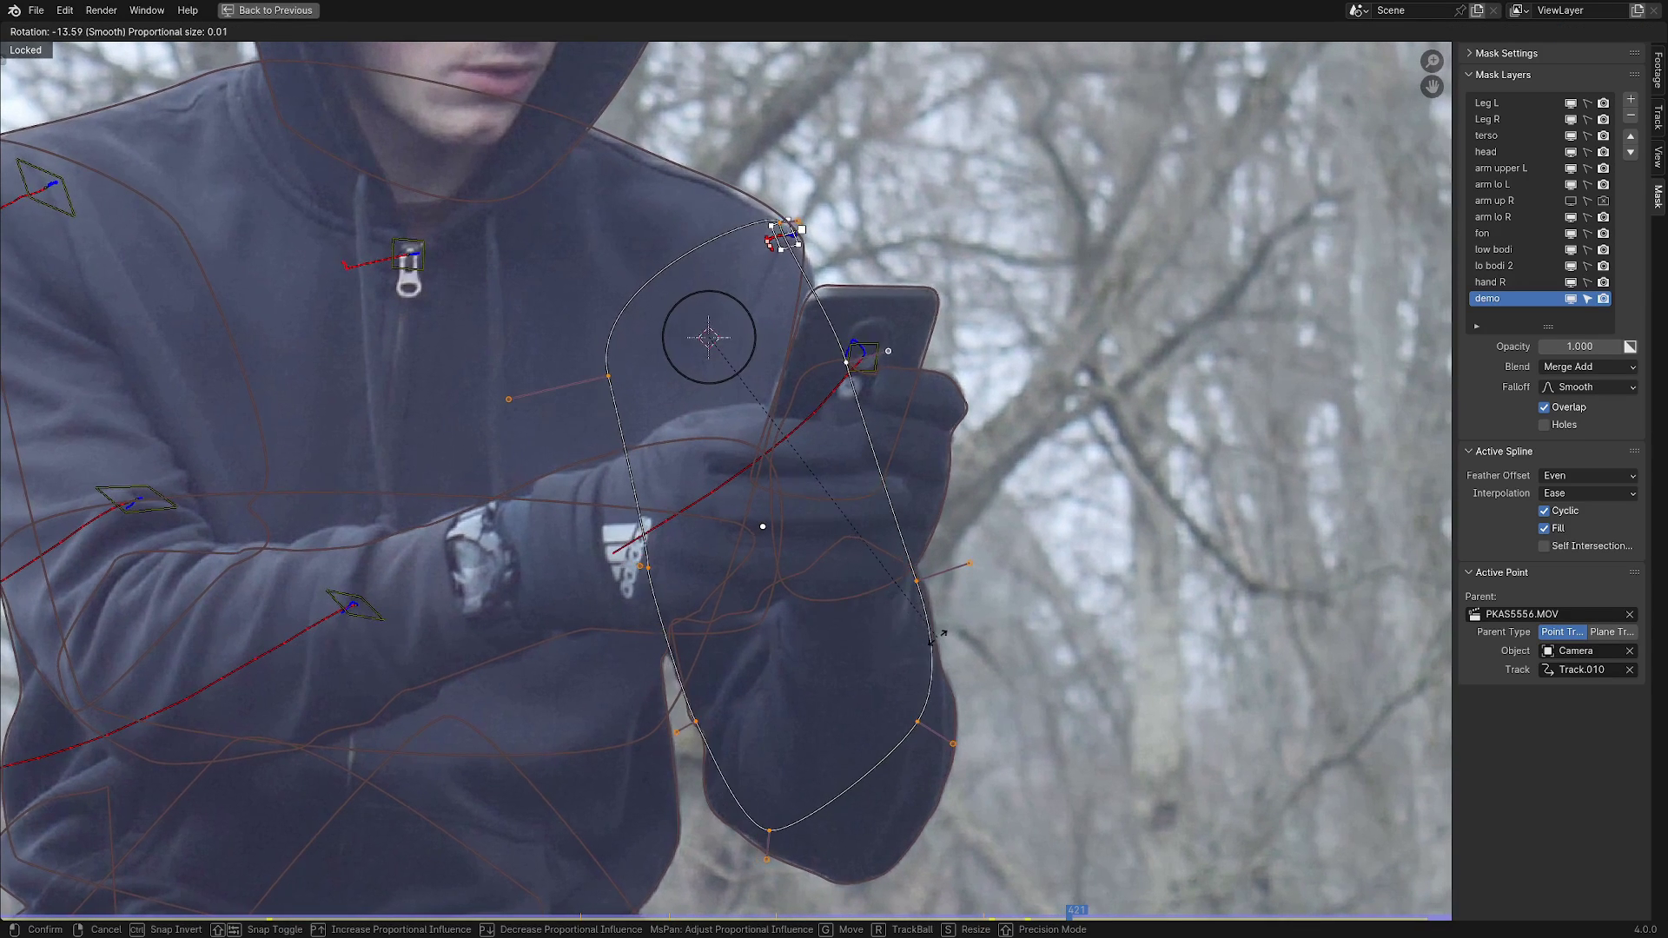
left_click(935, 640)
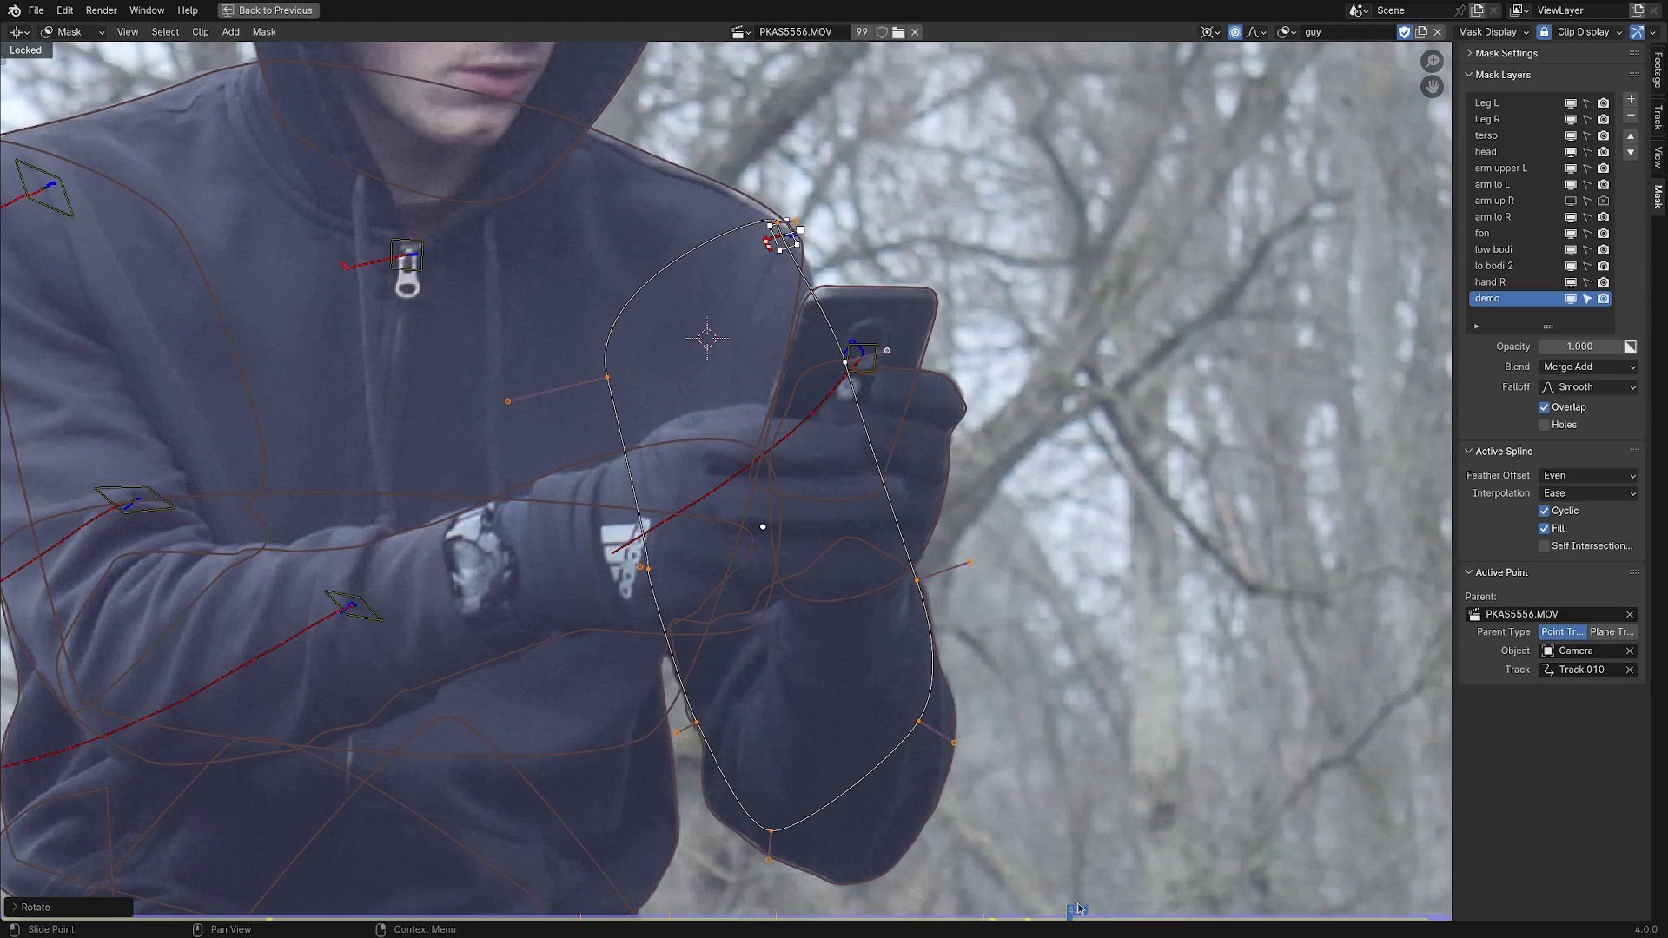
Scrub back to where the arm is lowered and move the demo mask's outer and inner points to fit the sleeve.
left_click_drag(1074, 912, 508, 912)
key("space")
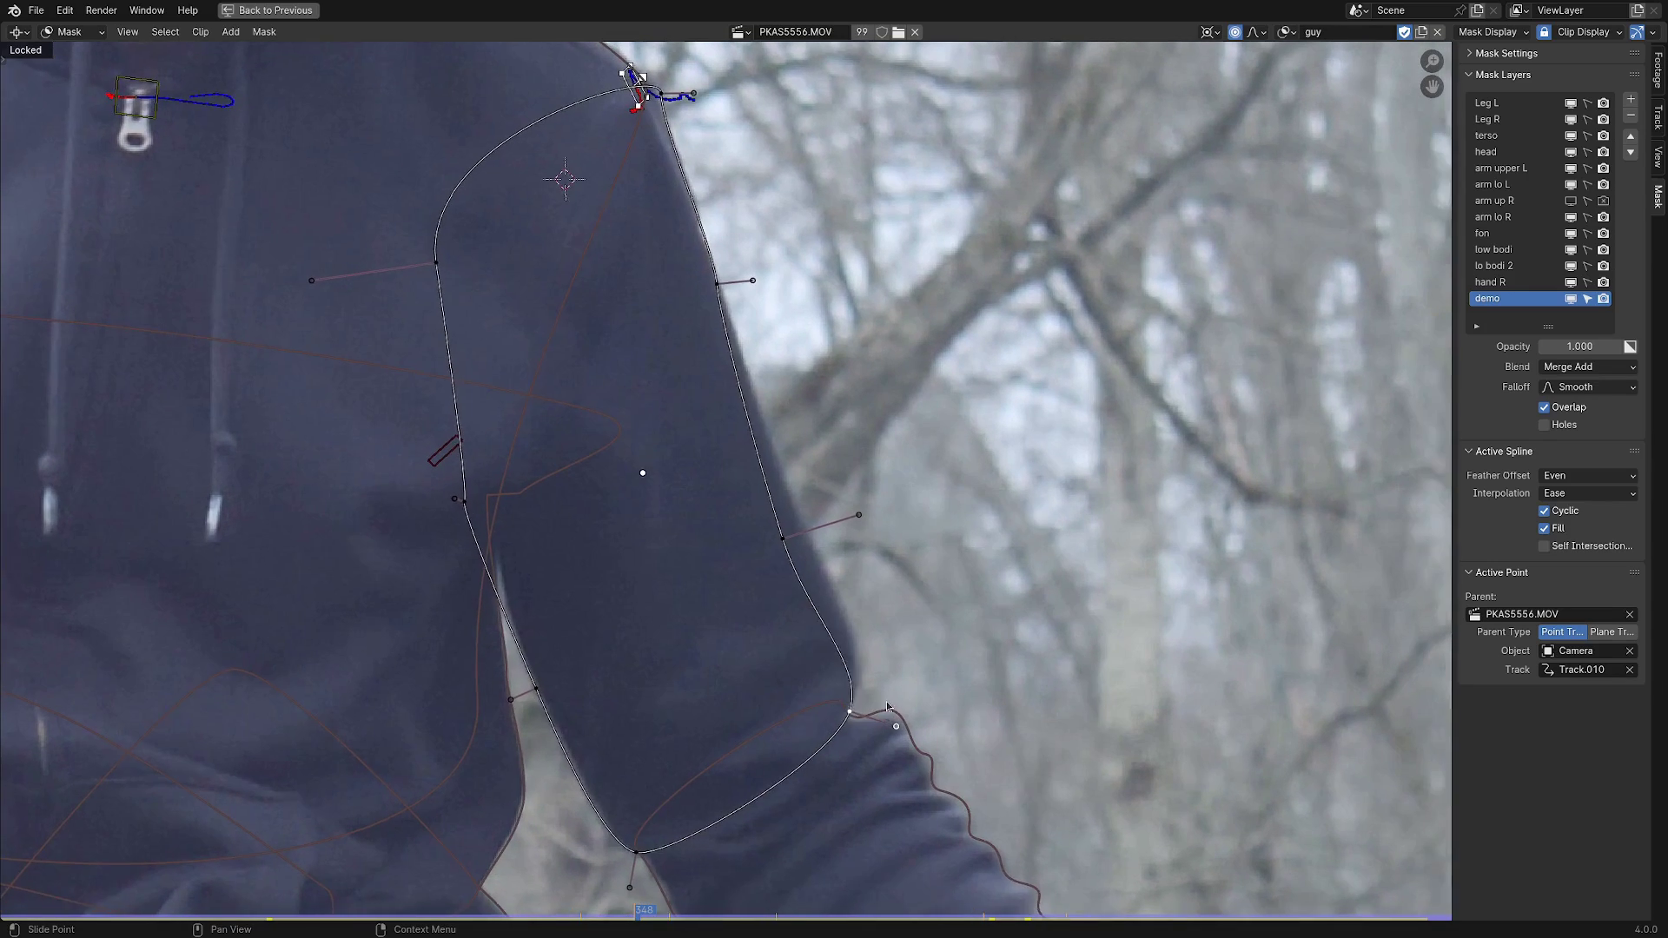
left_click_drag(782, 539, 864, 495)
middle_click_drag(725, 291, 810, 403)
left_click_drag(813, 403, 846, 393)
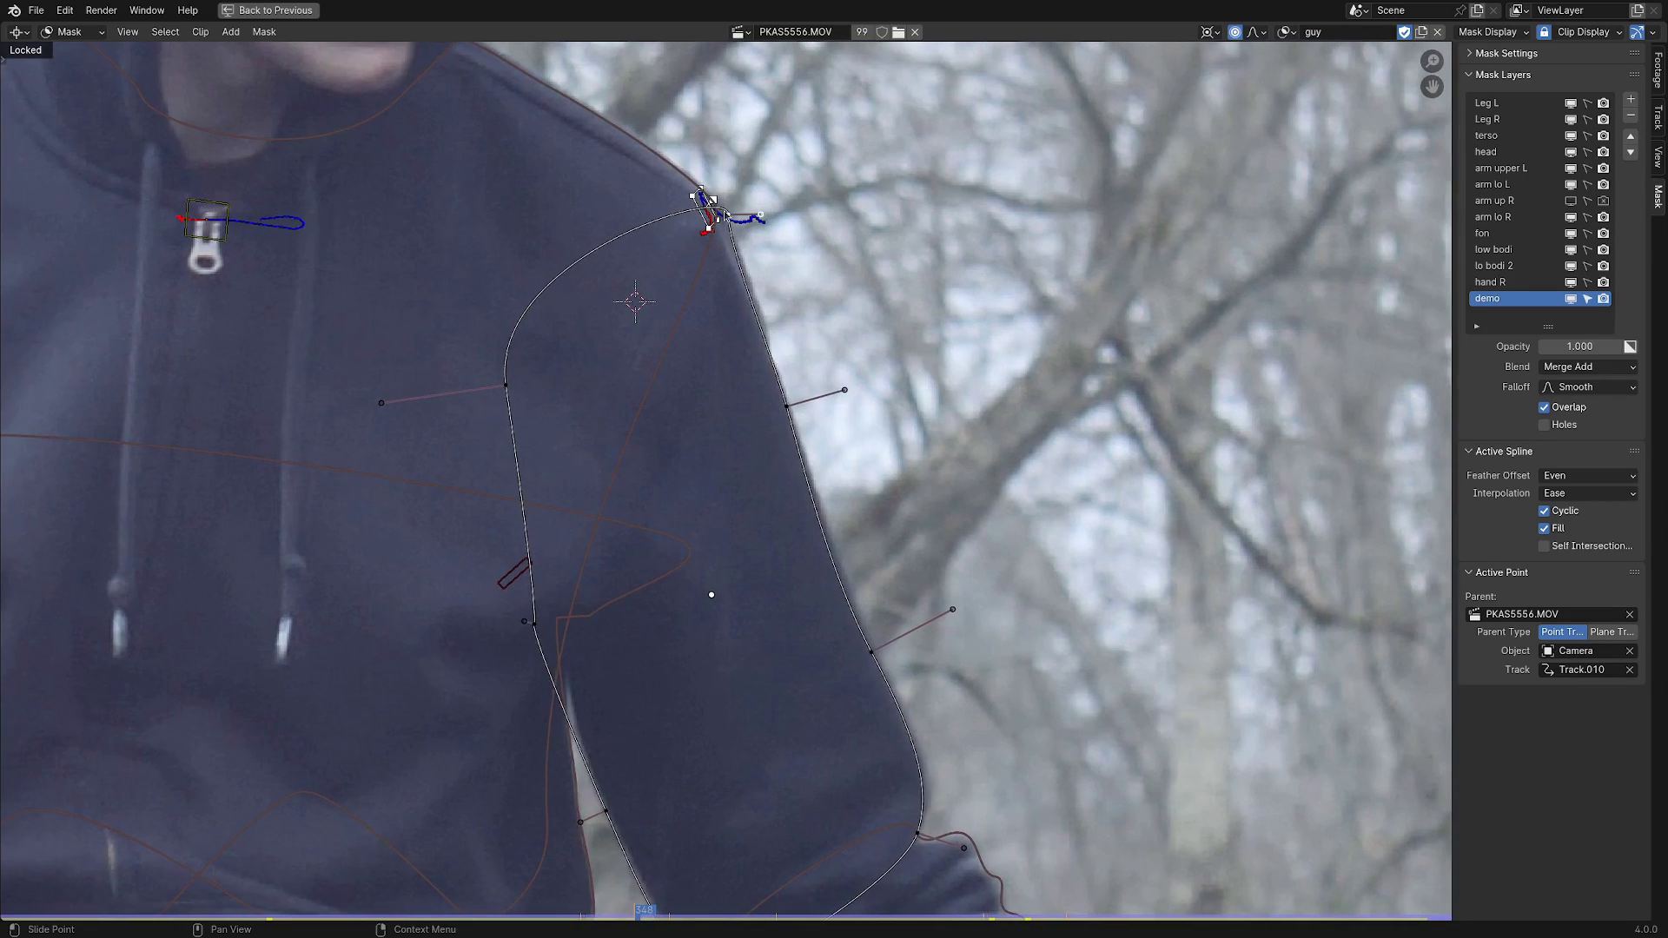
left_click_drag(535, 626, 551, 625)
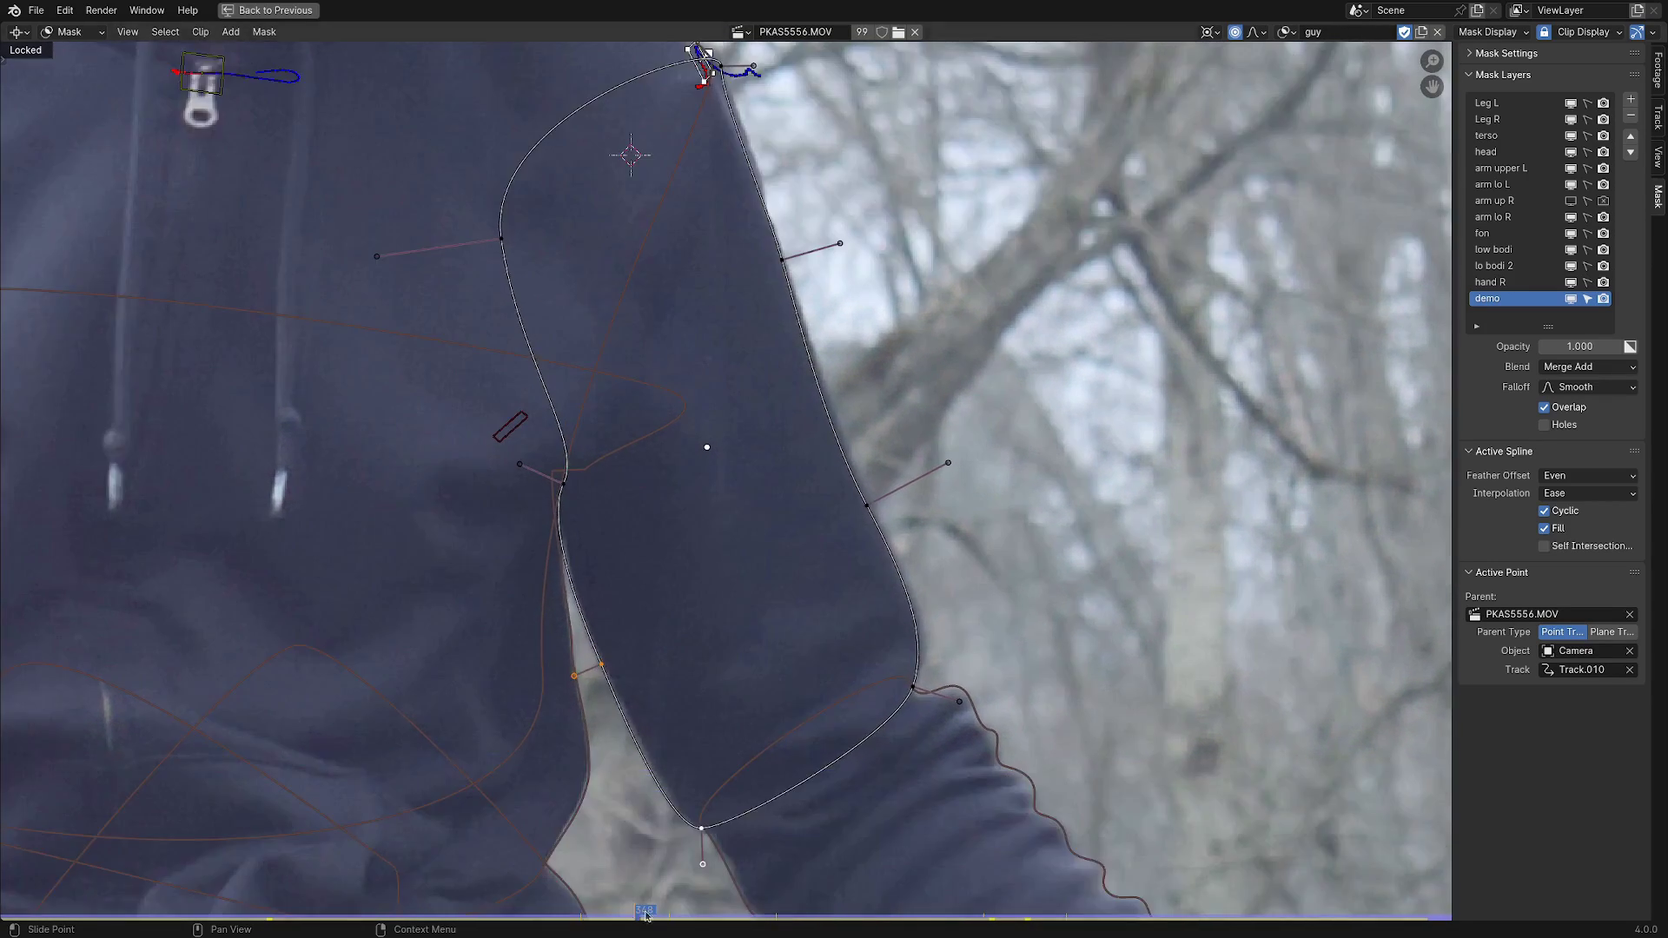